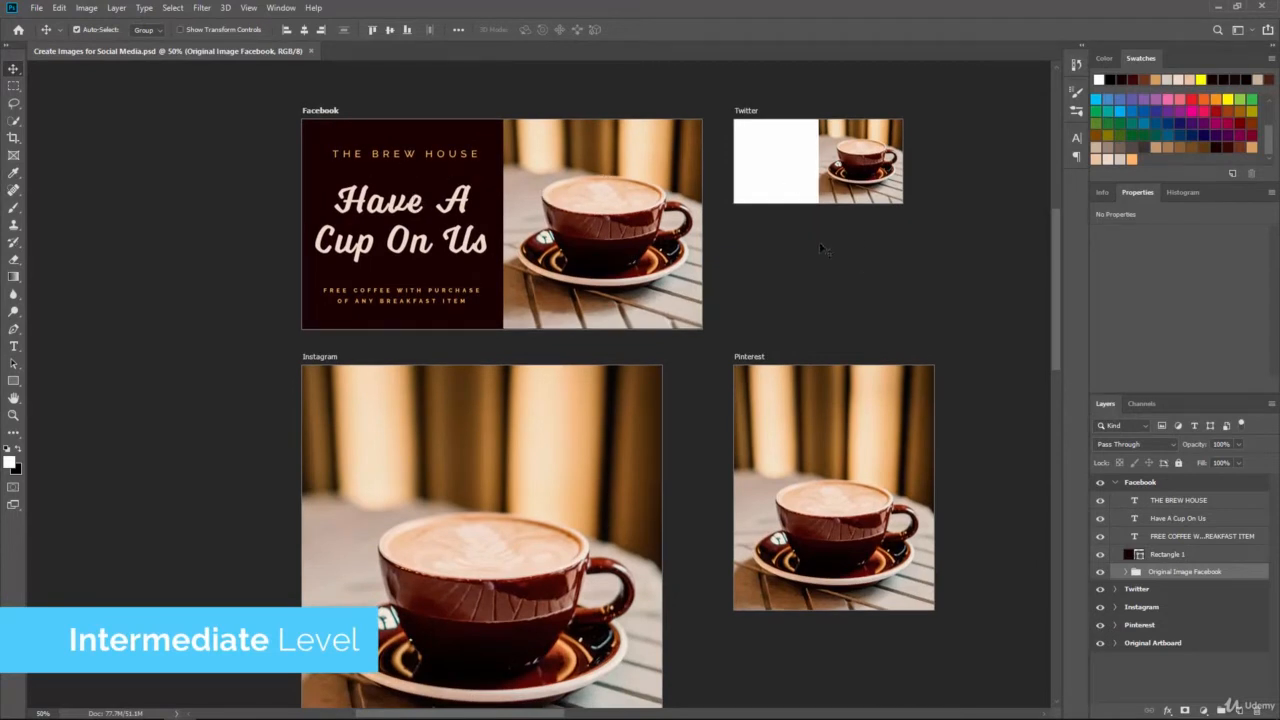
Duplicate the dark Rectangle 1 layer in the Facebook artboard and move the copy into the Pinterest artboard
left_click_drag(823, 277, 825, 228)
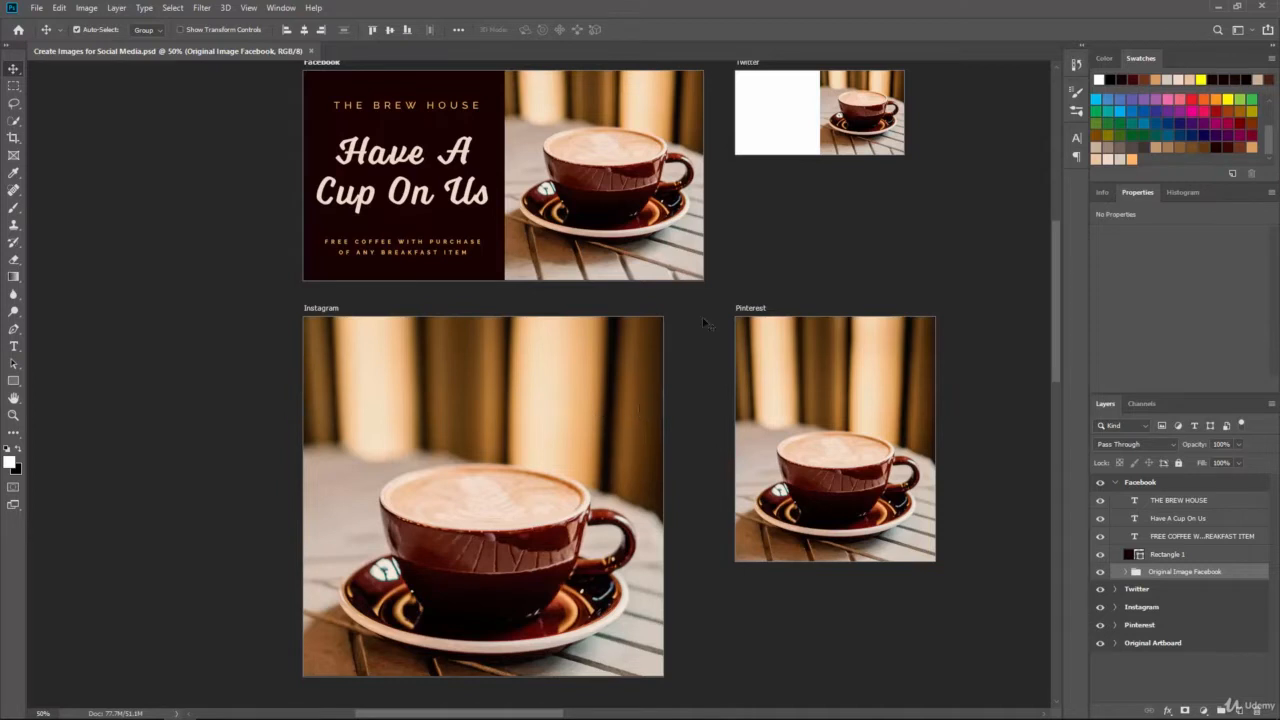
left_click_drag(815, 290, 713, 285)
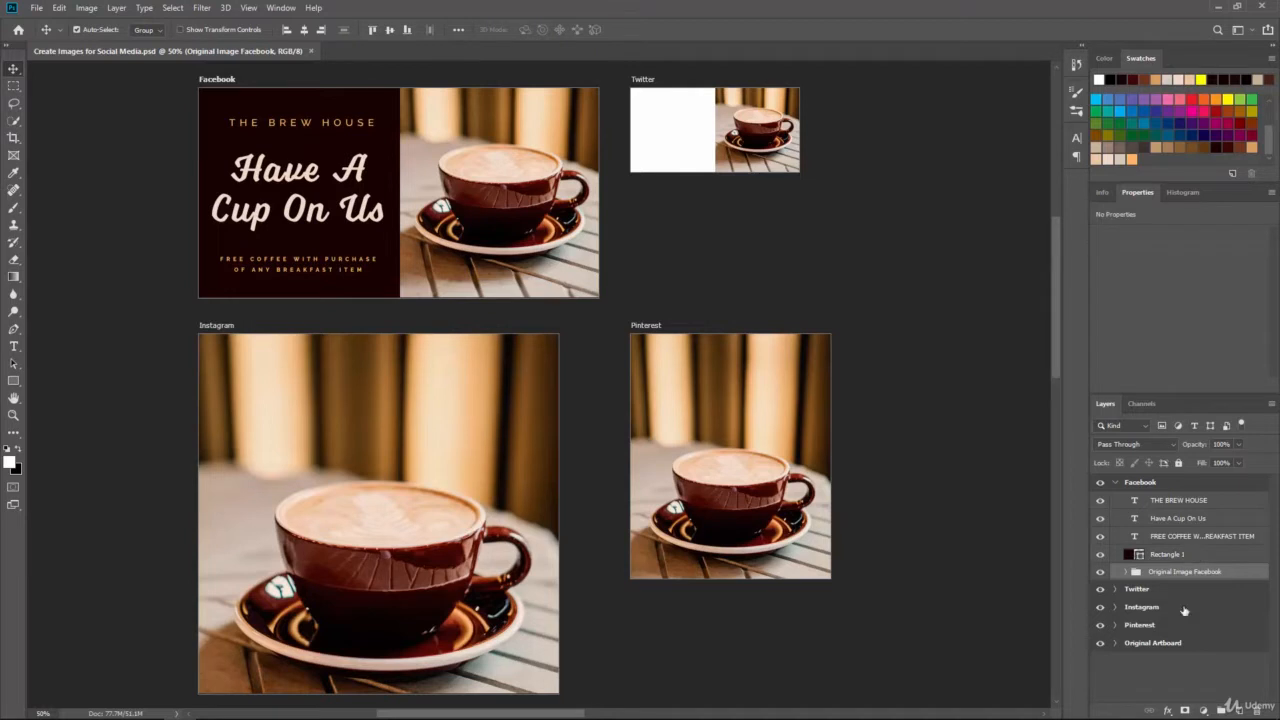
left_click(1192, 555)
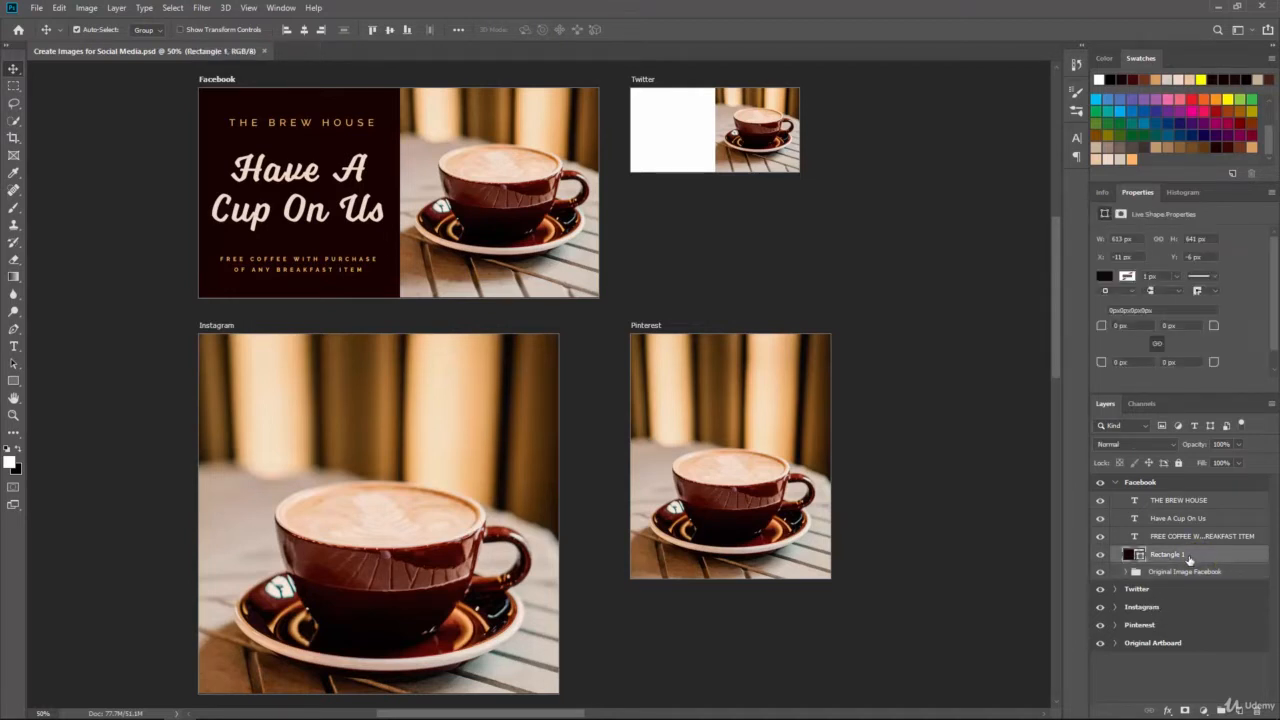
right_click(1189, 557)
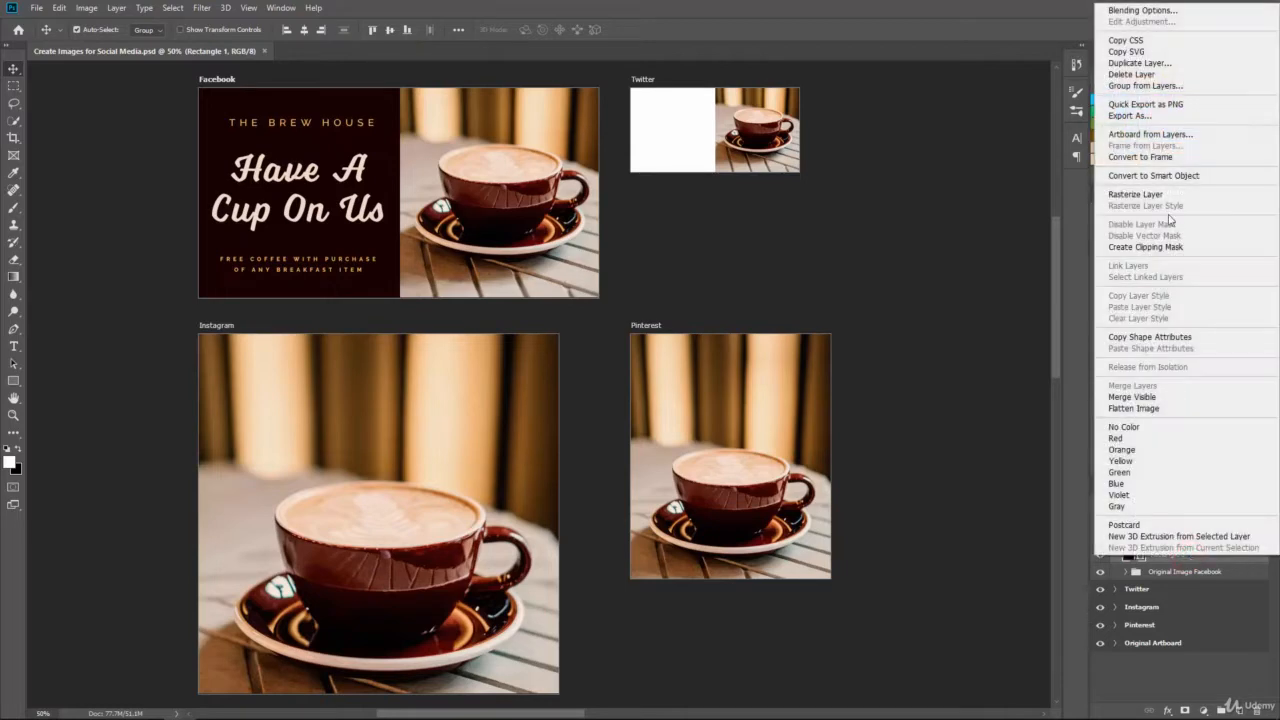
left_click(1220, 603)
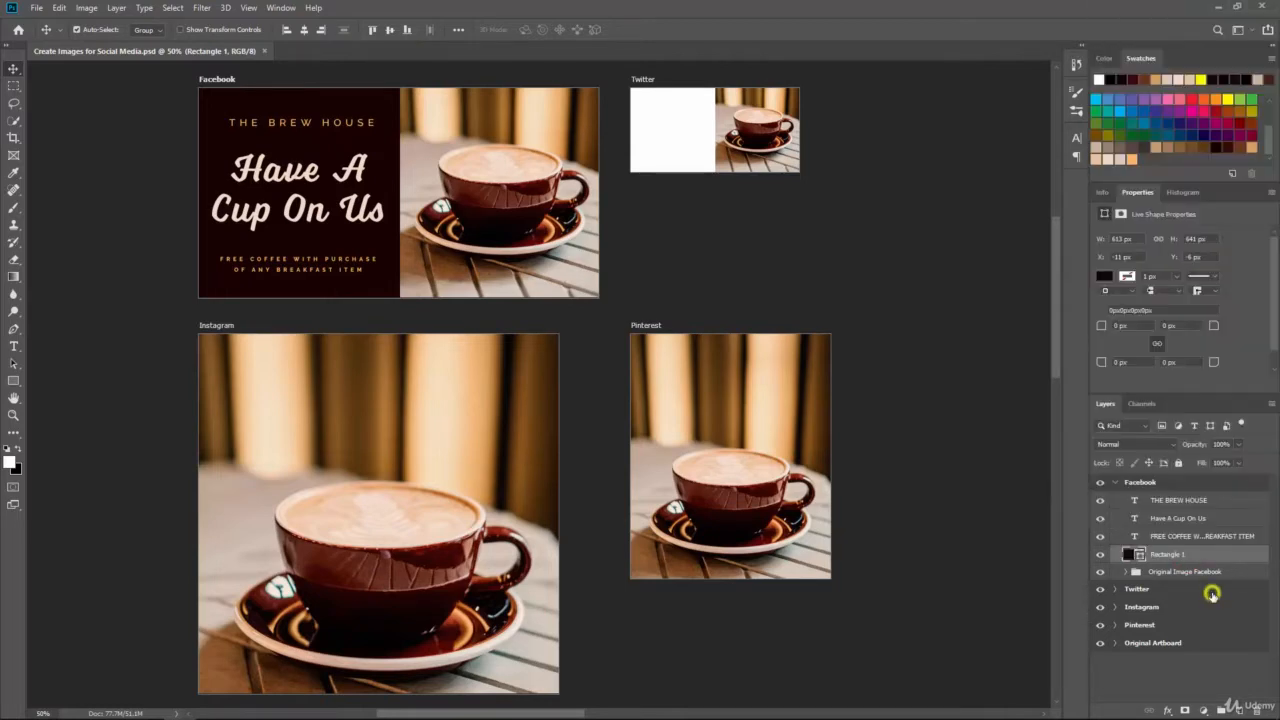
left_click_drag(1204, 557, 1240, 706)
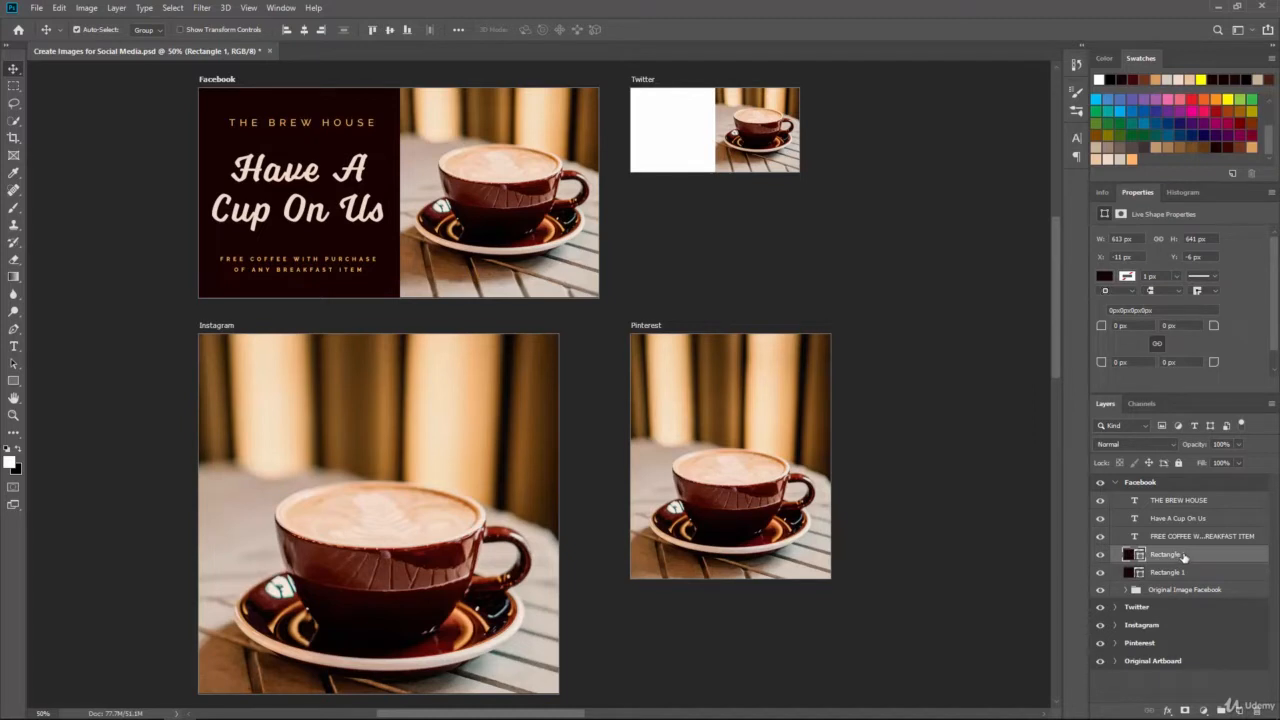
left_click_drag(1190, 554, 1180, 642)
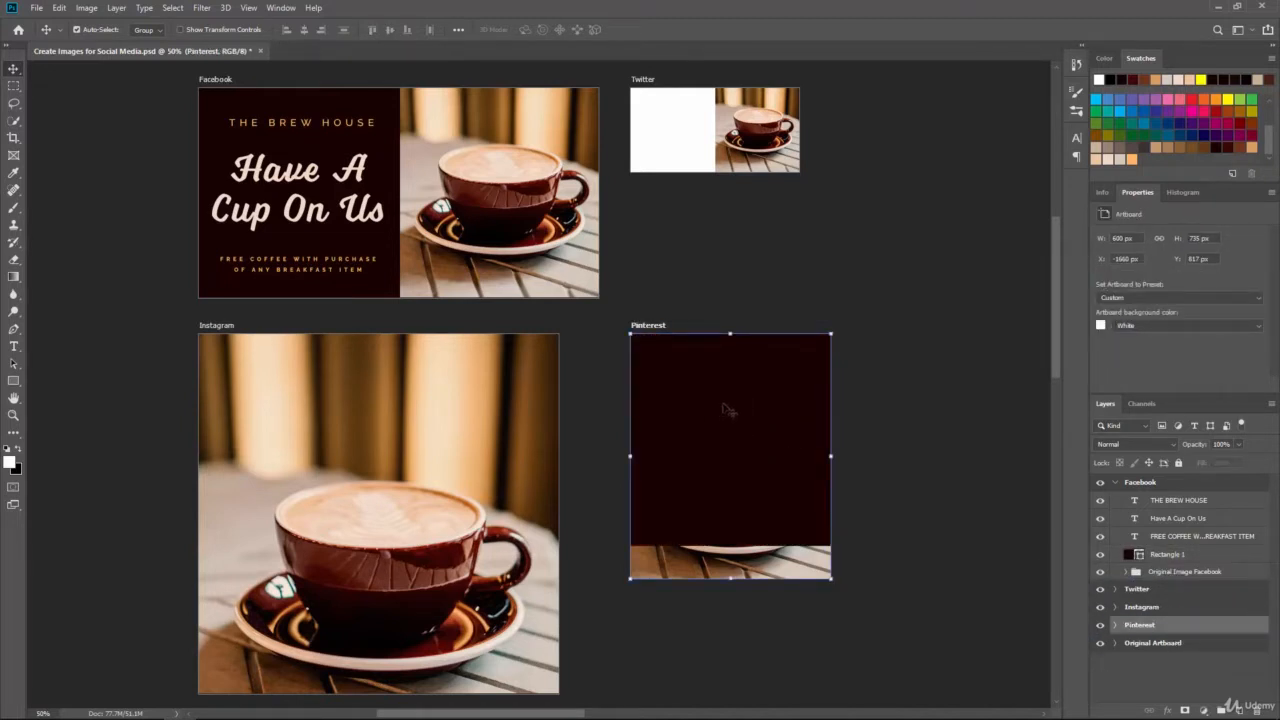
Shorten the dark rectangle in the Pinterest artboard from its lower edge to about 273 px high, using the Direct Selection Tool
left_click(14, 366)
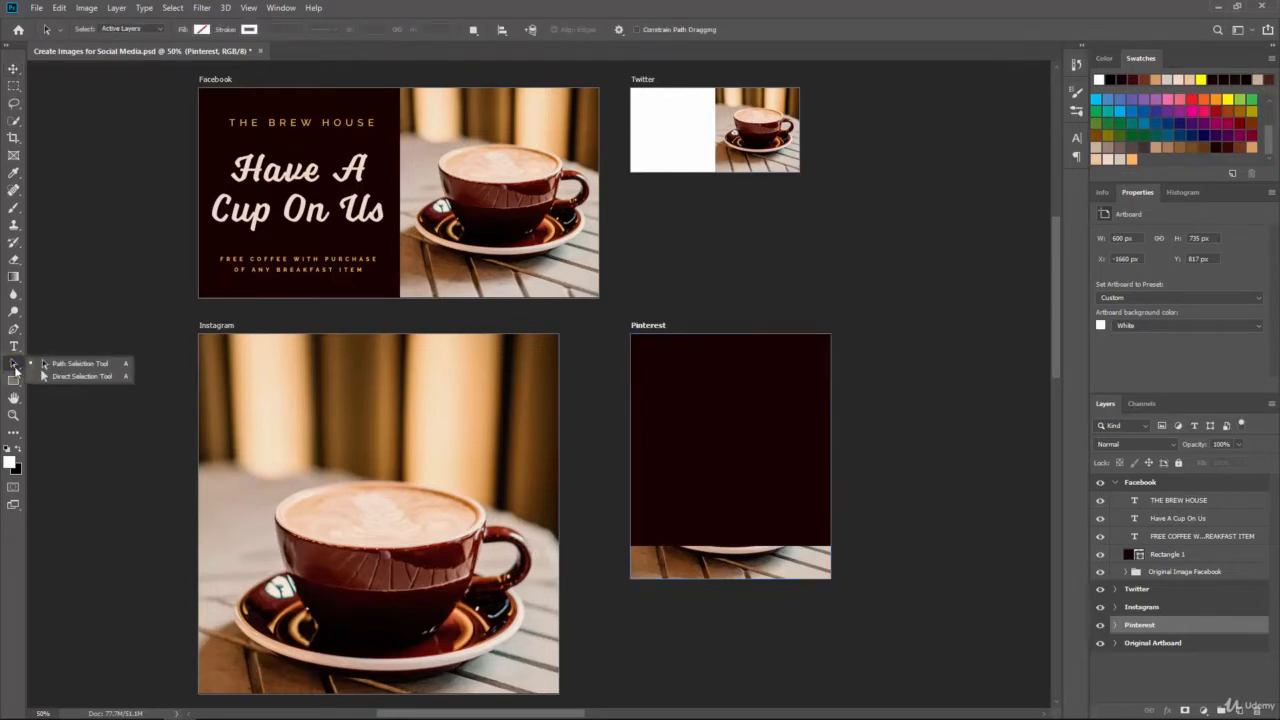
left_click(74, 376)
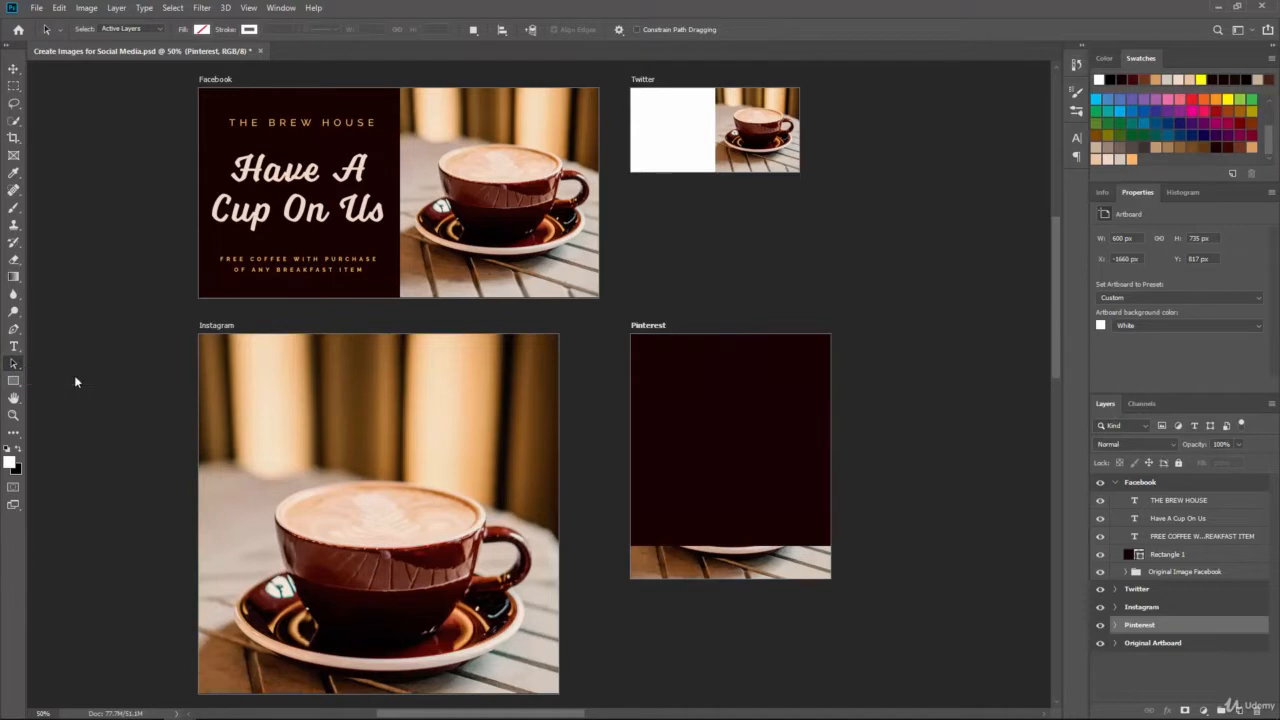
left_click(703, 451)
left_click(1115, 627)
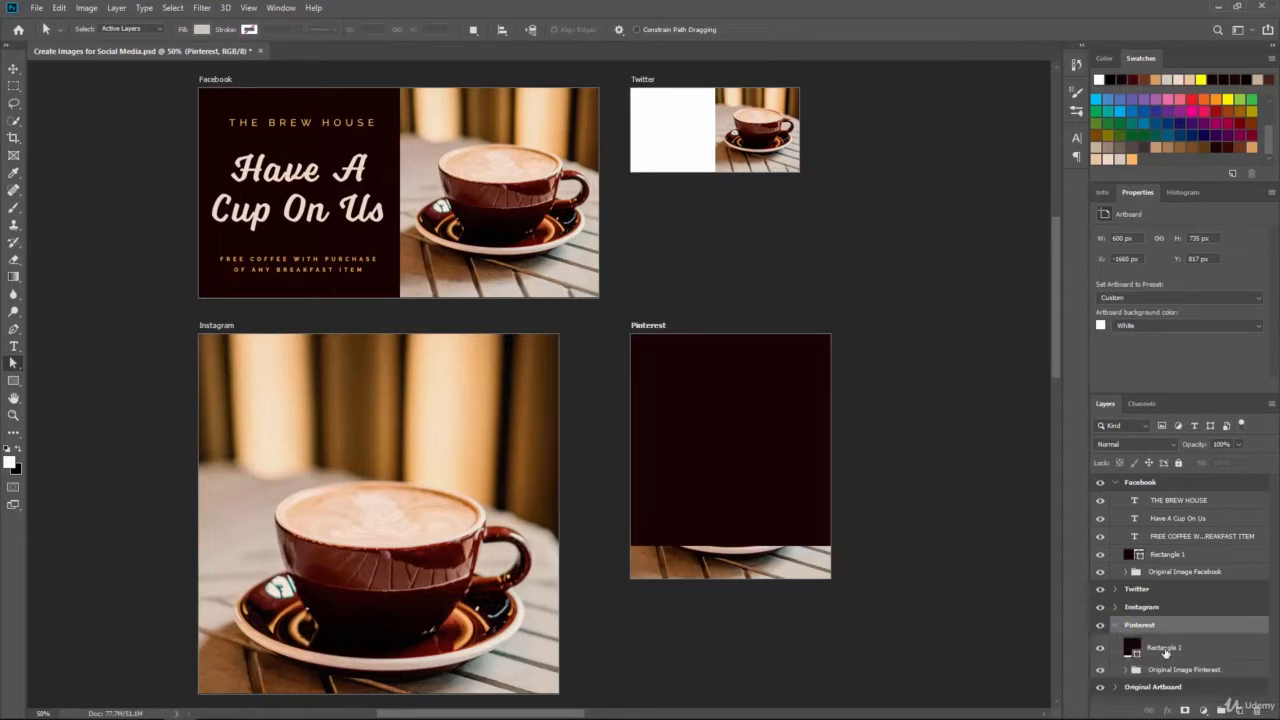
left_click(1164, 649)
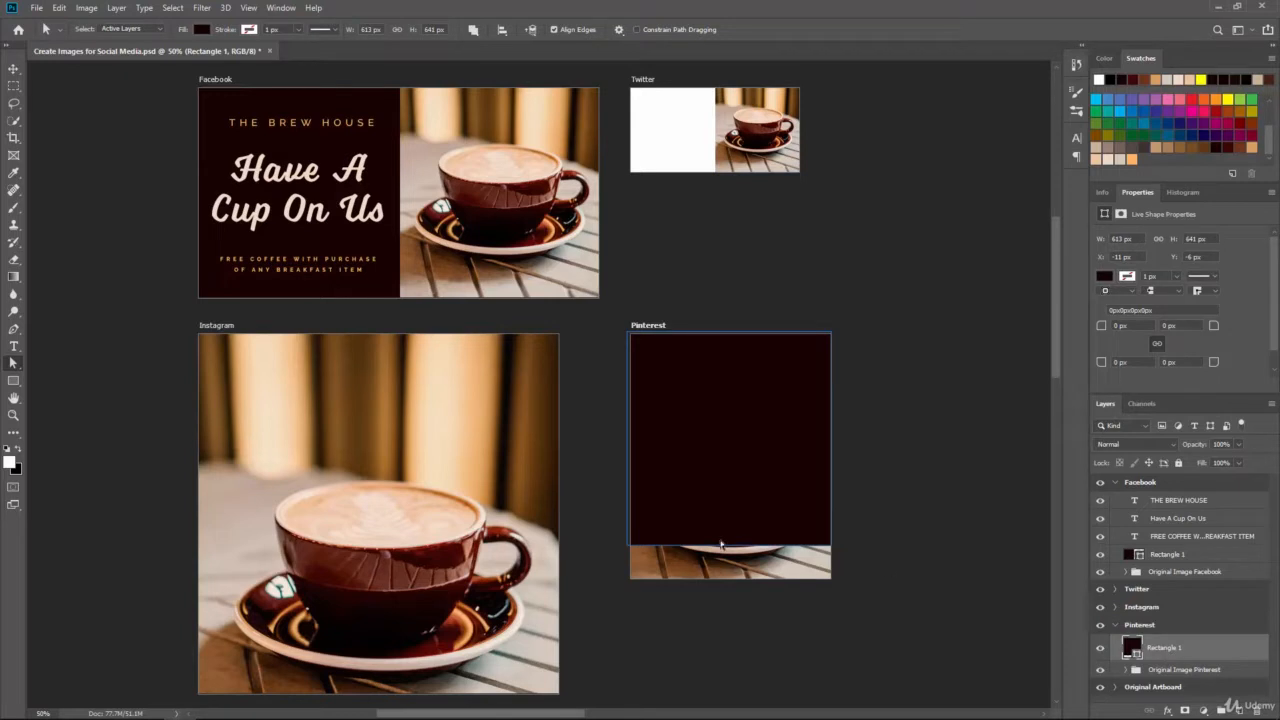
left_click(632, 536)
left_click(627, 547)
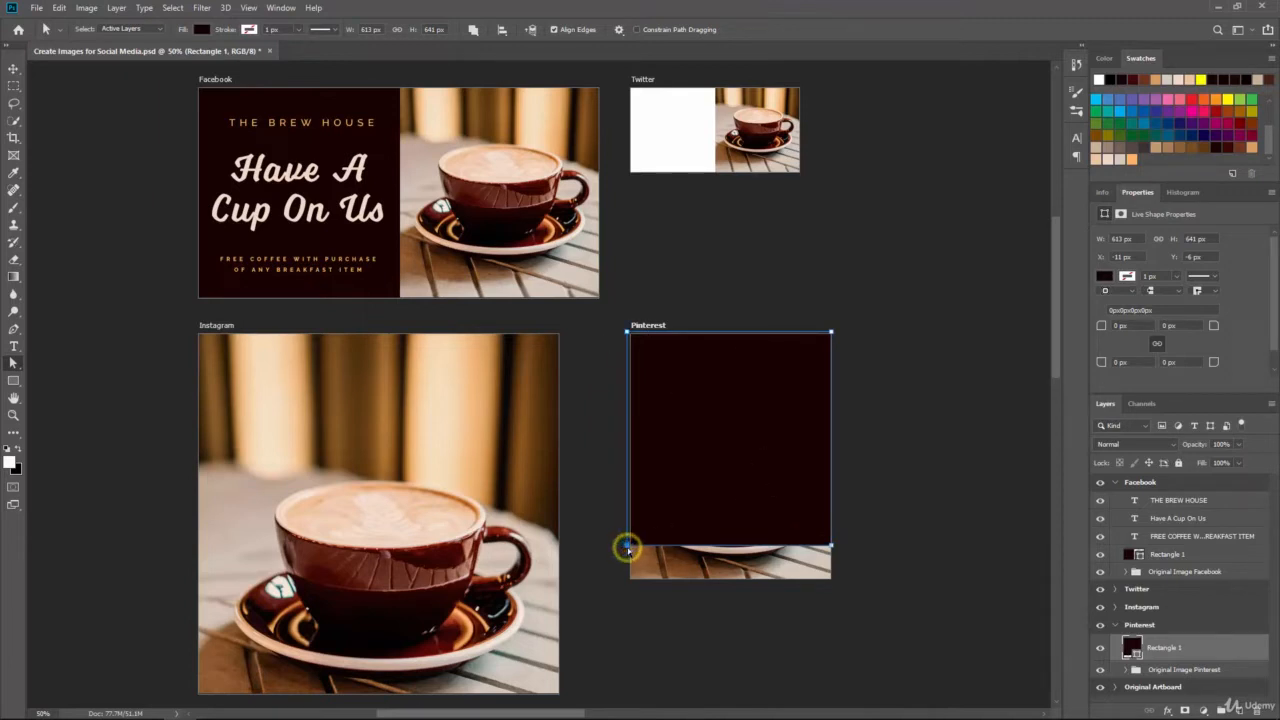
left_click(830, 547)
left_click_drag(833, 549, 832, 421)
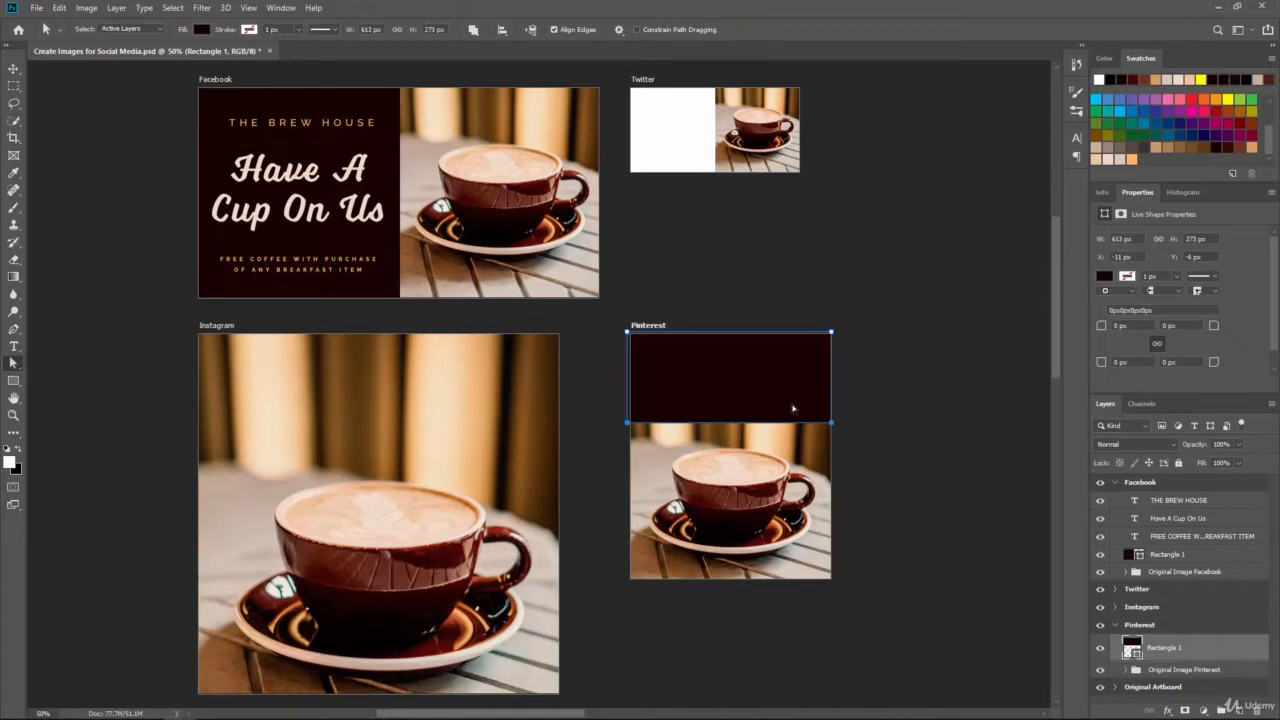
left_click(880, 413)
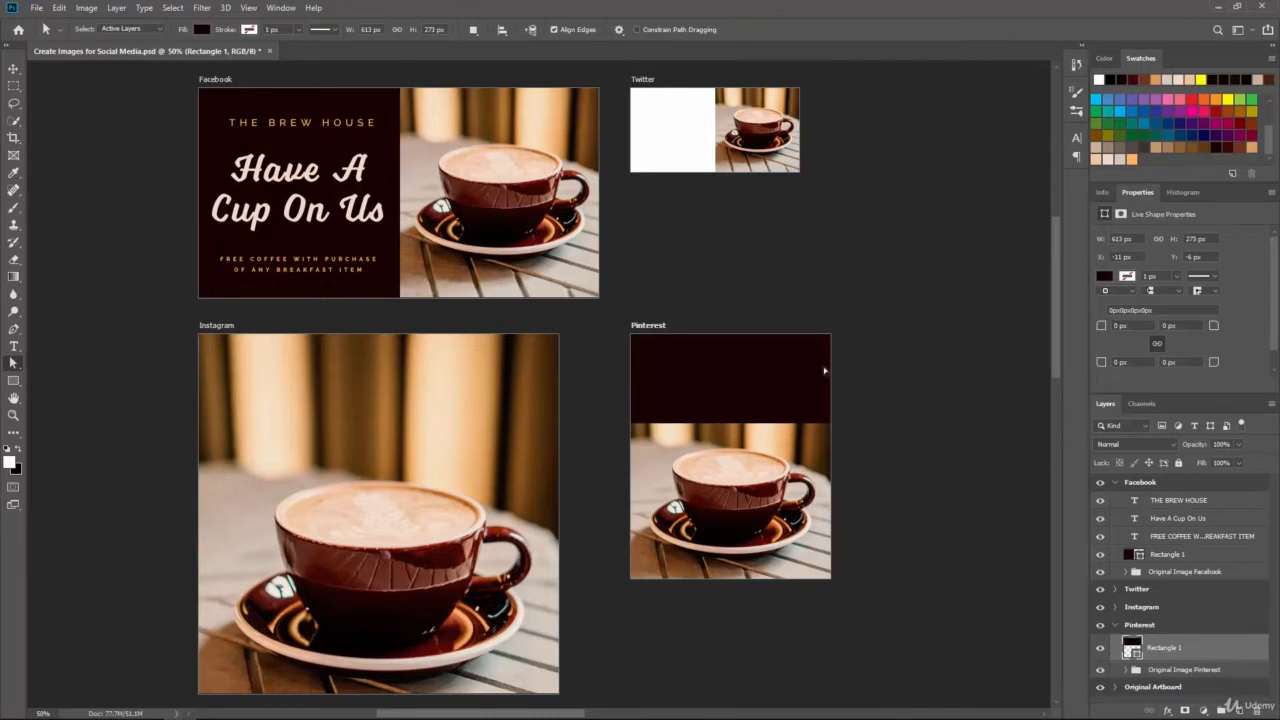
Shift the Original Image Pinterest group slightly upward so the coffee cup sits closer to the dark rectangle
left_click(1160, 670)
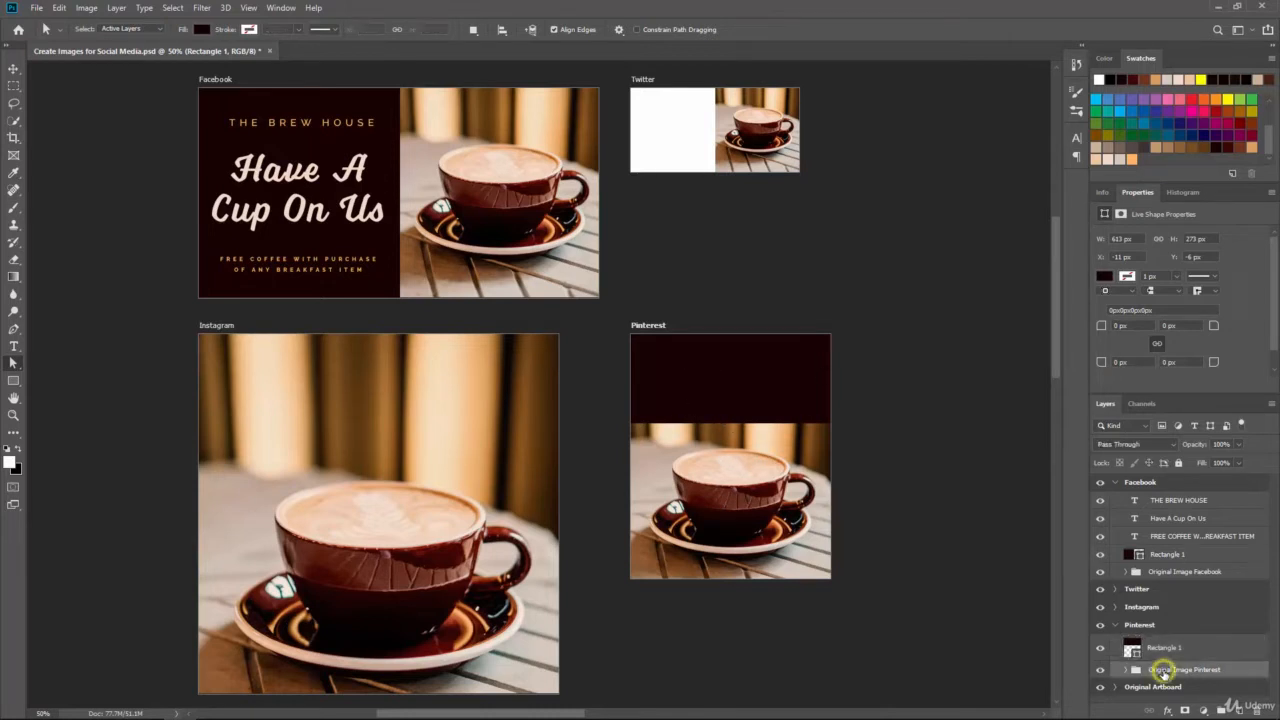
left_click(14, 68)
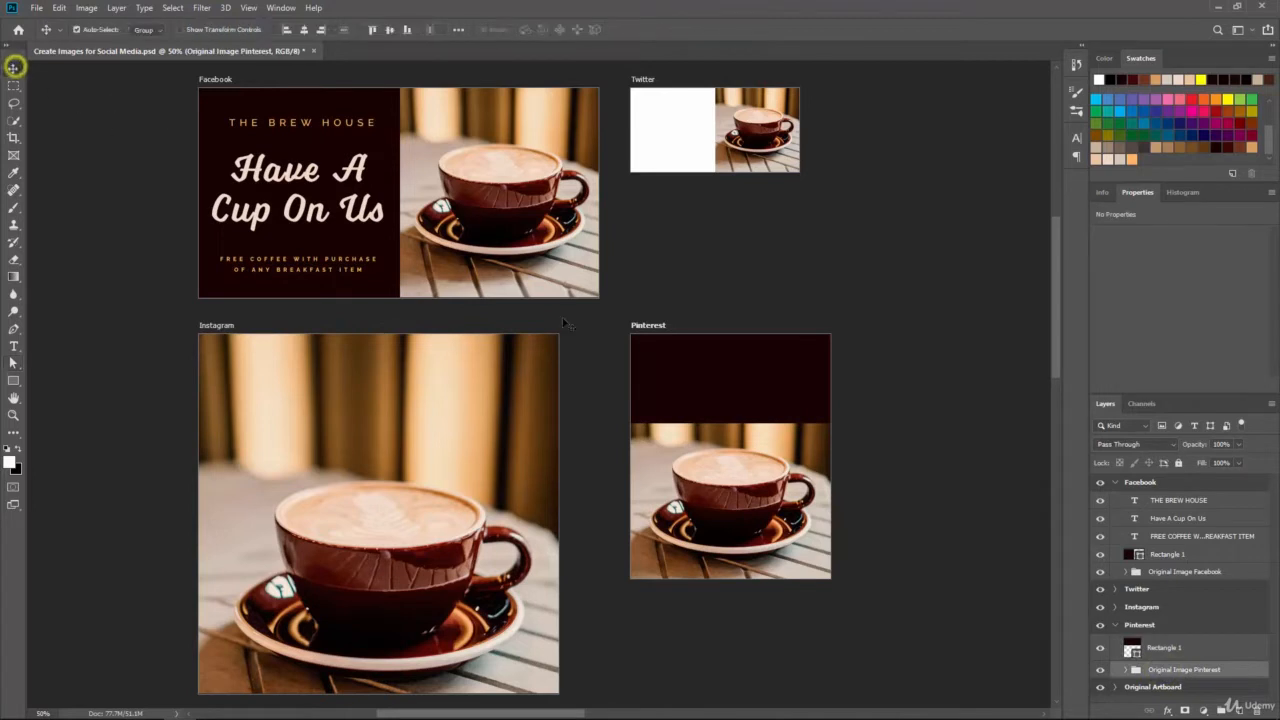
mouse_move(775, 512)
left_mouse_down()
mouse_move(770, 488)
mouse_move(771, 500)
left_mouse_up()
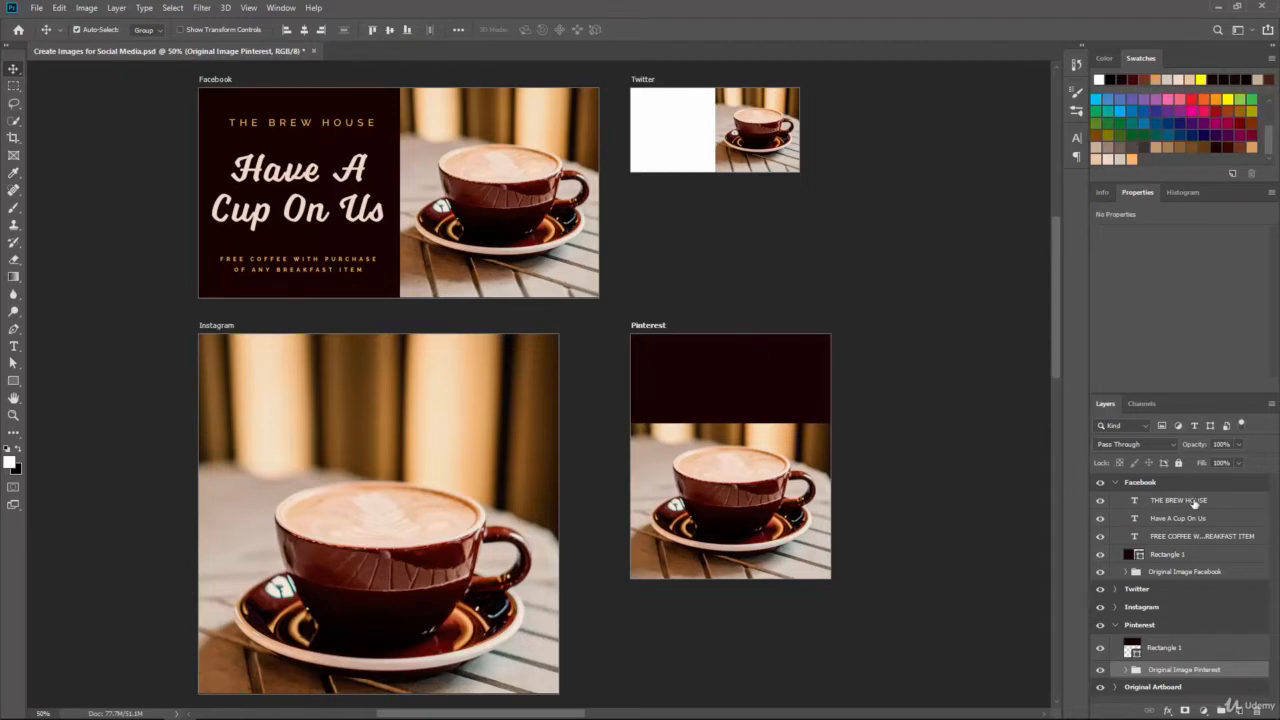
Copy the "FREE COFFEE WITH PURCHASE OF ANY BREAKFAST ITEM" text into the Pinterest artboard and place it in the lower part of the dark rectangle
left_click(1182, 537)
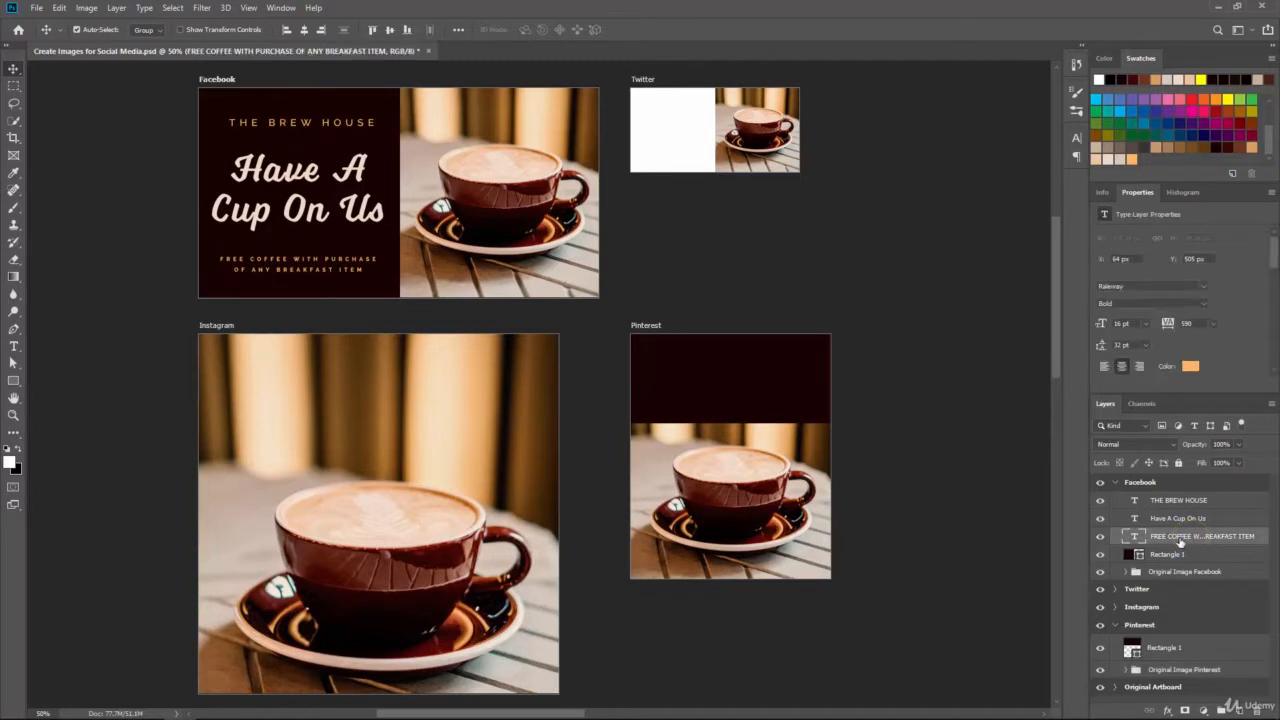
left_click_drag(1193, 539, 1239, 710)
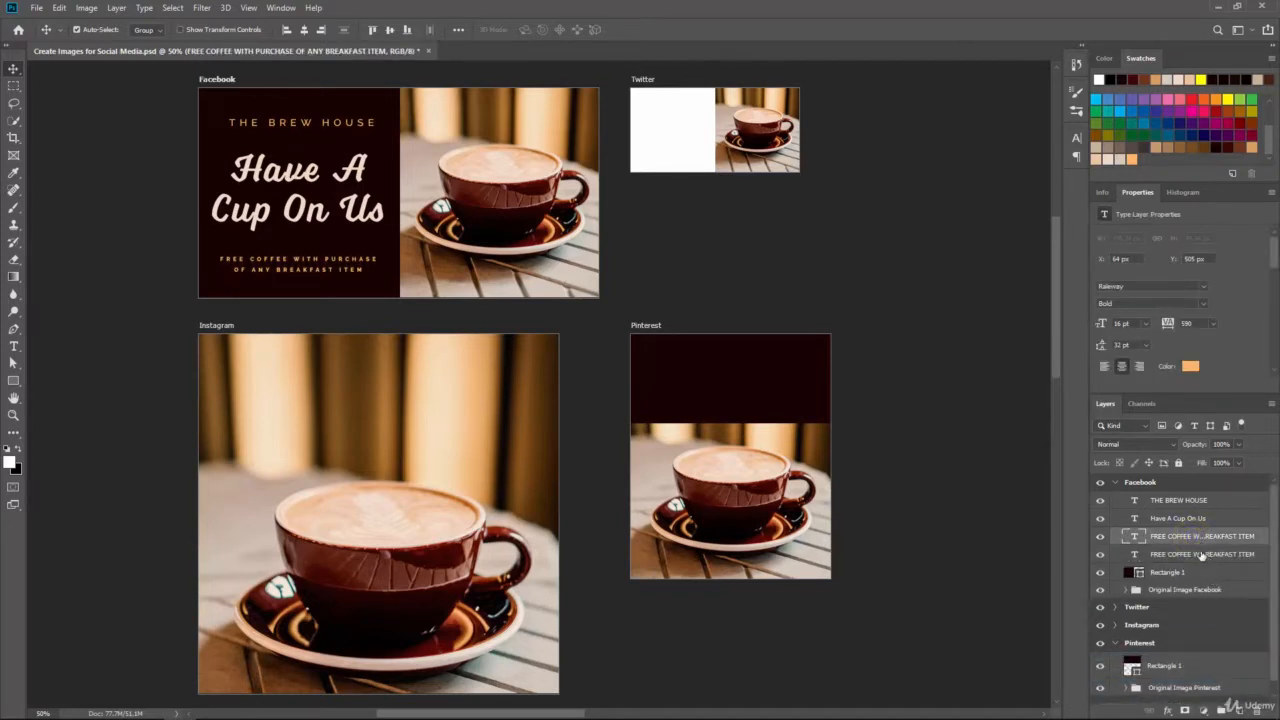
left_click(1195, 535)
left_click_drag(1195, 540, 1180, 641)
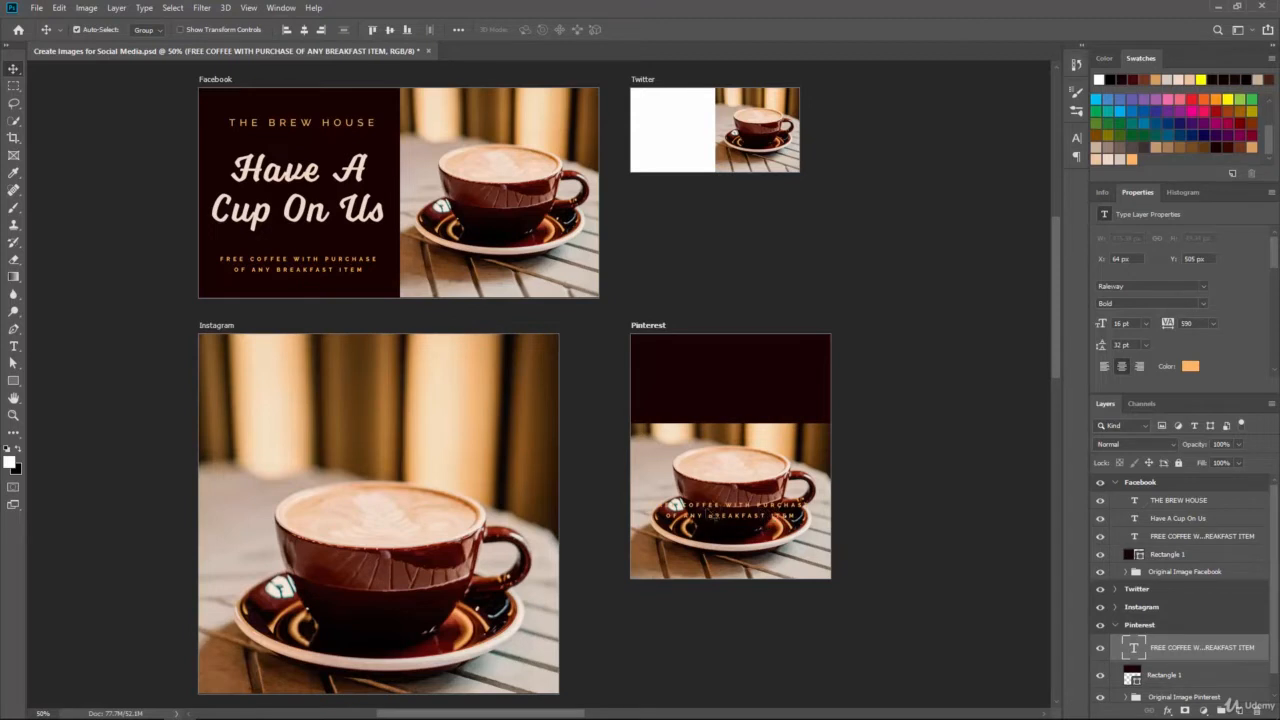
left_click_drag(700, 508, 706, 404)
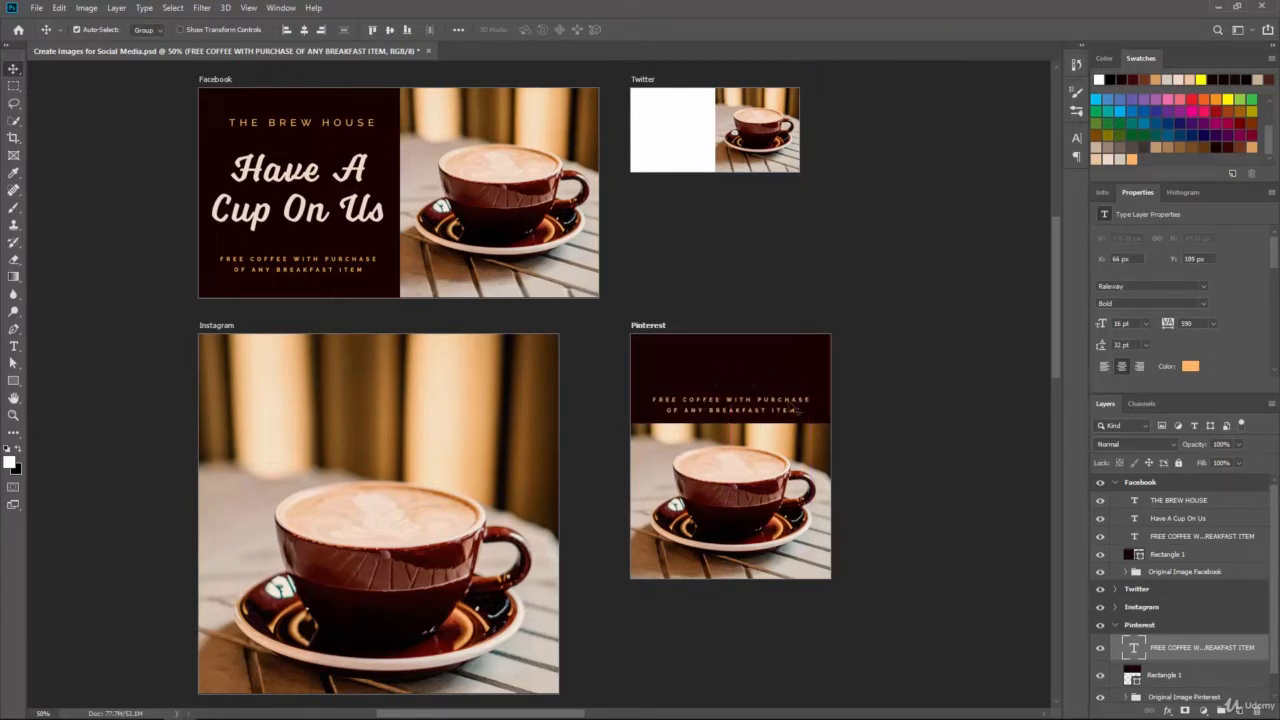
Copy the "Have A Cup On Us" text from the Facebook artboard into the Pinterest artboard and position it over the dark rectangle
left_click(1180, 519)
left_click_drag(1188, 528, 1240, 707)
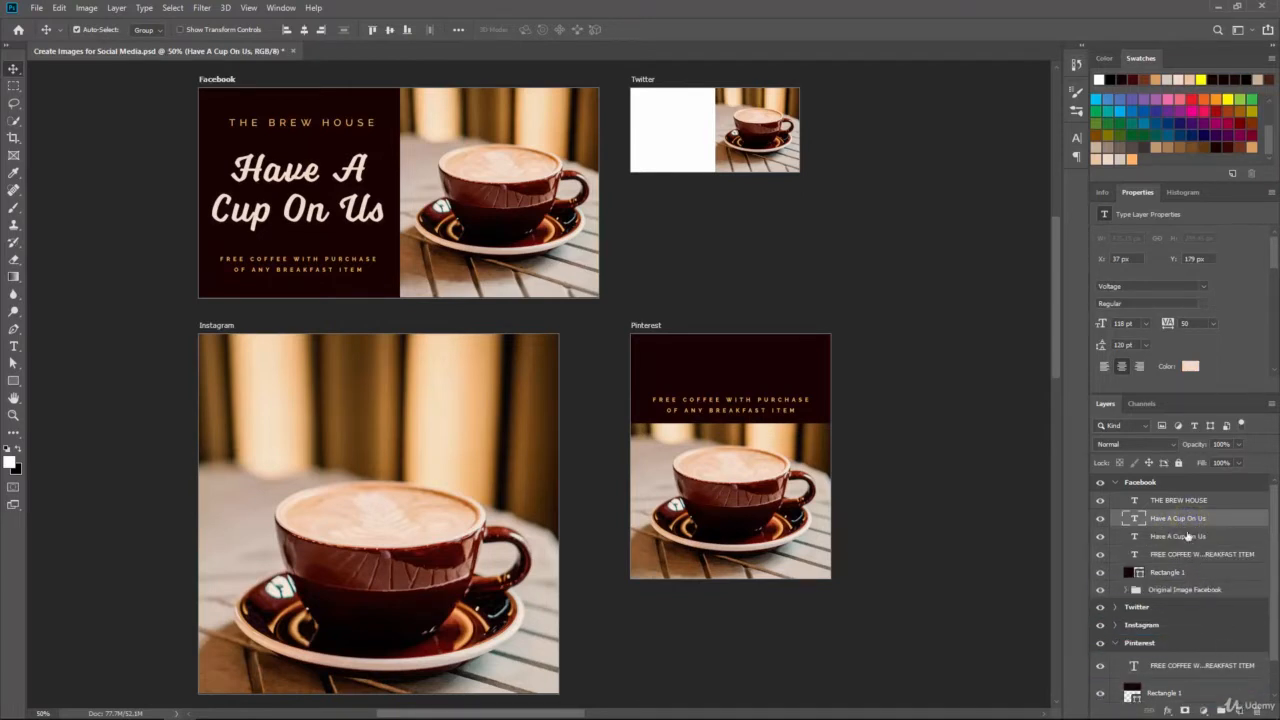
left_click_drag(1175, 514, 1185, 647)
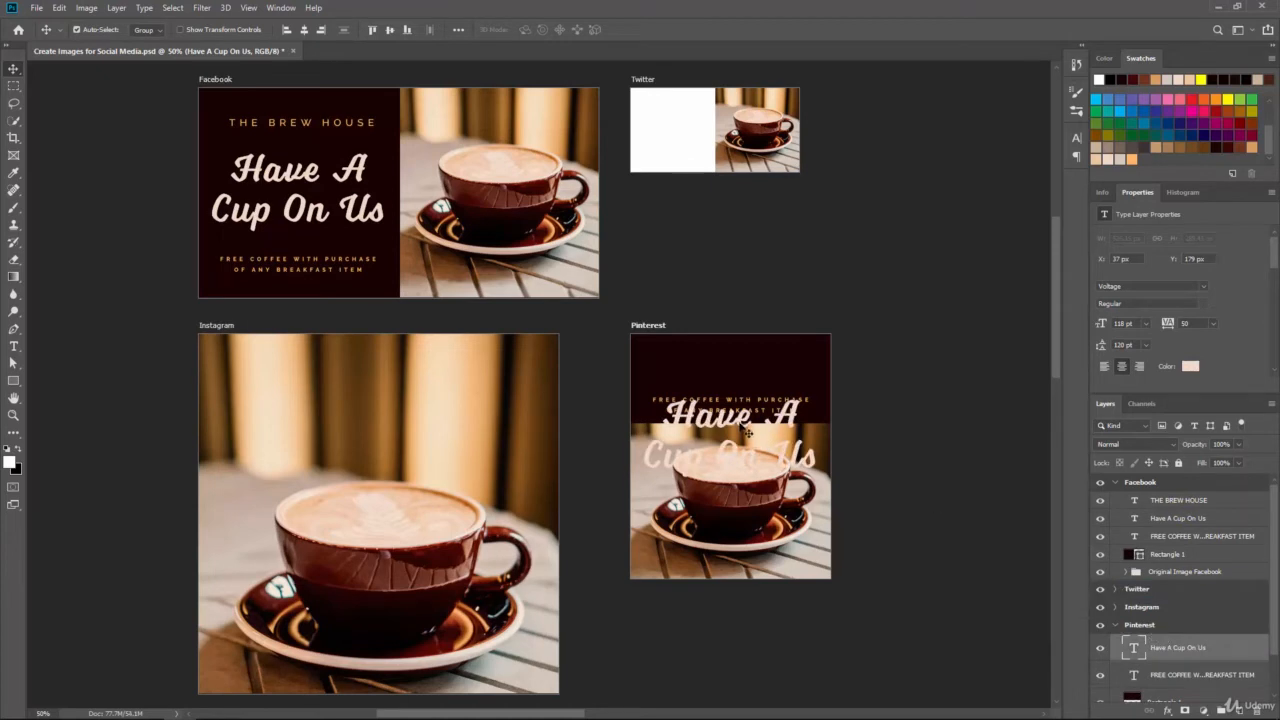
left_click_drag(747, 432, 734, 384)
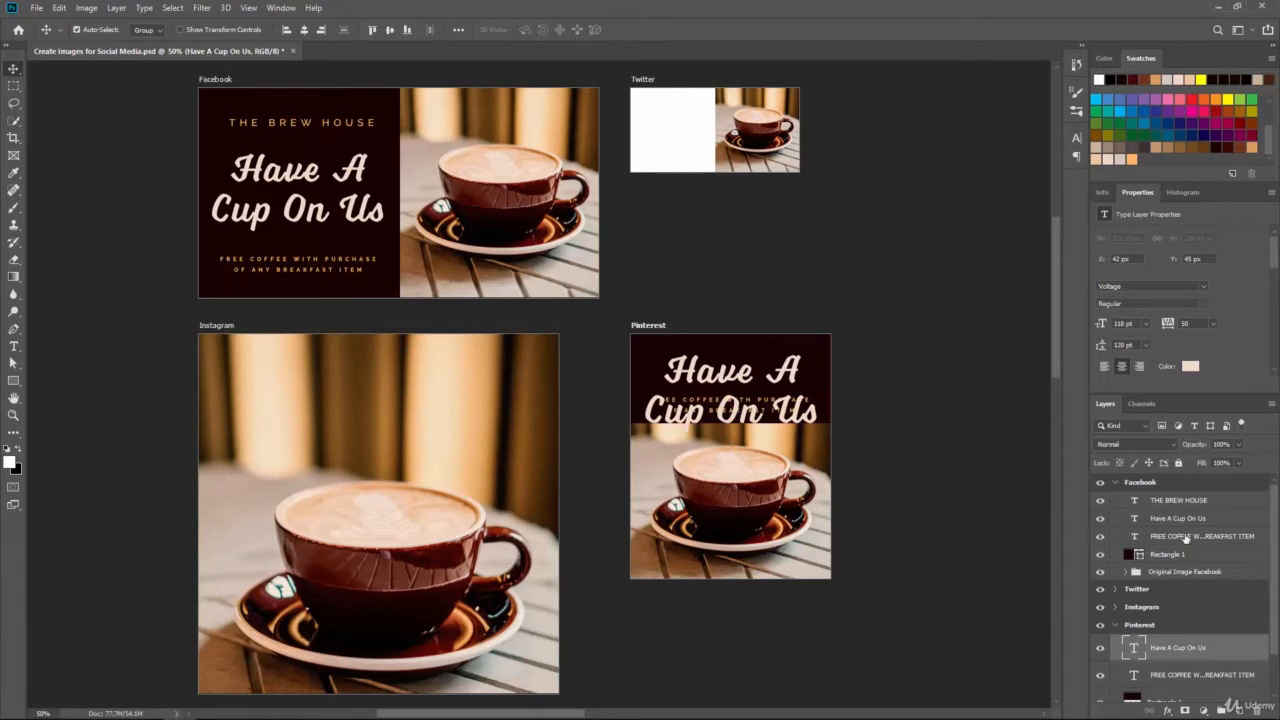
Duplicate the "THE BREW HOUSE" text layer in the Facebook artboard and move the copy into the Pinterest artboard
left_click(1202, 503)
left_click_drag(1206, 505, 1240, 708)
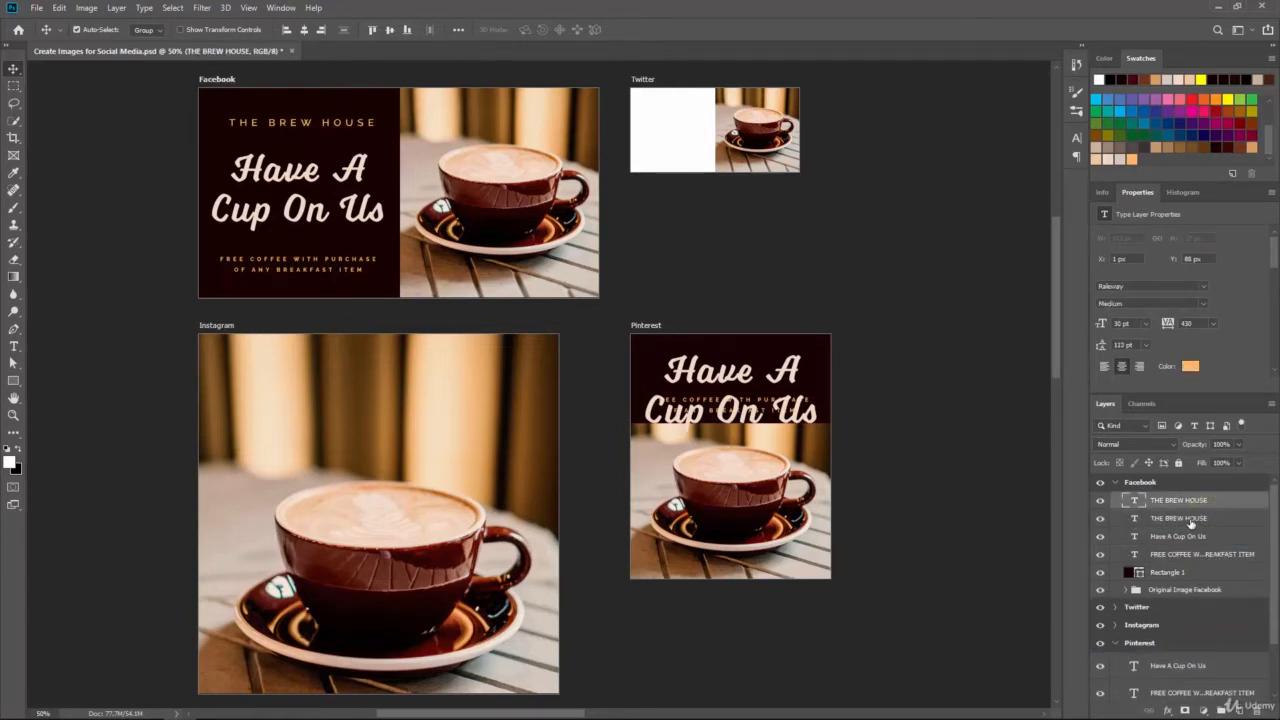
left_click_drag(1183, 502, 1184, 640)
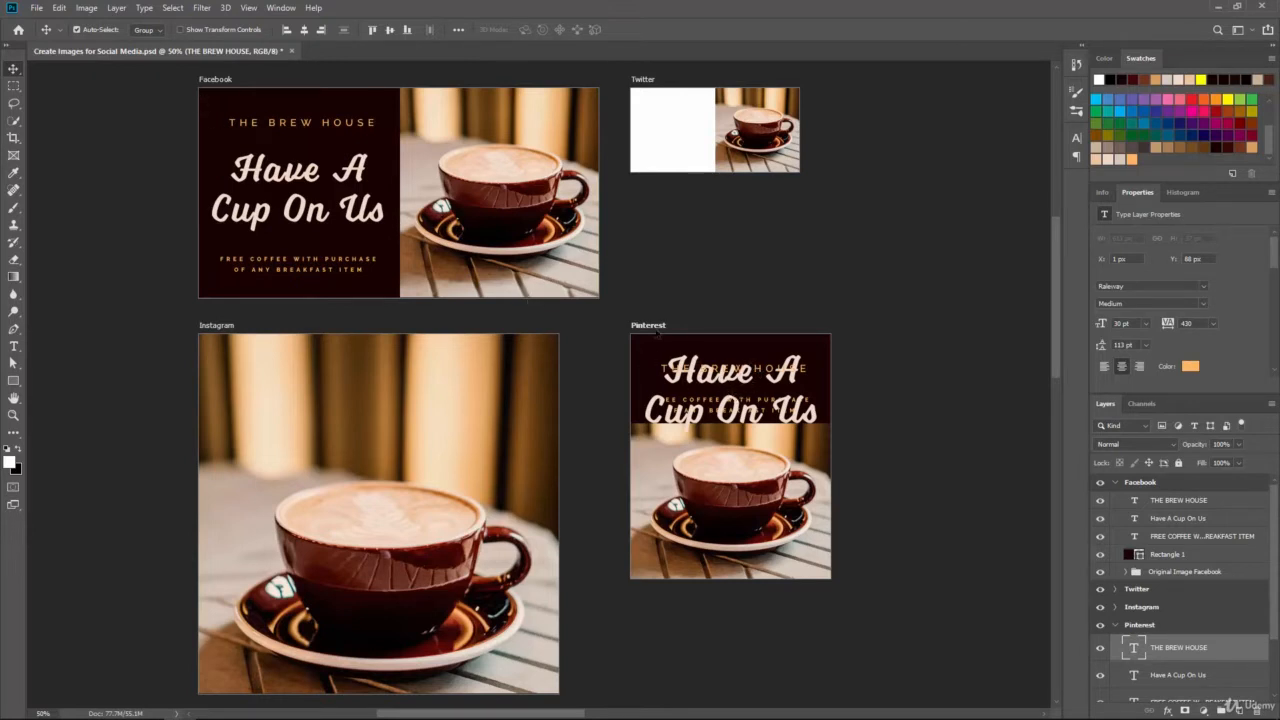
Move the Pinterest artboard to the left side of the Facebook artboard and hide the Instagram and Twitter artboards
left_click_drag(648, 326, 126, 83)
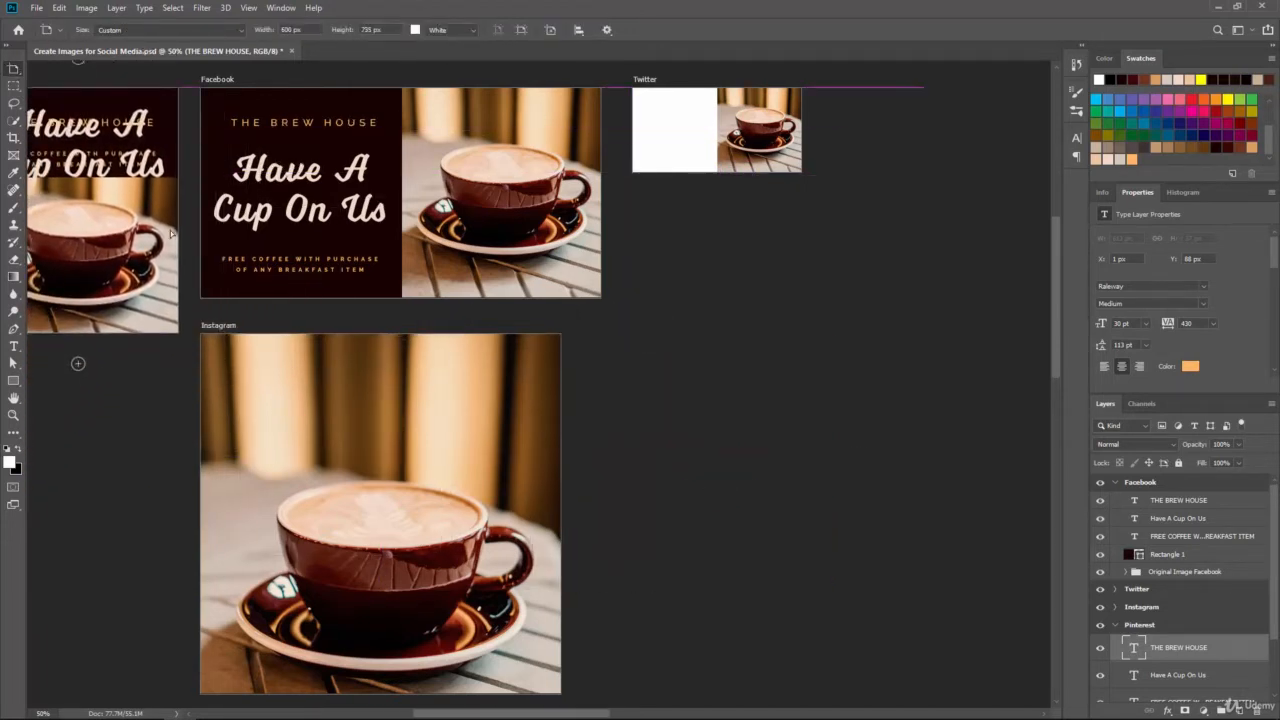
left_click_drag(219, 267, 482, 377)
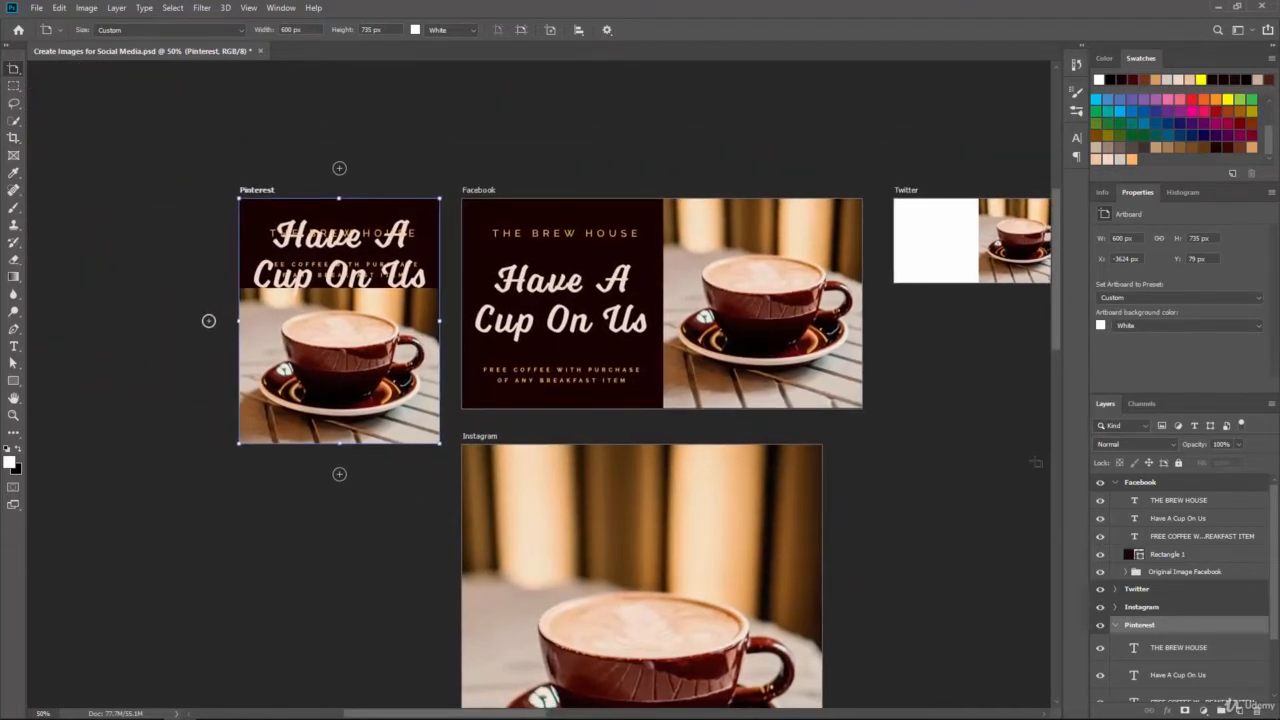
left_click(1100, 606)
left_click(1101, 589)
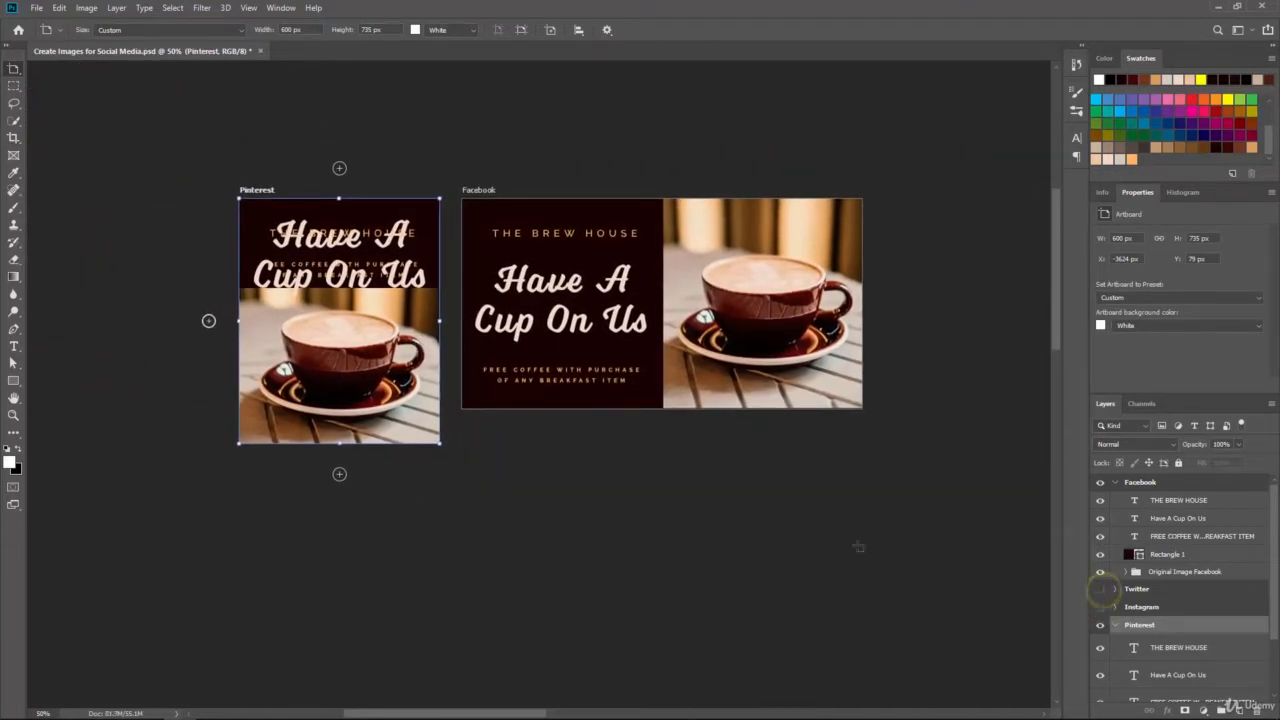
Nudge the "THE BREW HOUSE" text in the Pinterest artboard up above the "Have A Cup On Us" heading
left_click_drag(480, 446, 542, 498)
key("ctrl+plus")
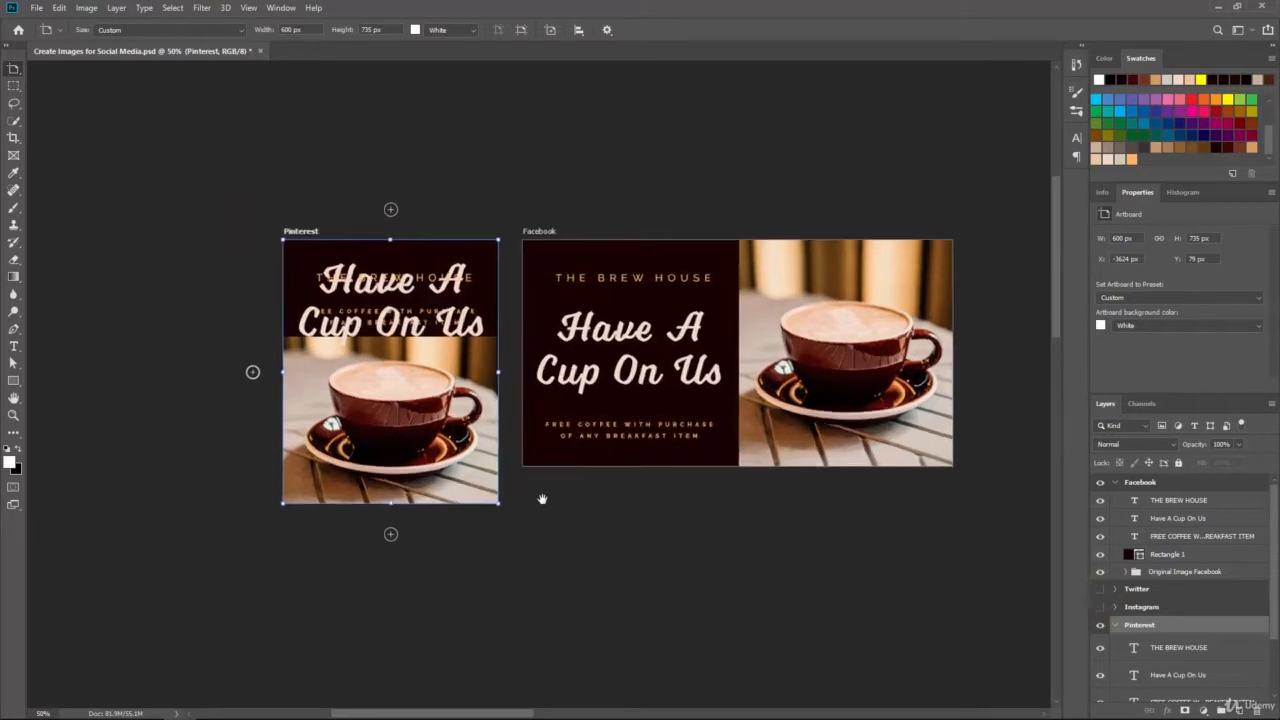
left_click_drag(590, 424, 518, 451)
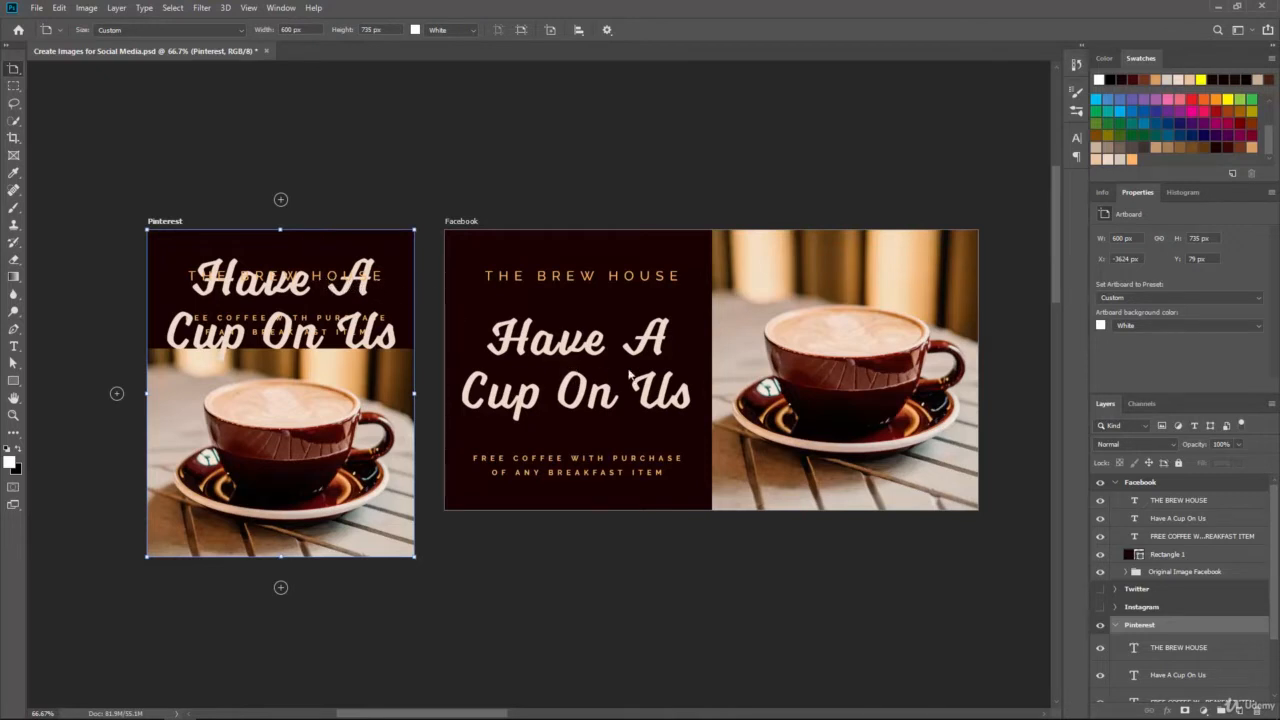
scroll(1224, 594, "down", 2)
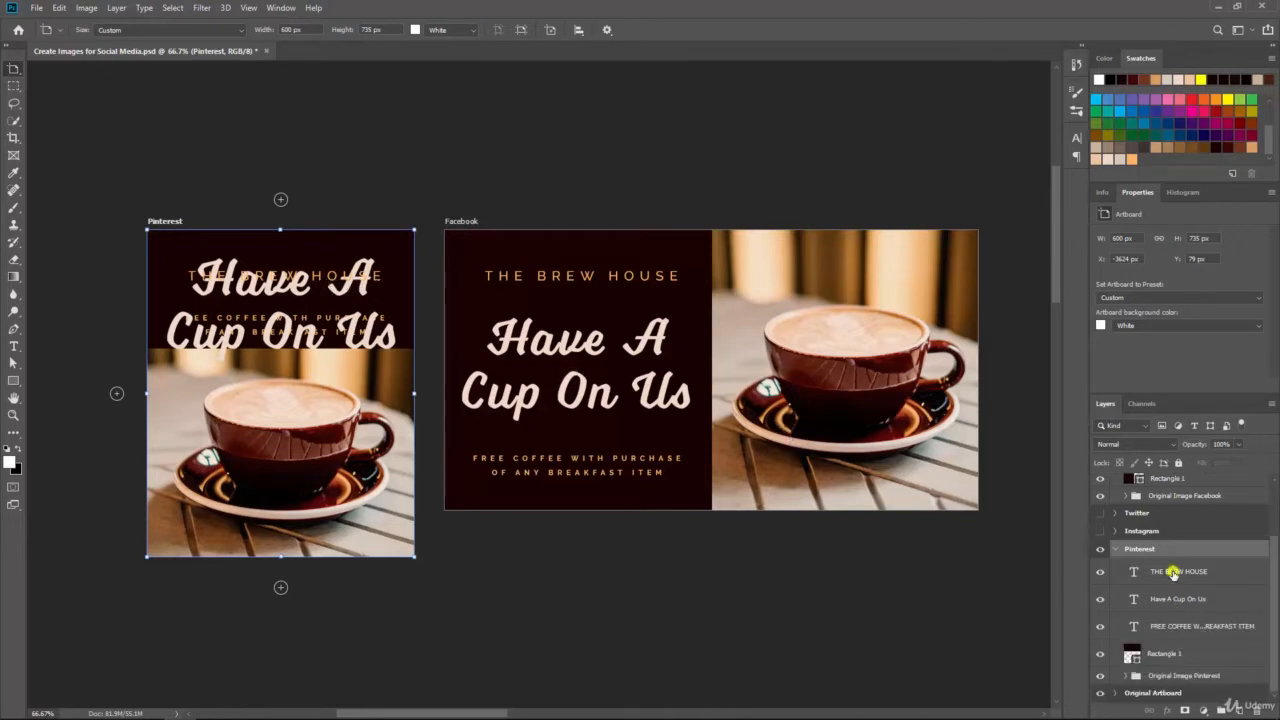
left_click(1178, 571)
key("v")
key("shift+Up")
key("shift+Up")
key("shift+Up")
key("shift+Up")
key("shift+Up")
key("shift+Up")
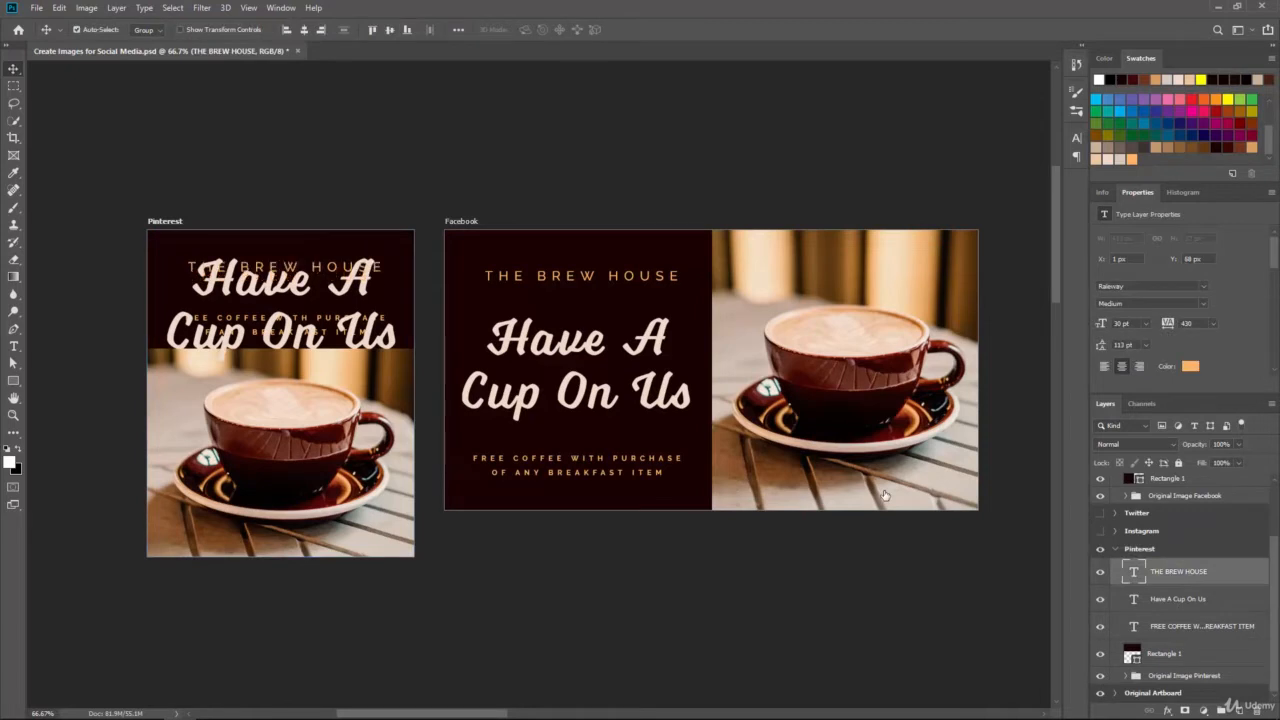
Nudge the "FREE COFFEE WITH PURCHASE OF ANY BREAKFAST ITEM" text in the Pinterest artboard down by 20 px
left_click(1168, 626)
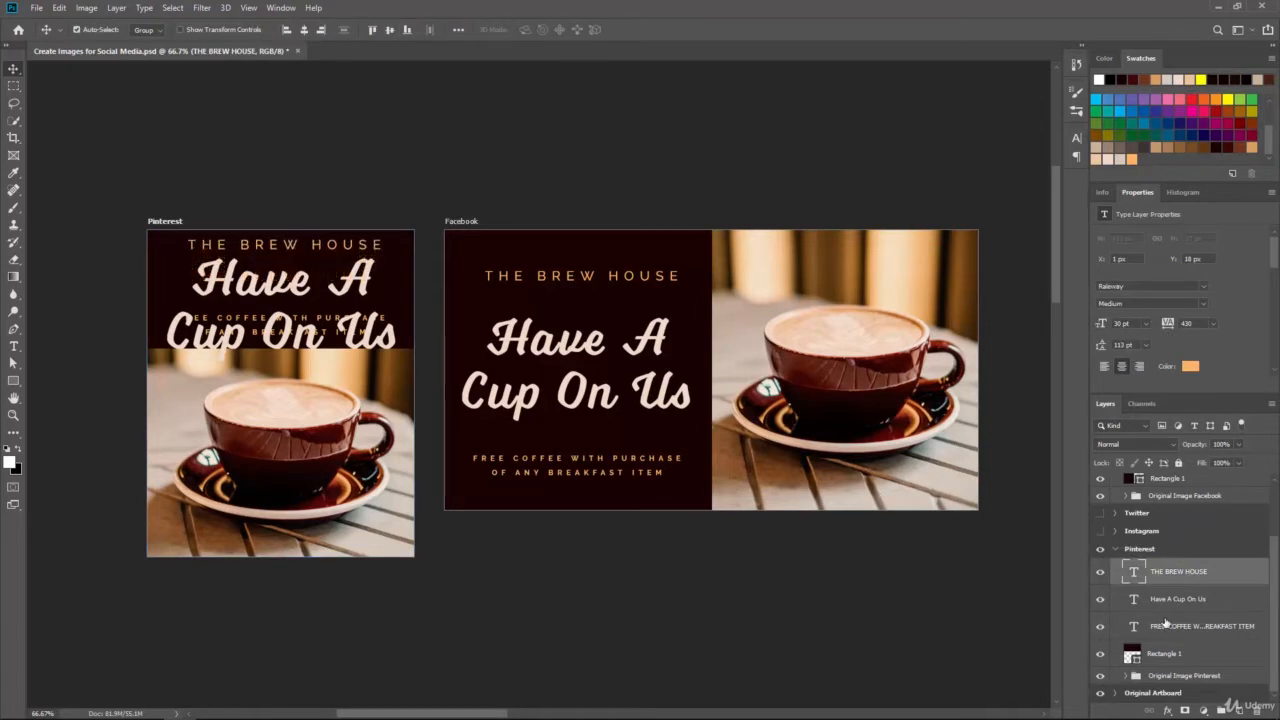
key("shift+Down")
key("shift+Down")
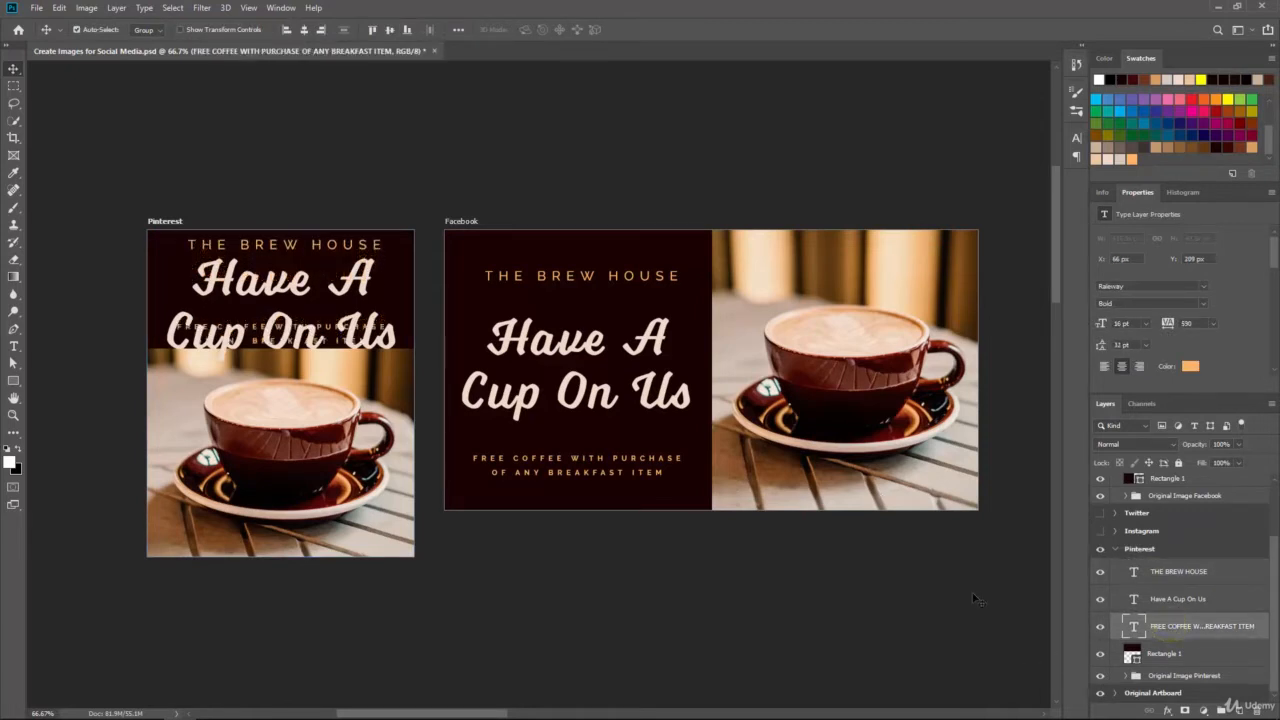
Set the "Have A Cup On Us" text in the Pinterest artboard to a 68 pt font size with 67 pt leading
left_click(1160, 599)
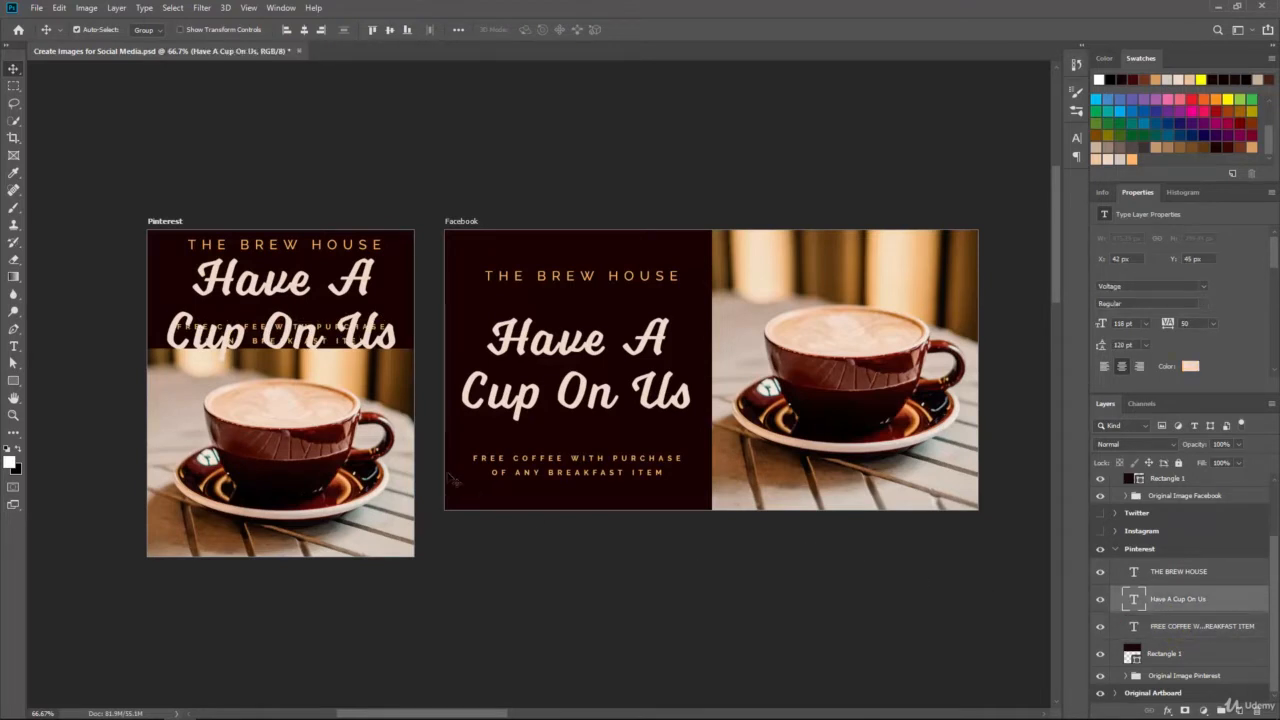
left_click(13, 346)
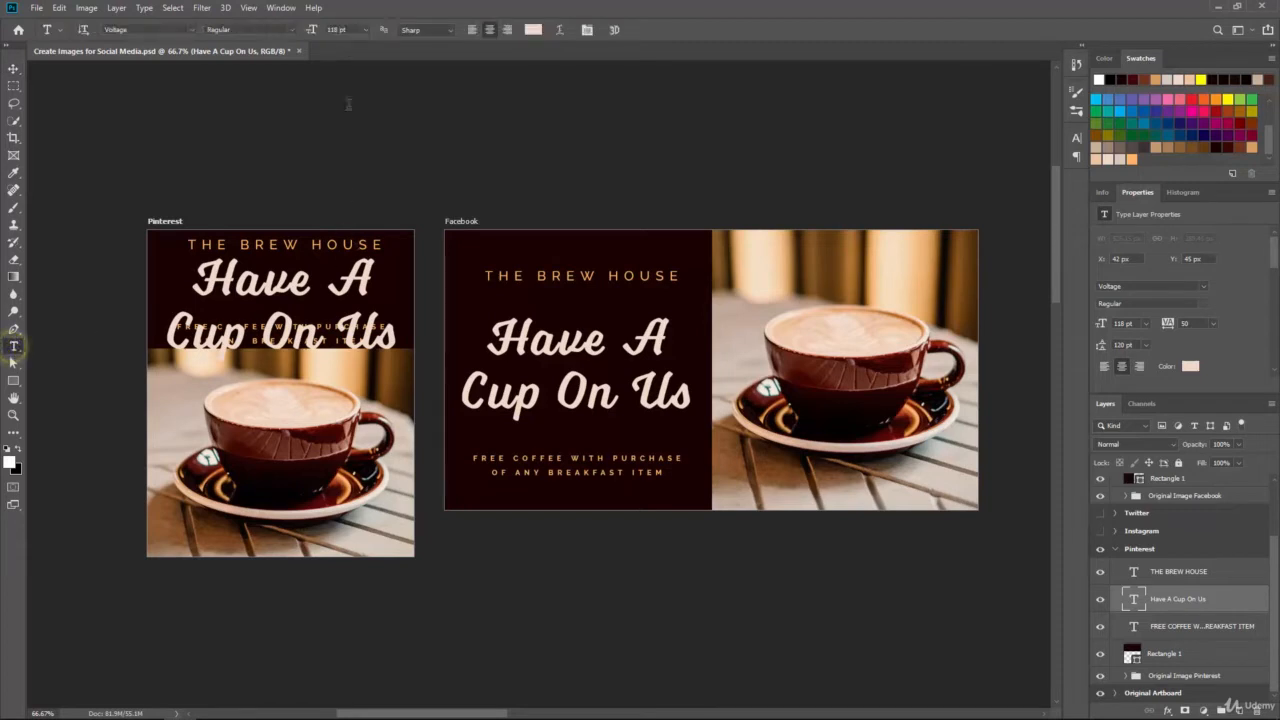
left_click_drag(313, 33, 281, 38)
left_click(313, 337)
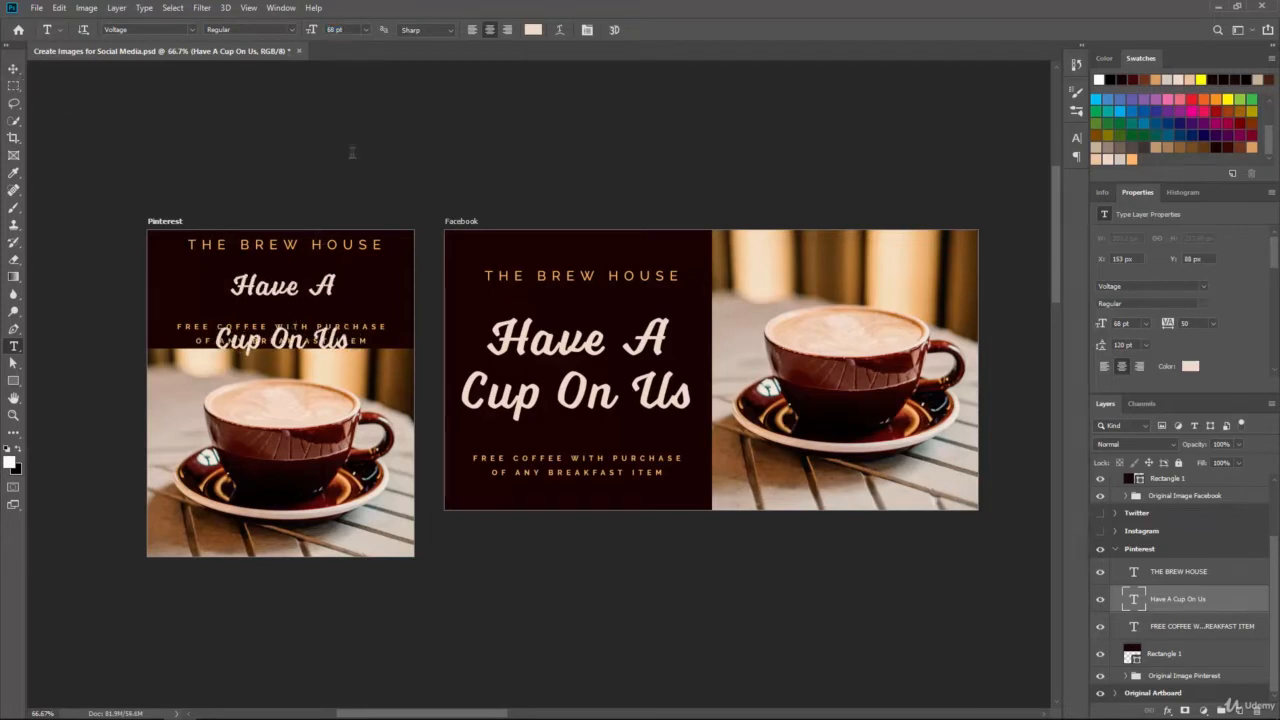
left_click(1076, 137)
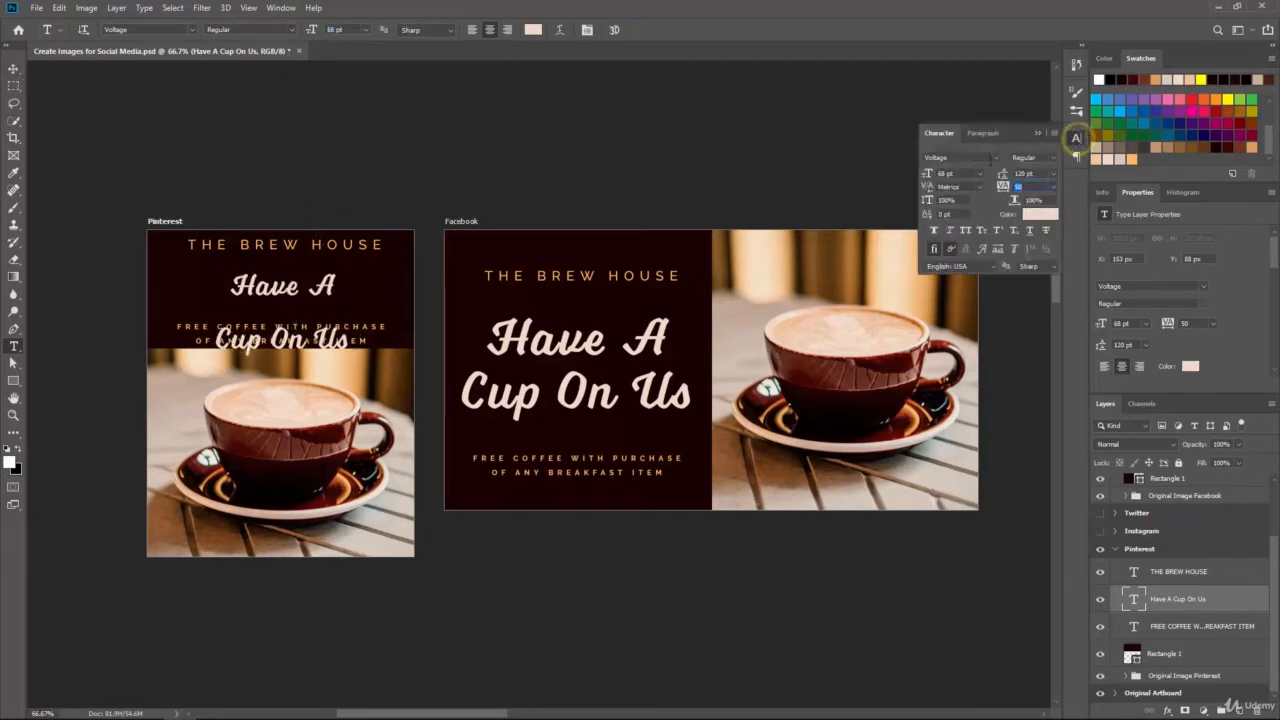
left_click_drag(1003, 175, 968, 184)
key("Tab")
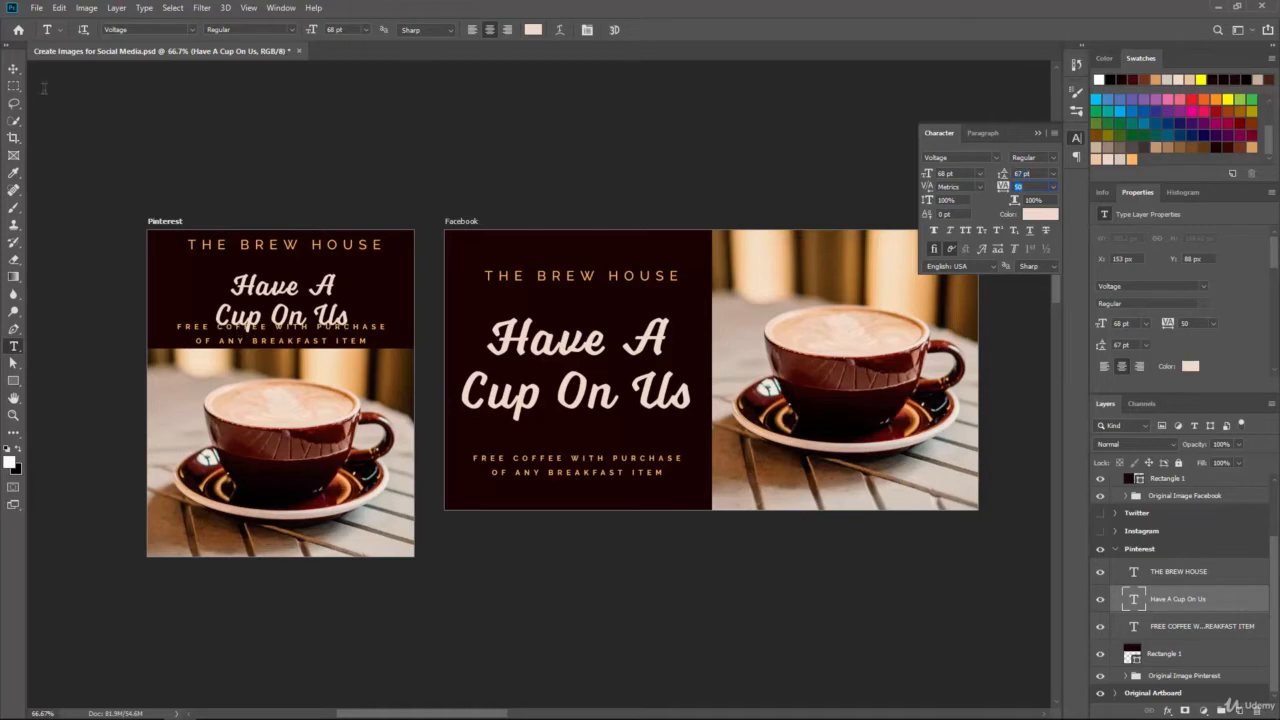
Move the "Have A Cup On Us" heading in the Pinterest artboard up between "THE BREW HOUSE" and the free coffee text
left_click(14, 68)
left_click(258, 287)
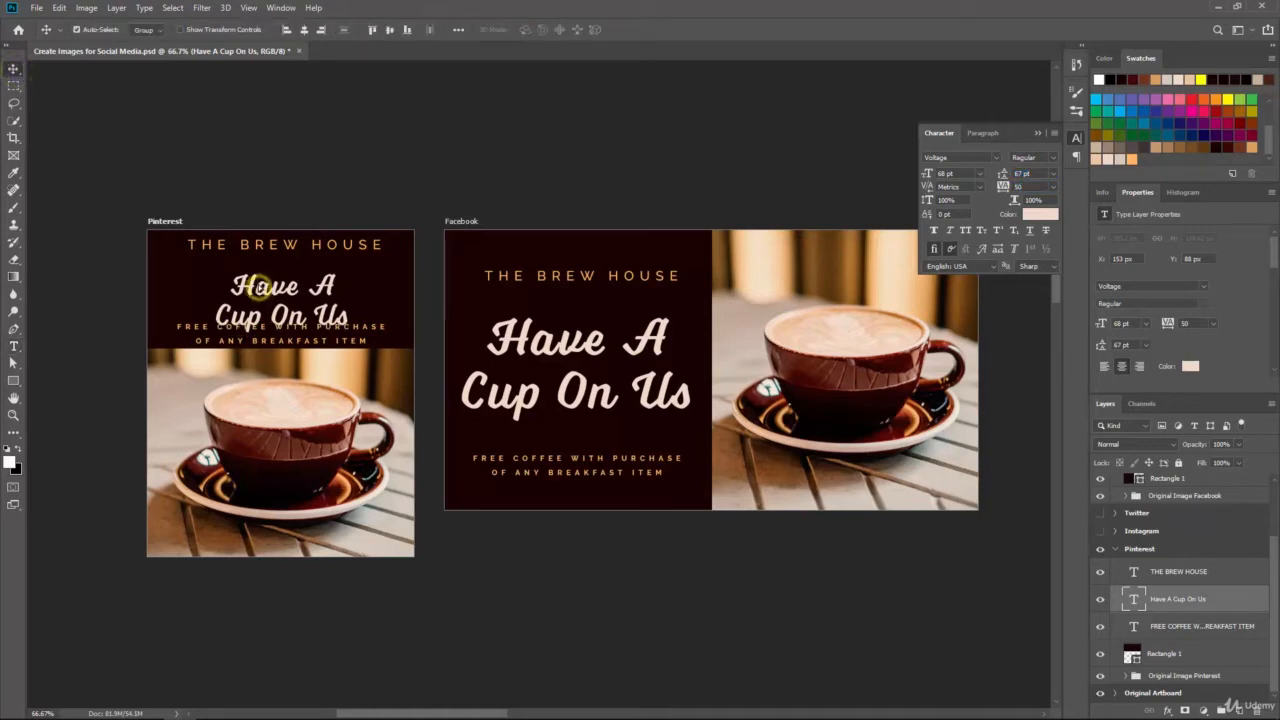
mouse_move(258, 287)
left_mouse_down()
mouse_move(258, 249)
mouse_move(258, 273)
left_mouse_up()
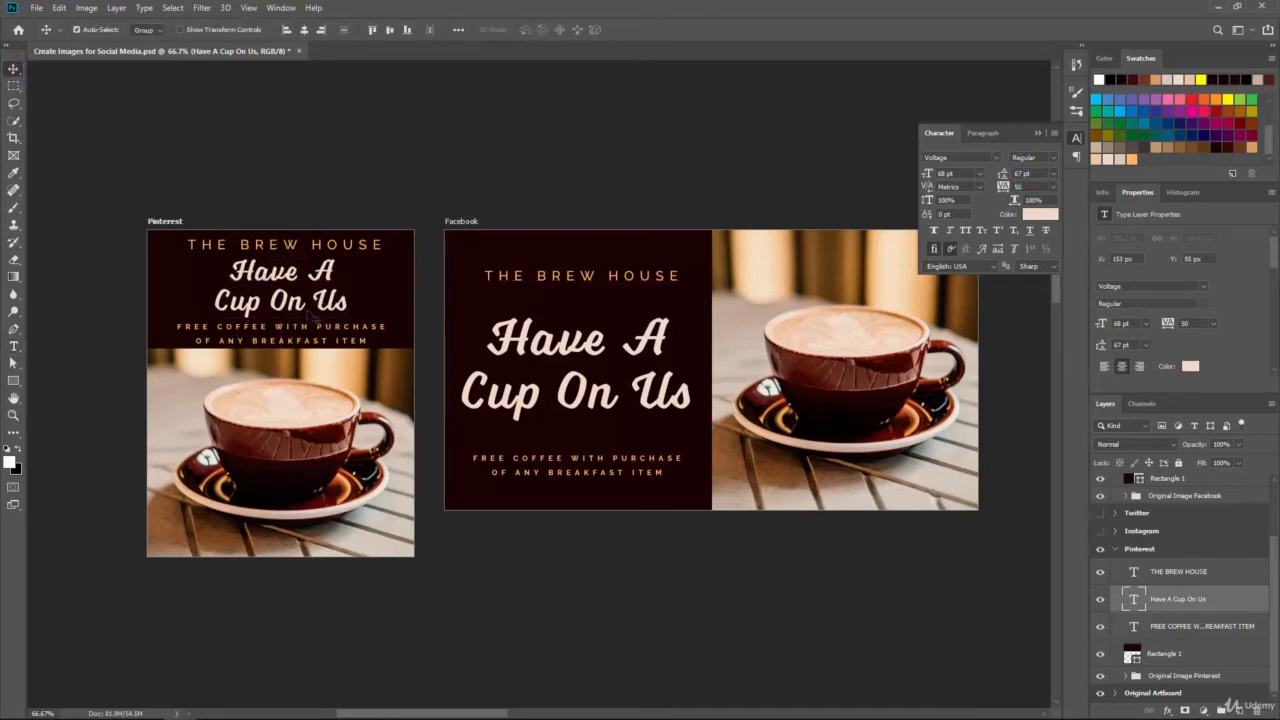
key("ctrl+plus")
left_click_drag(174, 289, 306, 313)
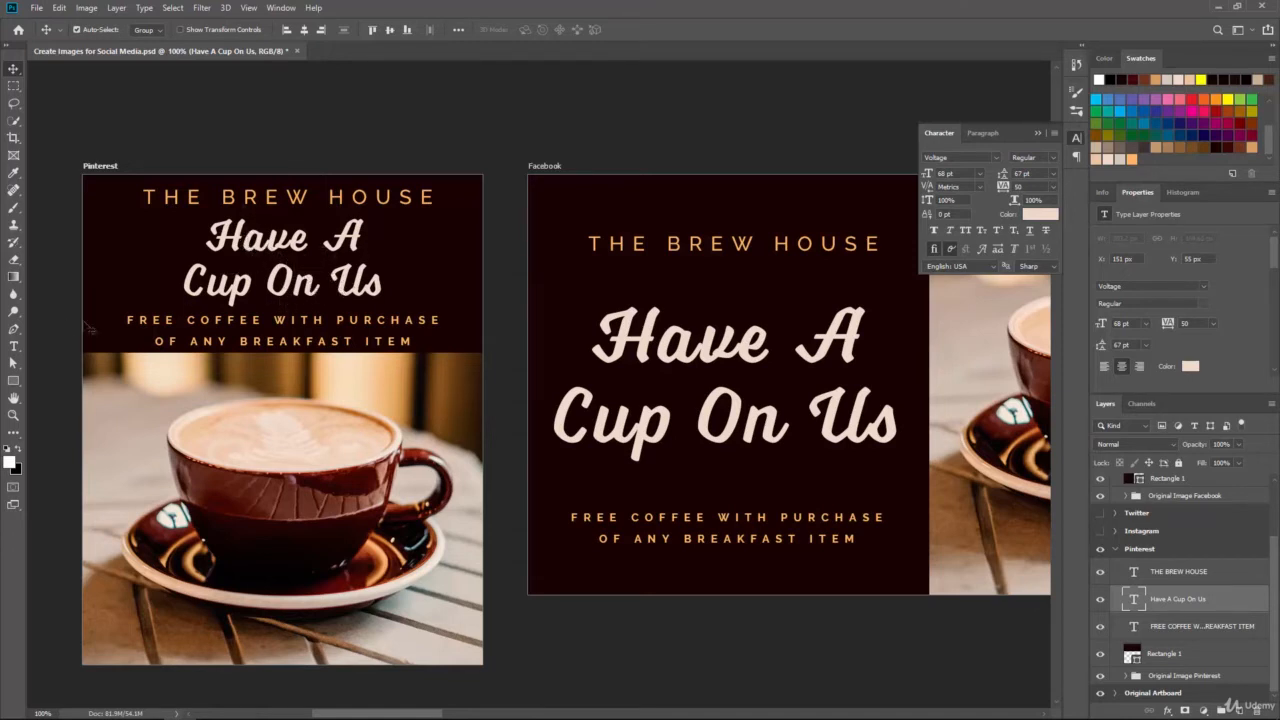
Remove the line break after "Have A" in the Pinterest heading to put "Have A Cup On Us" on one line
left_click(15, 347)
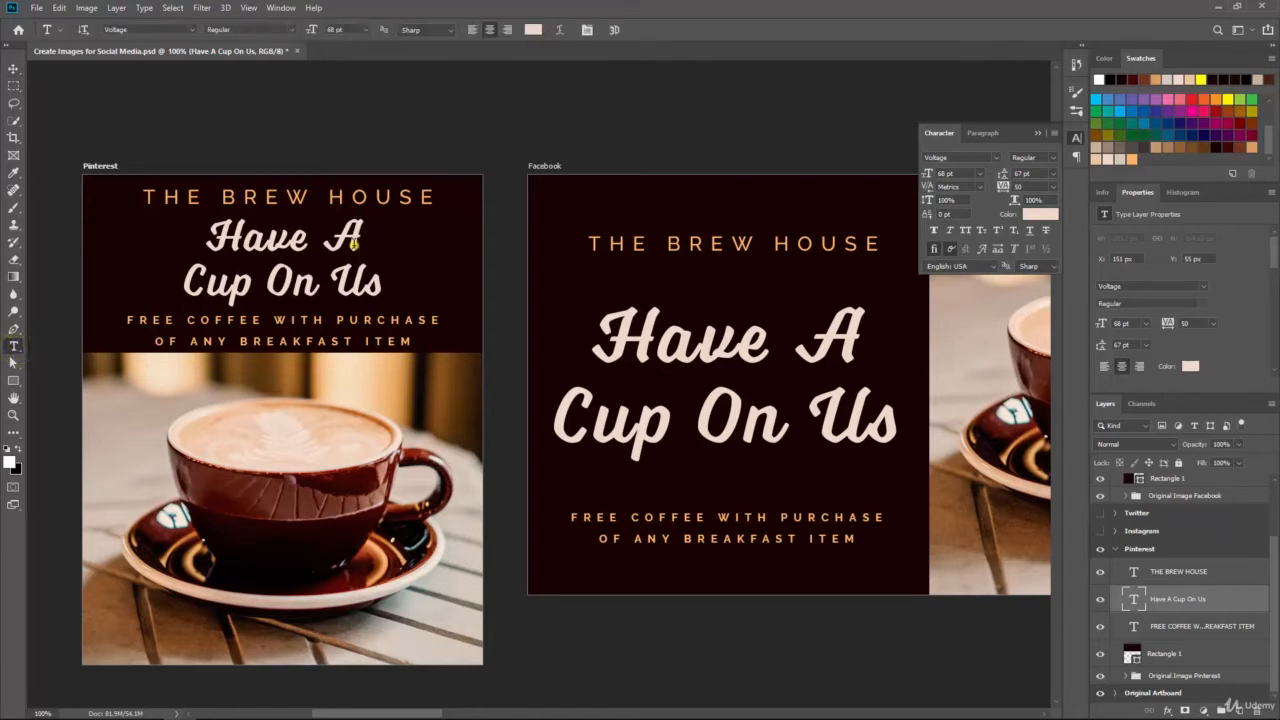
left_click(353, 243)
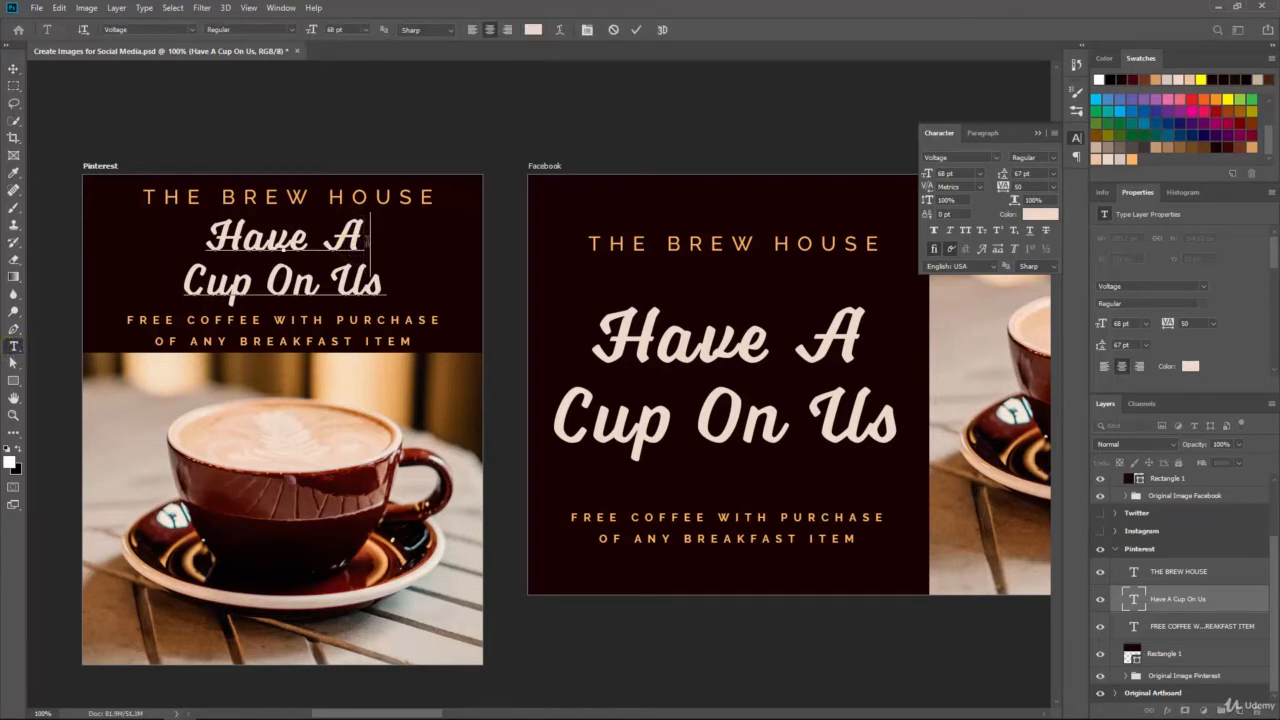
key("Delete")
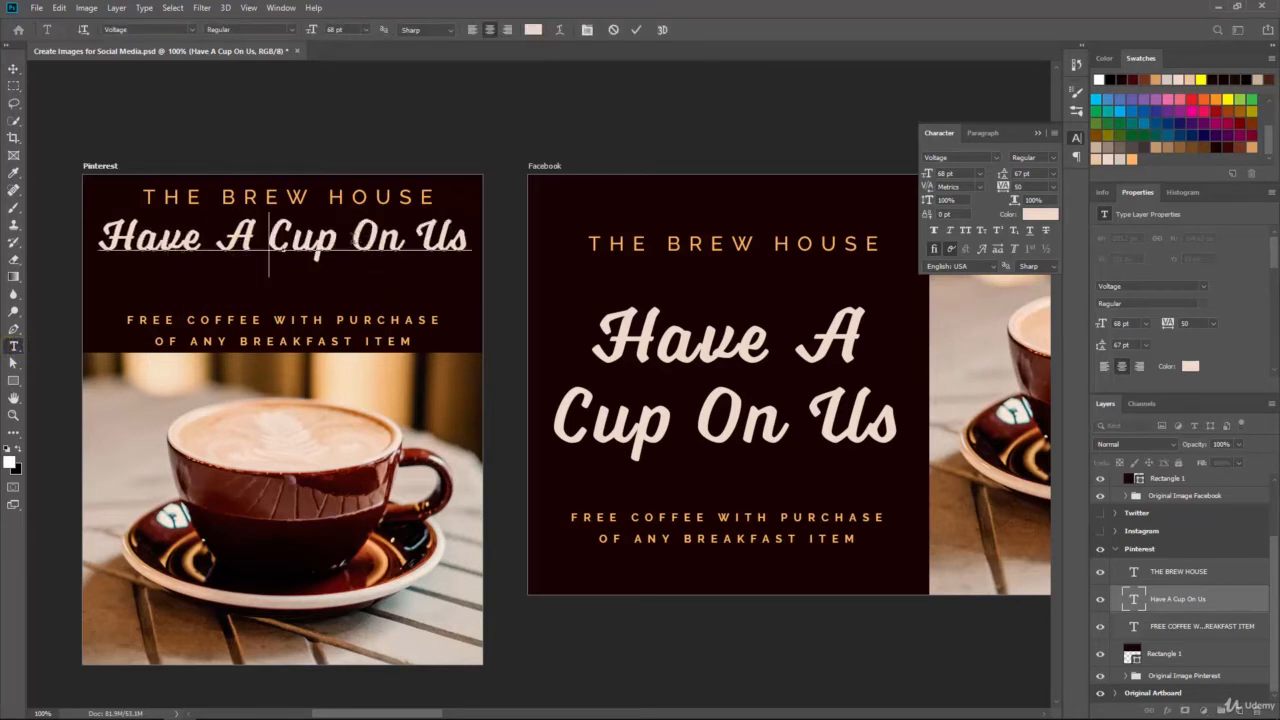
Move the single-line "Have A Cup On Us" heading down to about Y 92 px, midway between the other two Pinterest texts
left_click(14, 68)
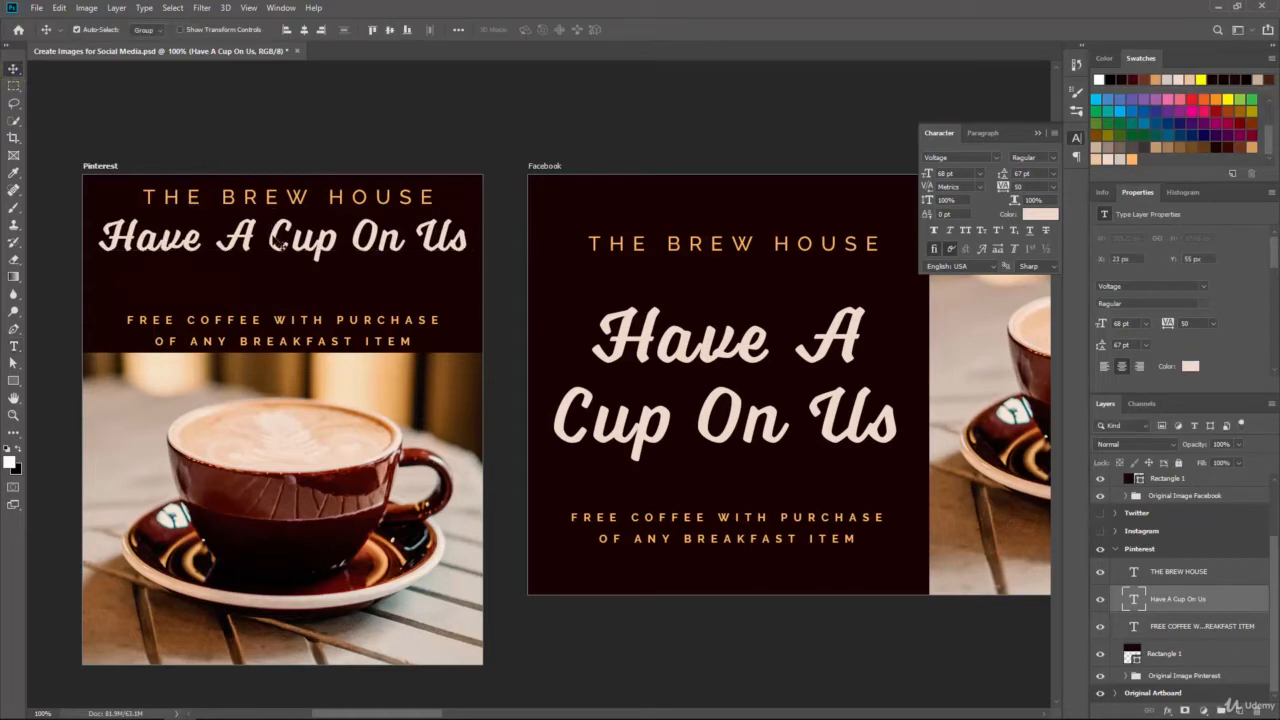
left_click(272, 238)
left_click_drag(272, 238, 274, 266)
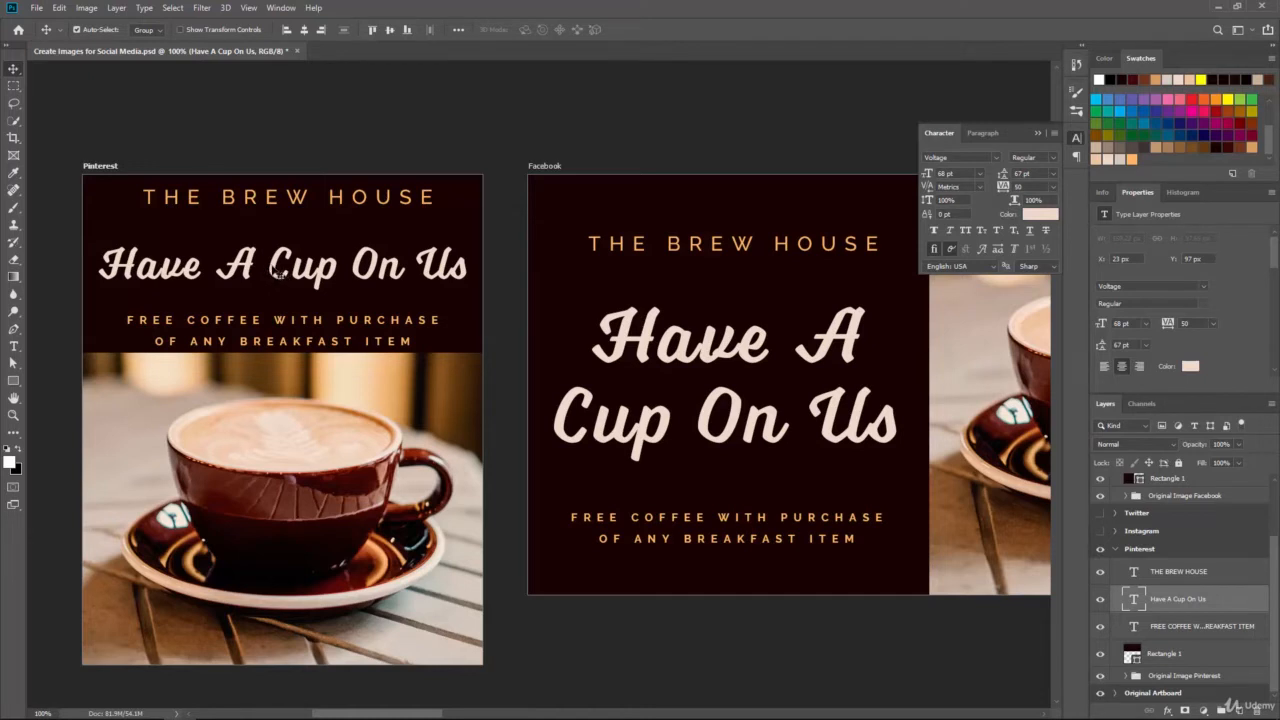
left_click_drag(280, 273, 276, 259)
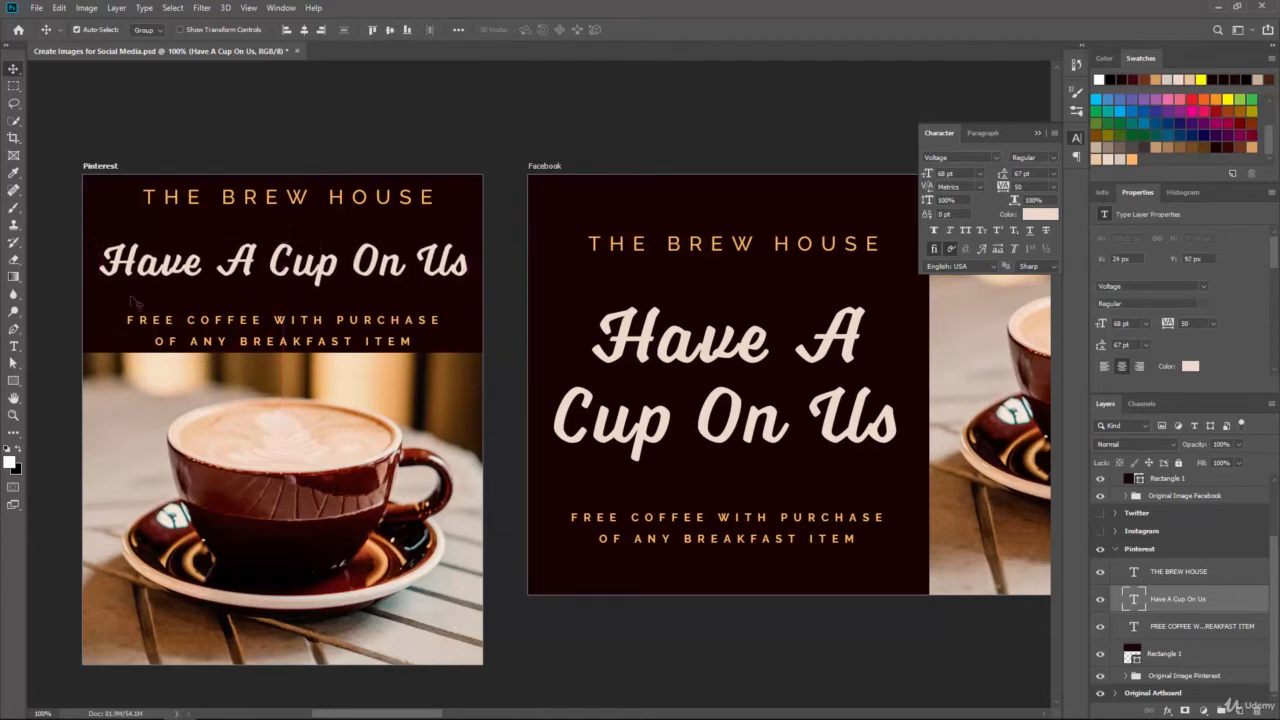
Set the Pinterest "THE BREW HOUSE" text to 24 pt and move it down closer to the heading, to about Y 37 px
left_click(13, 345)
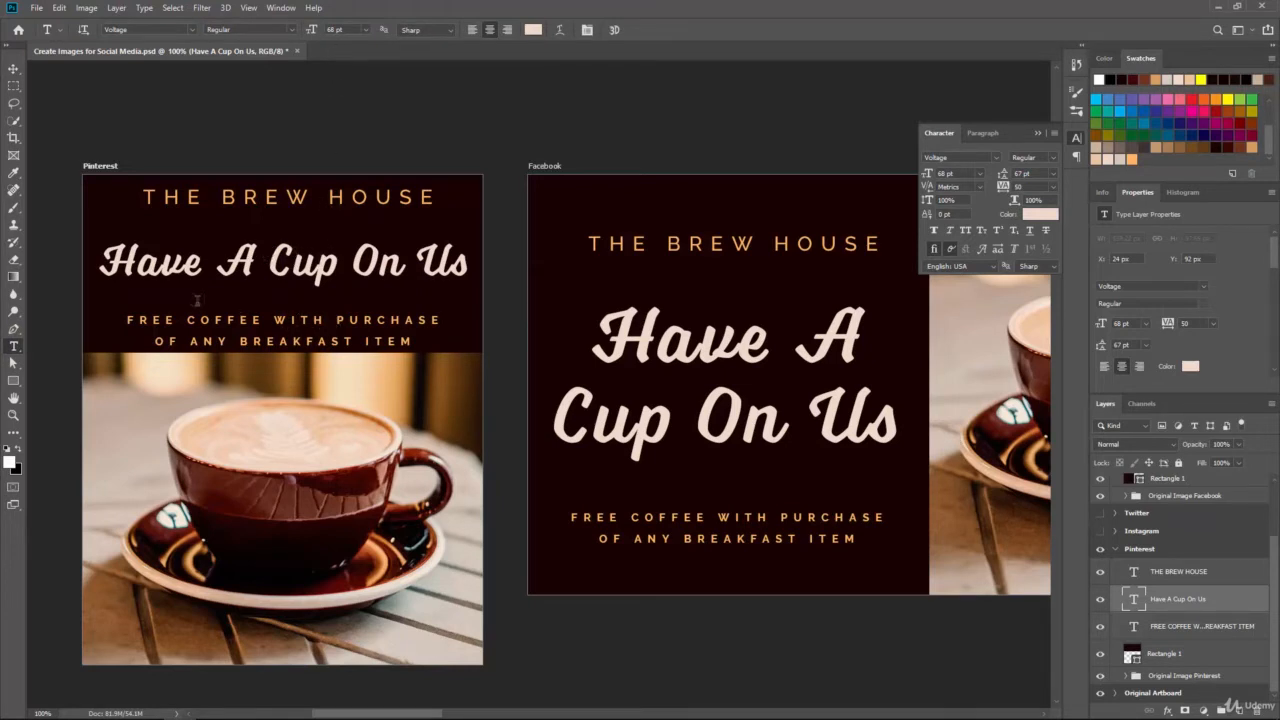
left_click(1212, 579)
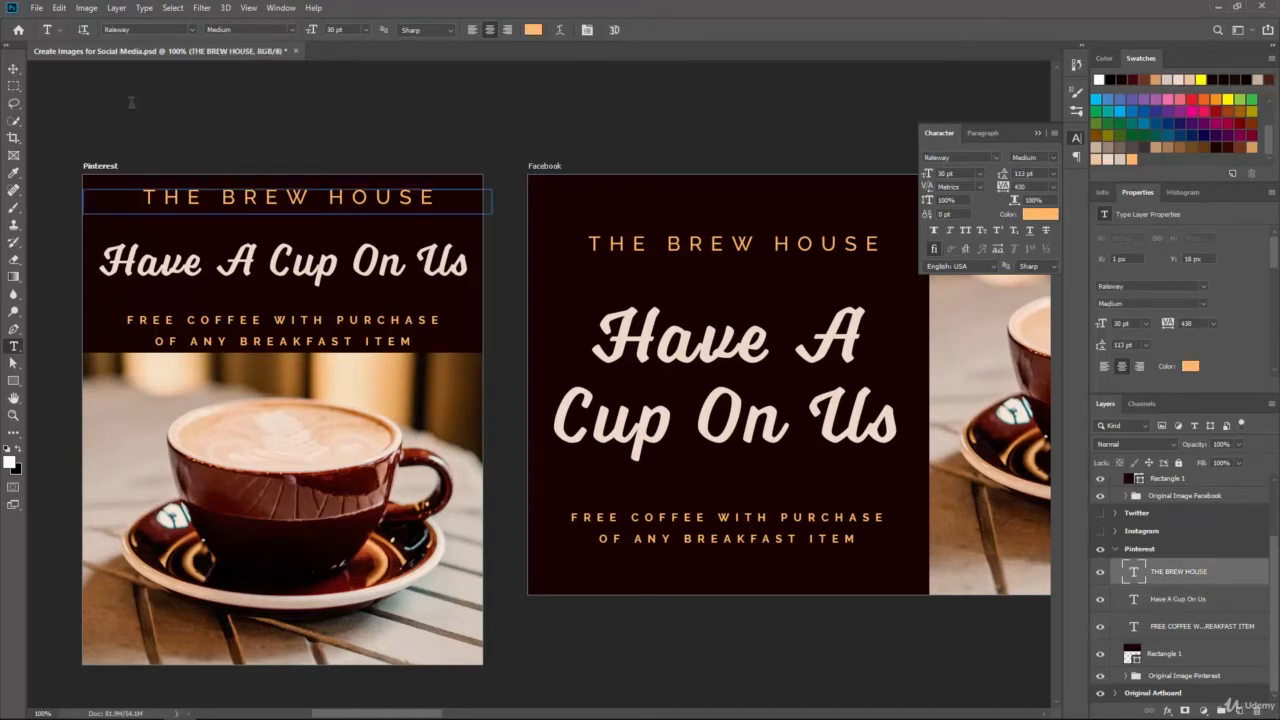
left_click(366, 30)
left_click(362, 149)
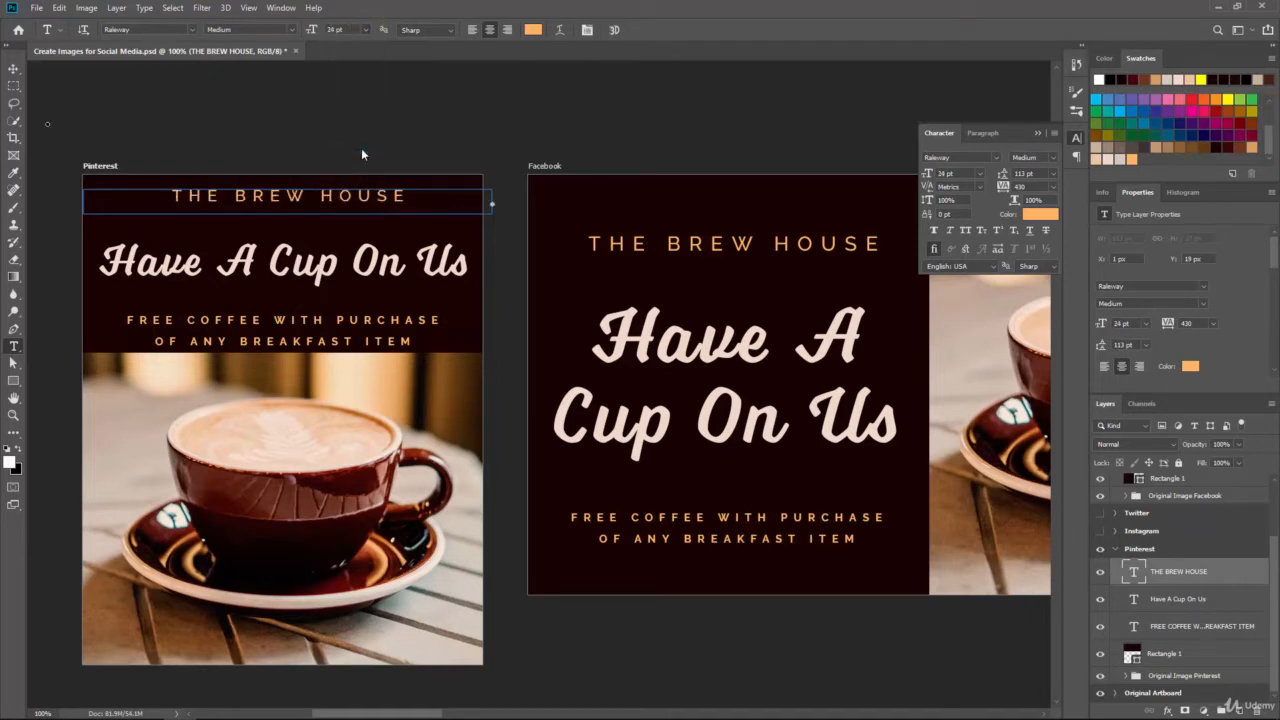
left_click(14, 70)
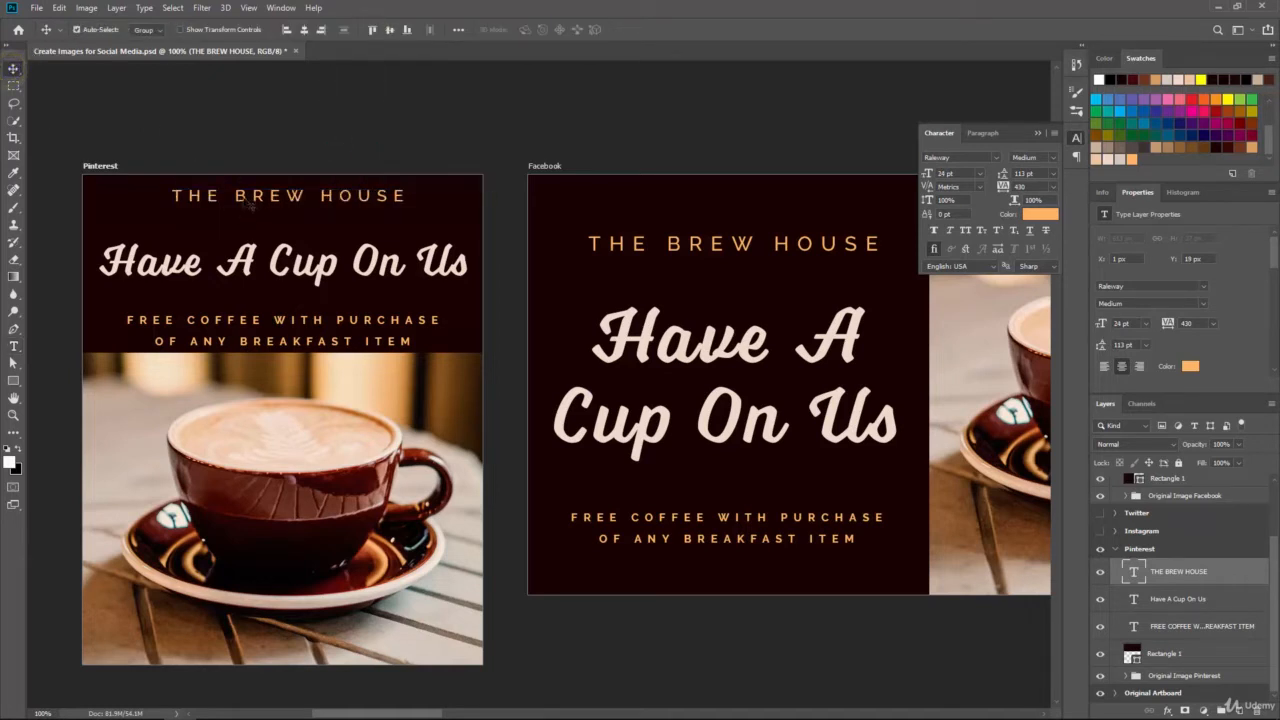
left_click_drag(238, 200, 244, 211)
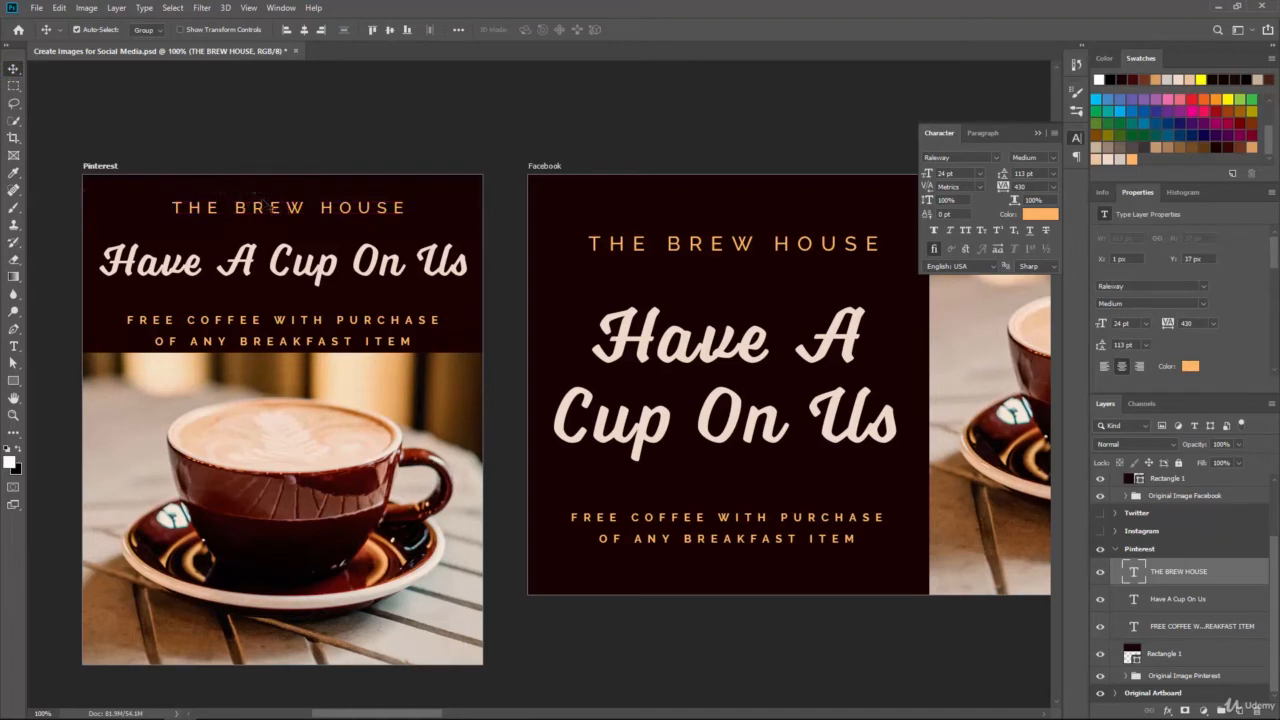
Reduce the "FREE COFFEE WITH PURCHASE OF ANY BREAKFAST ITEM" text in the Pinterest artboard to 14 pt after trying 12 pt
left_click(1176, 627)
left_click(14, 346)
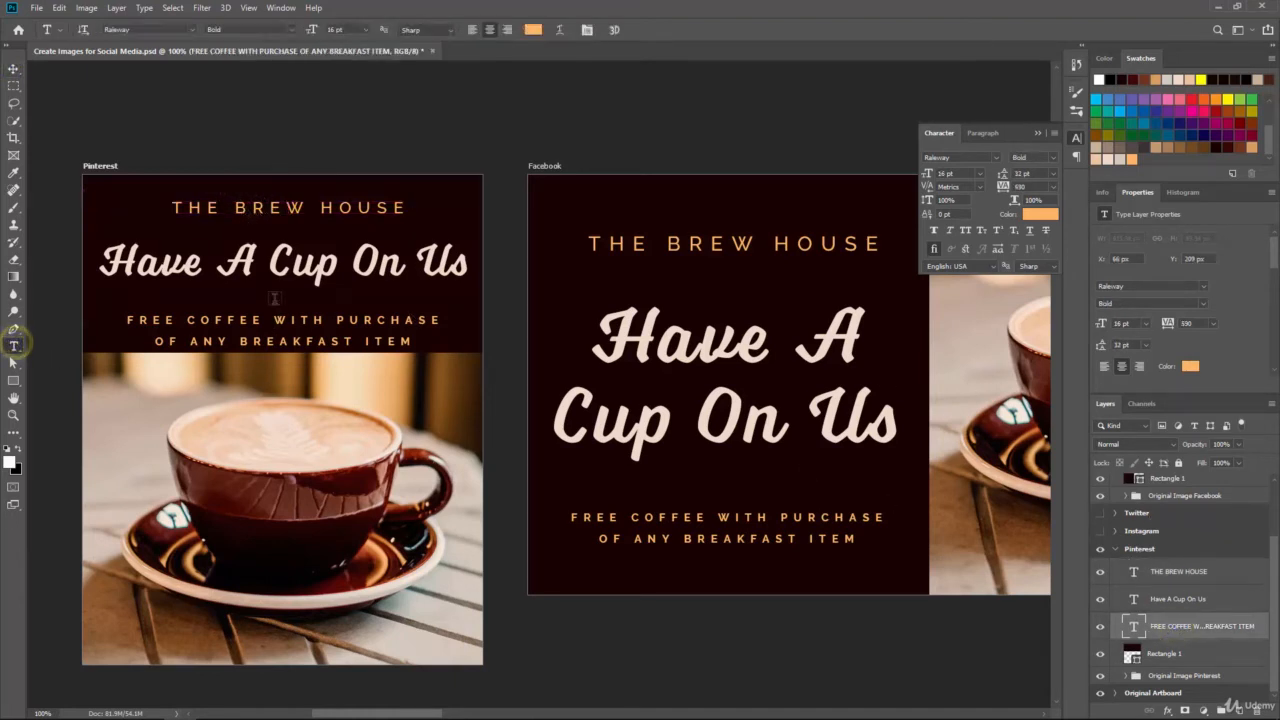
left_click(368, 30)
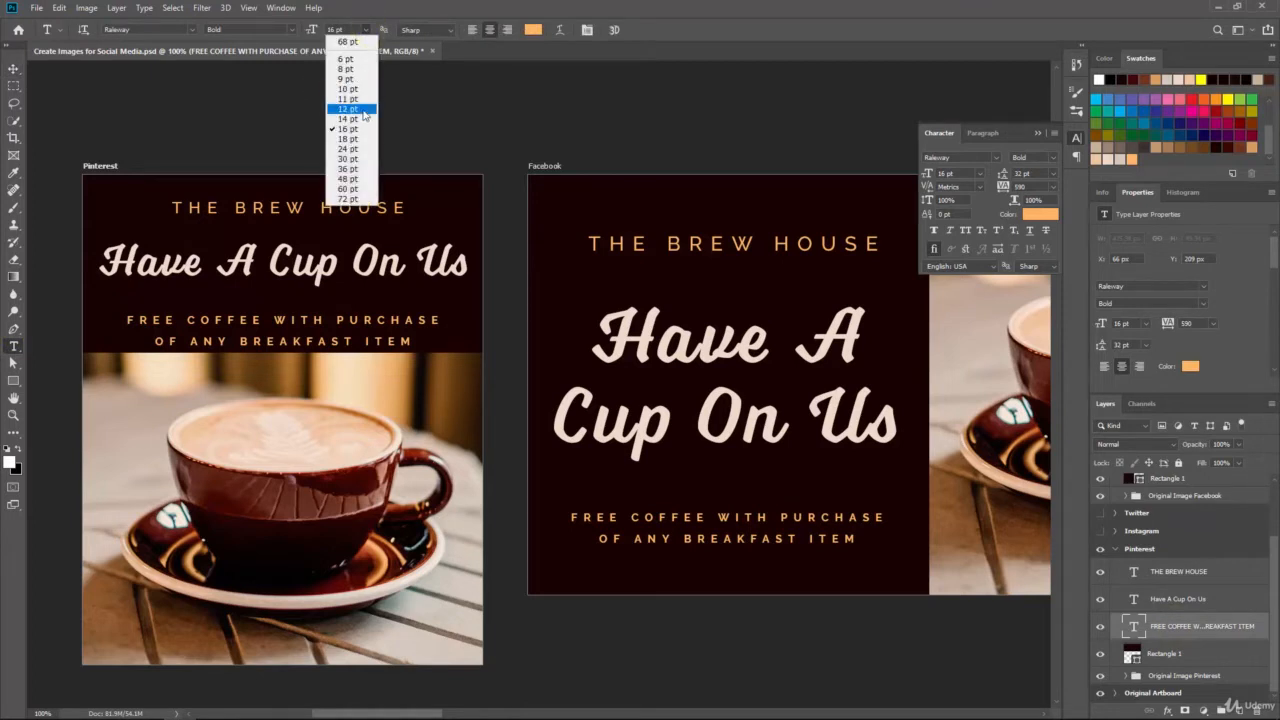
left_click(364, 107)
left_click(366, 29)
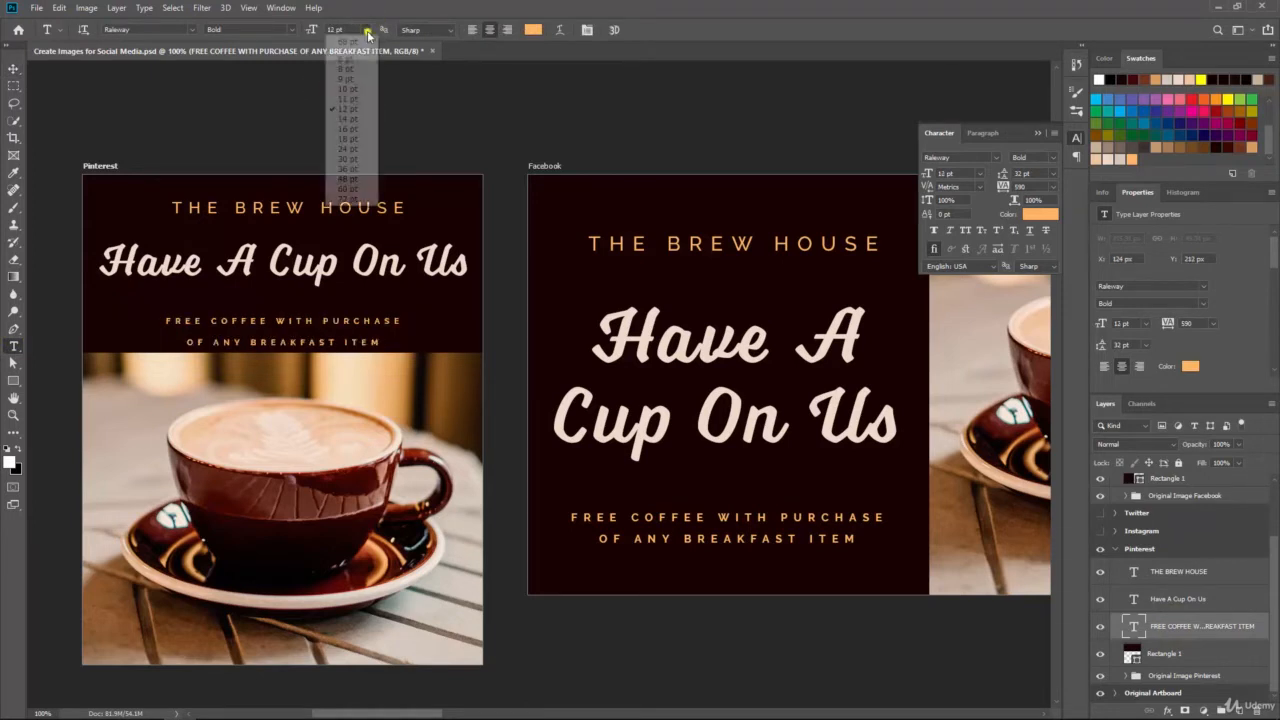
left_click(366, 29)
left_click(366, 29)
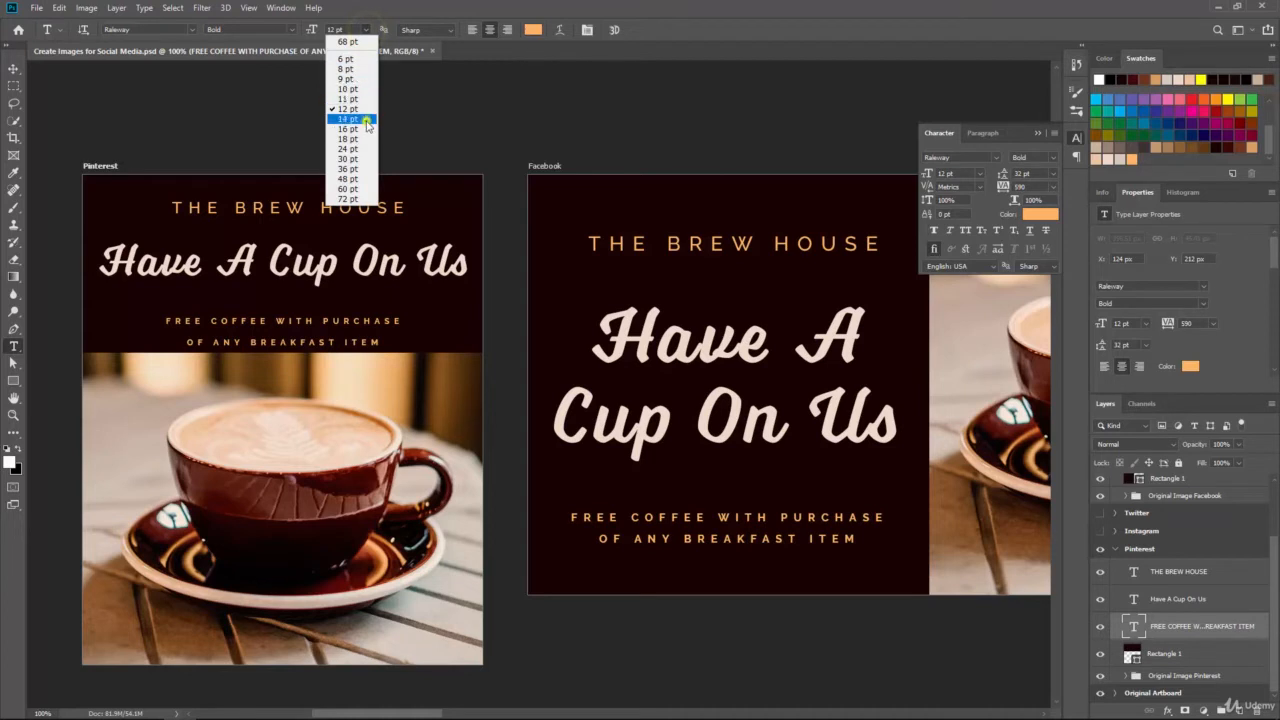
left_click(366, 119)
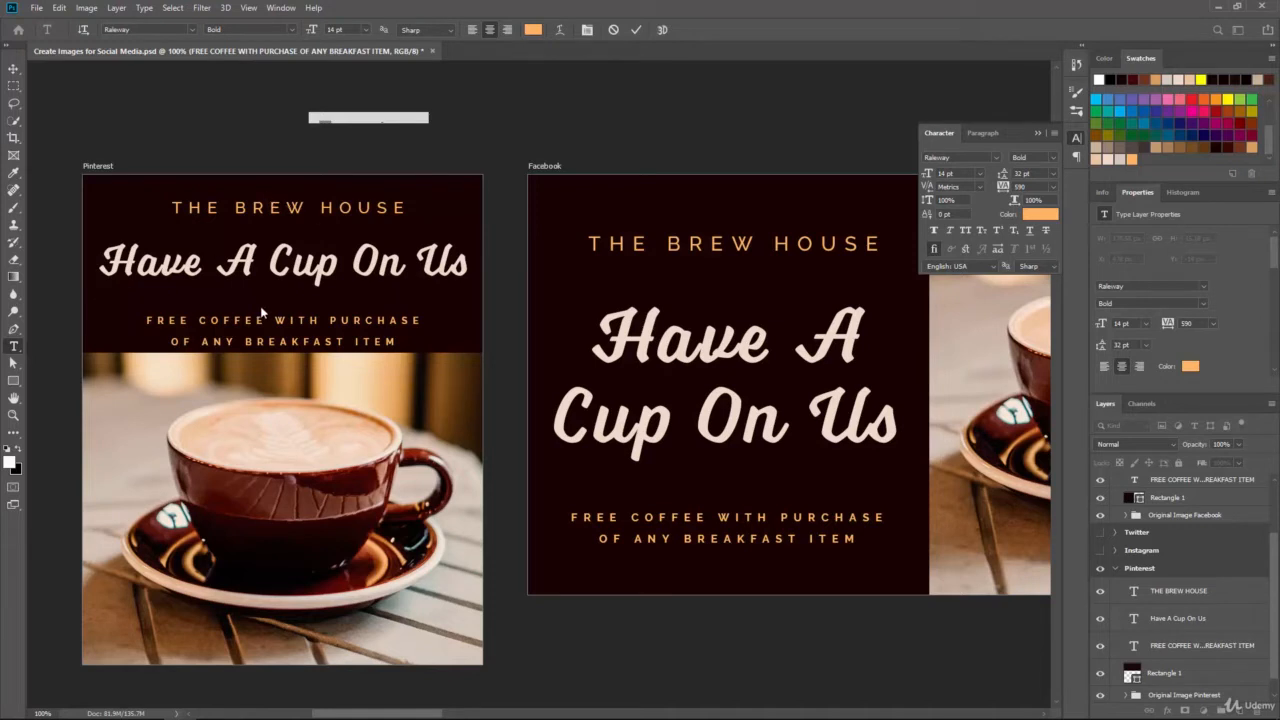
Delete the stray "Lorem Ipsum" text layer above the artboards
left_click(425, 318)
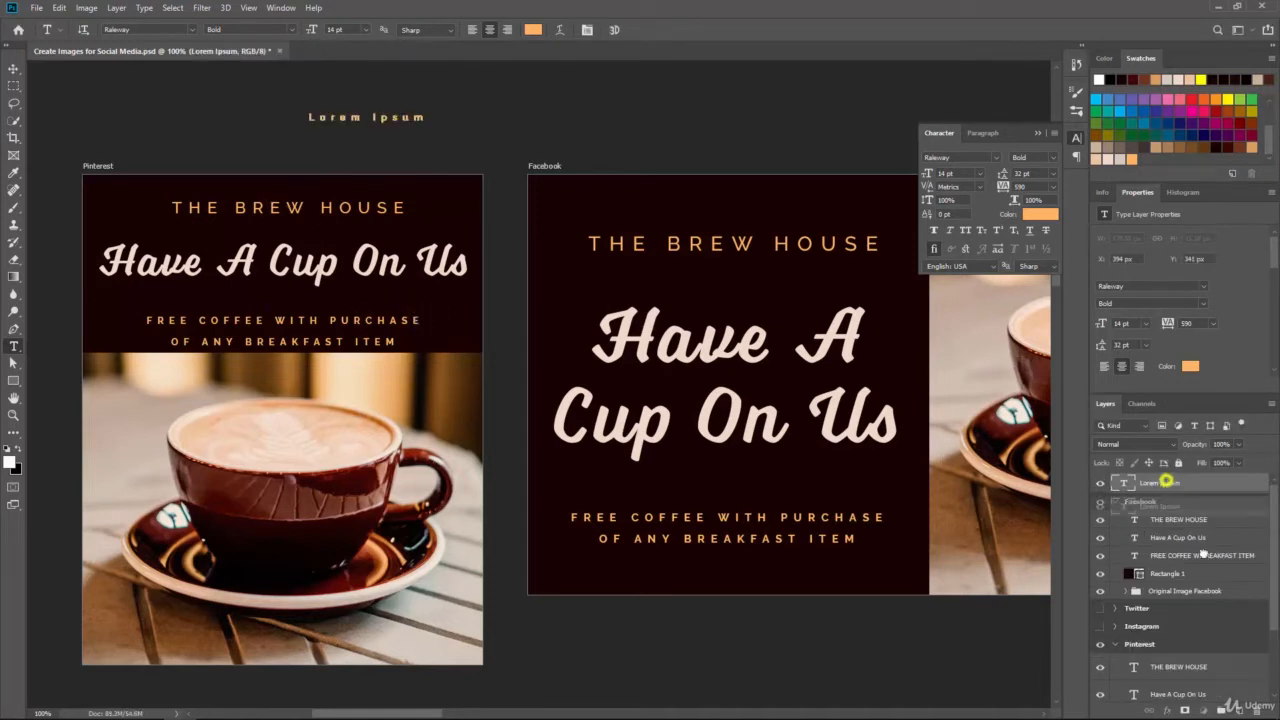
key("Delete")
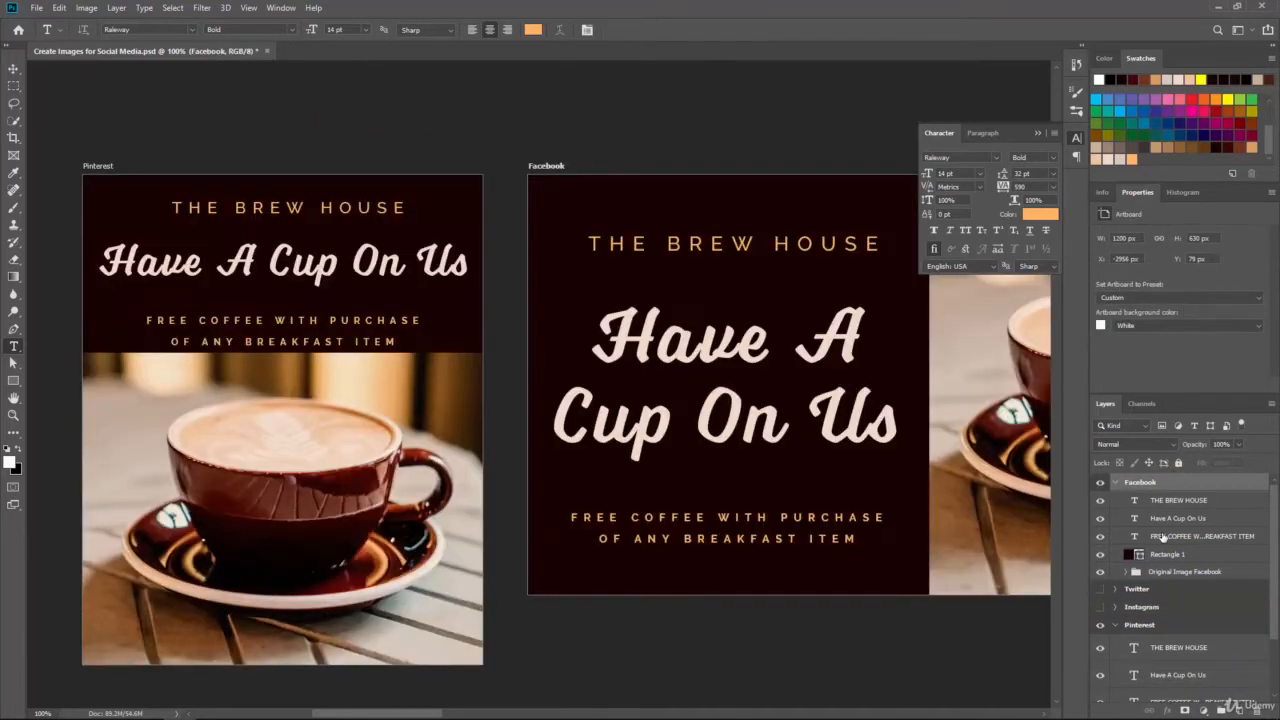
Try to join the two lines of the "FREE COFFEE WITH PURCHASE OF ANY BREAKFAST ITEM" text in the Pinterest artboard
scroll(1178, 545, "down", 2)
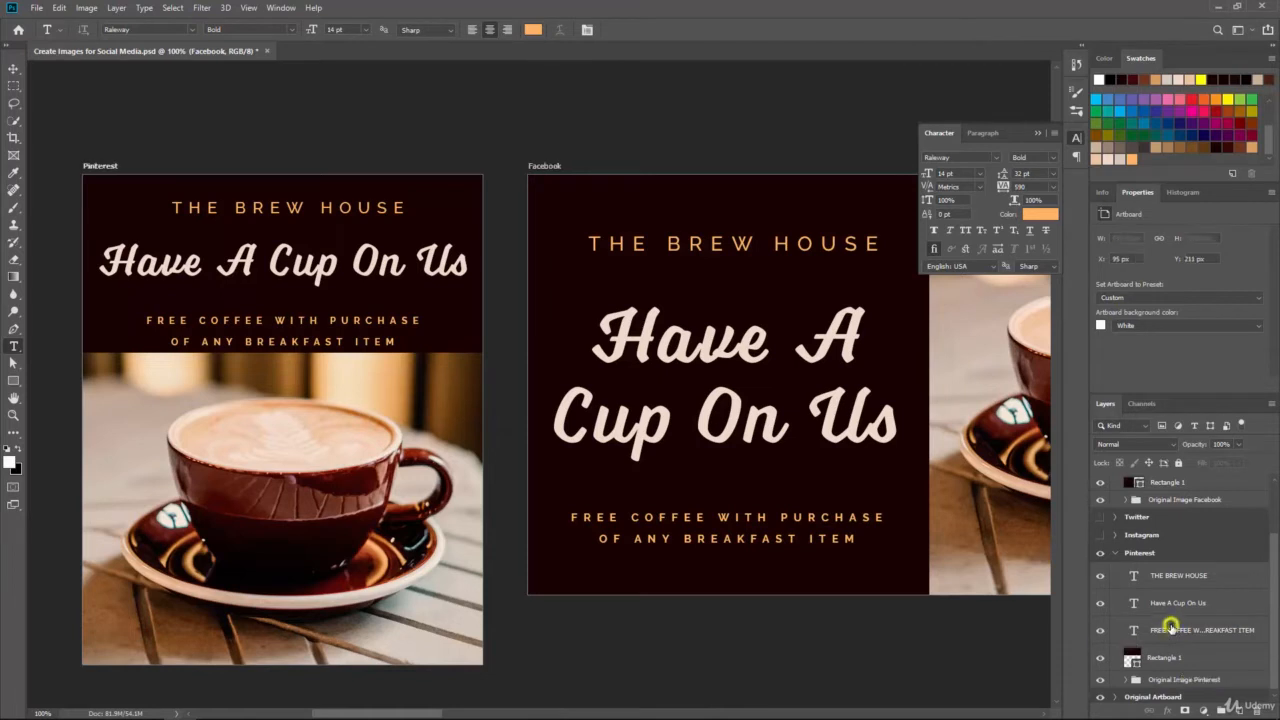
left_click(1170, 630)
left_click(418, 320)
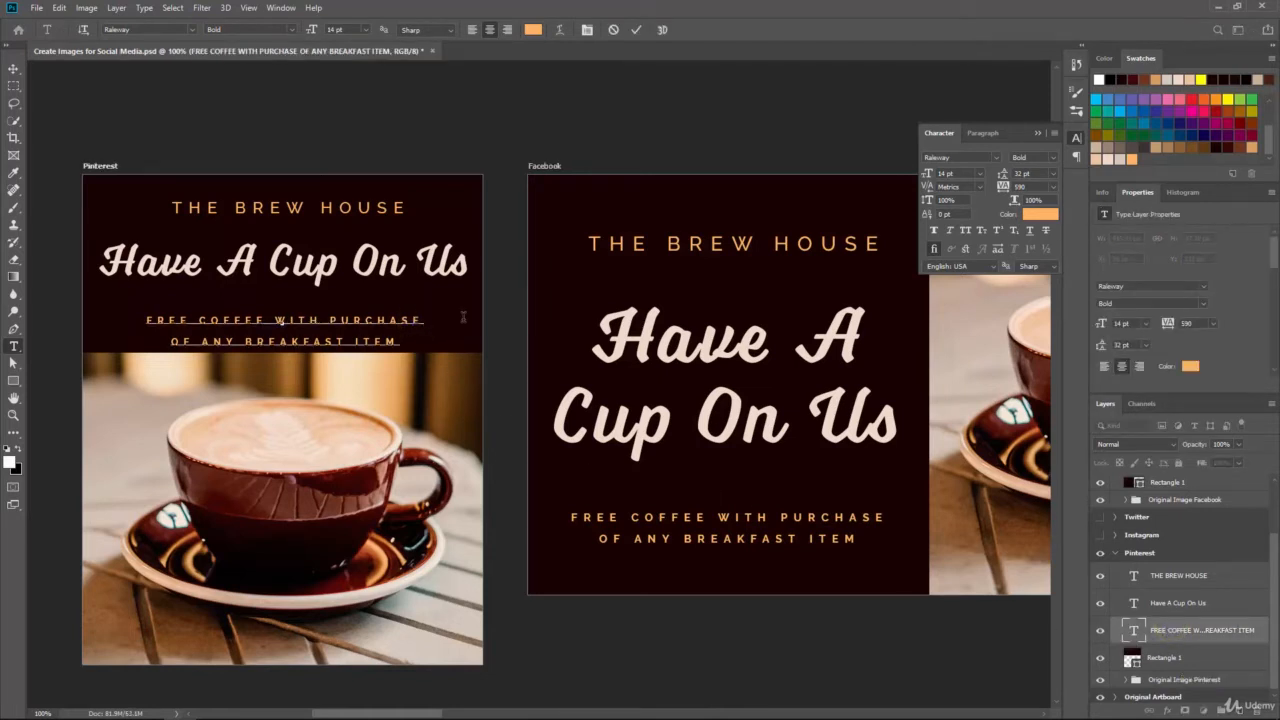
key("Delete")
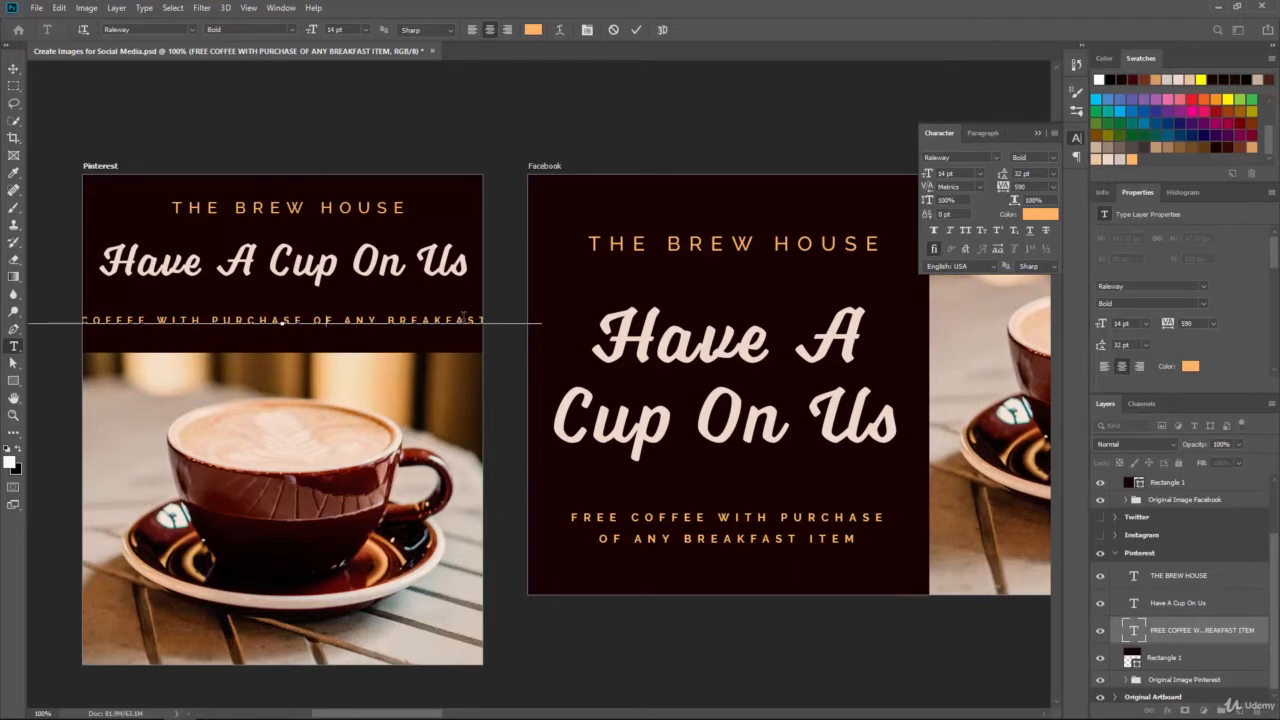
key("BackSpace")
key("ctrl")
key("ctrl+Return")
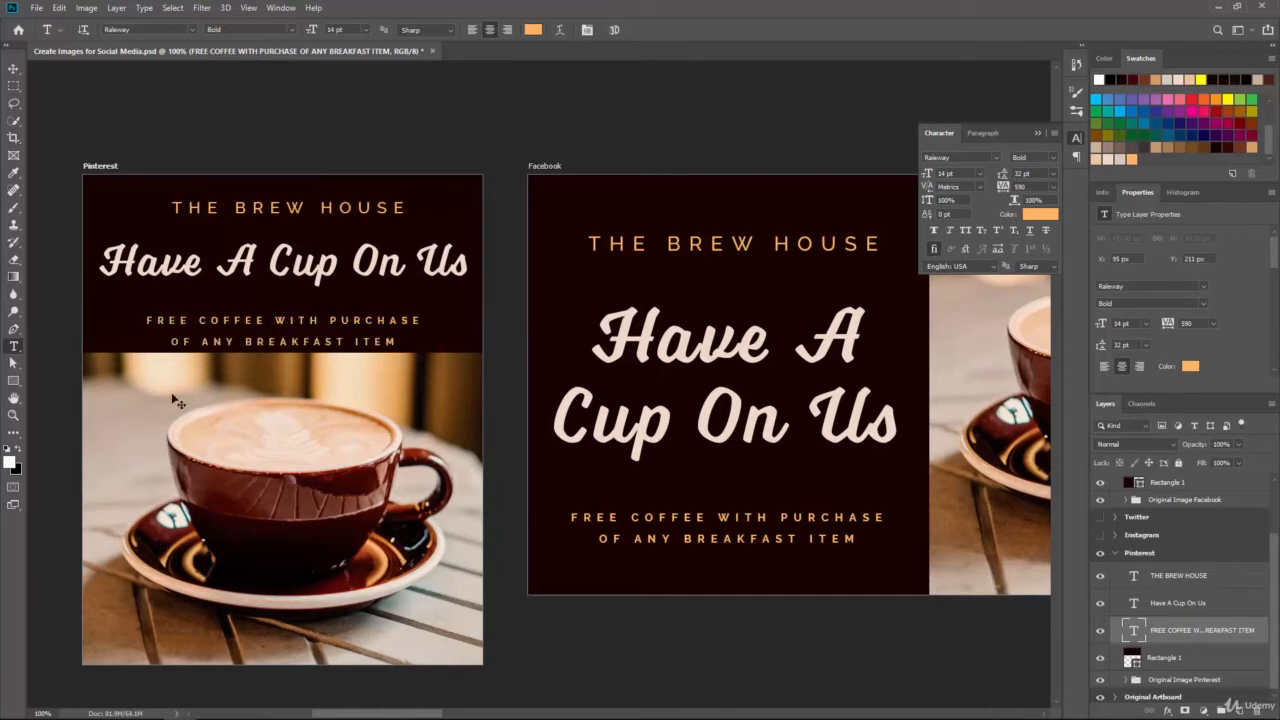
Move the free coffee text in the Pinterest artboard up slightly, to about Y 200 px within the dark rectangle
left_click(13, 68)
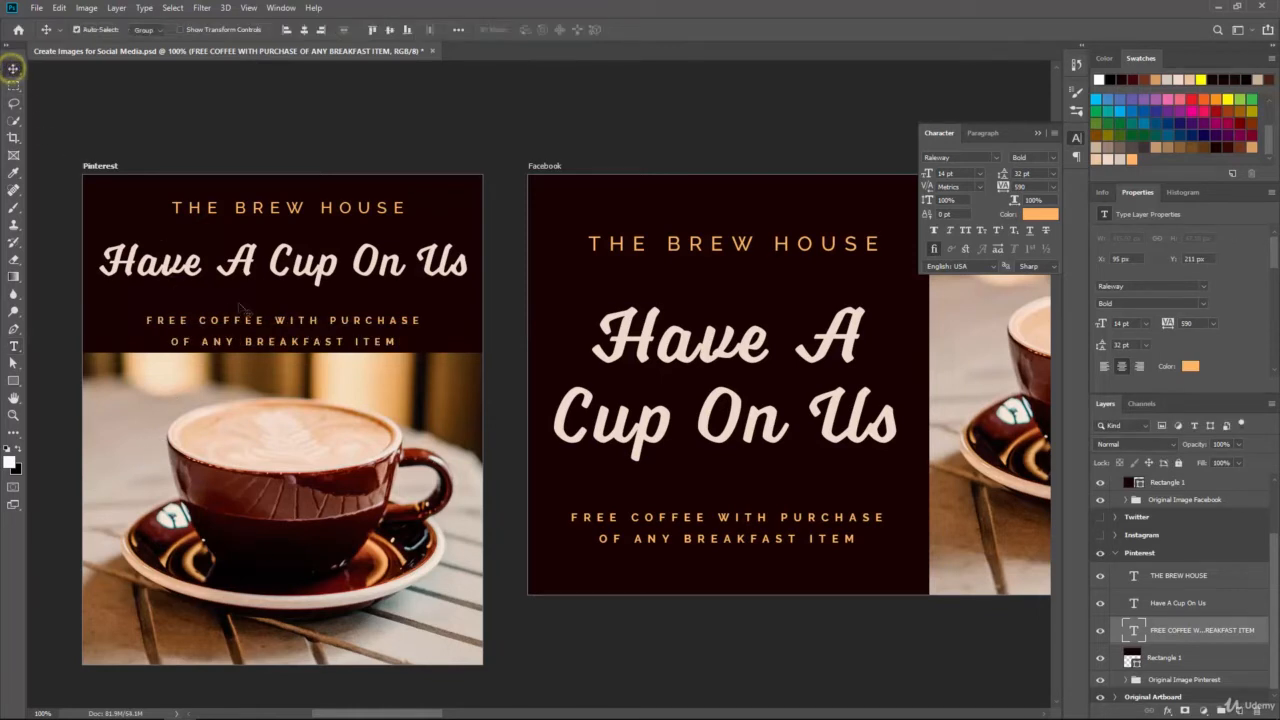
left_click_drag(250, 326, 250, 316)
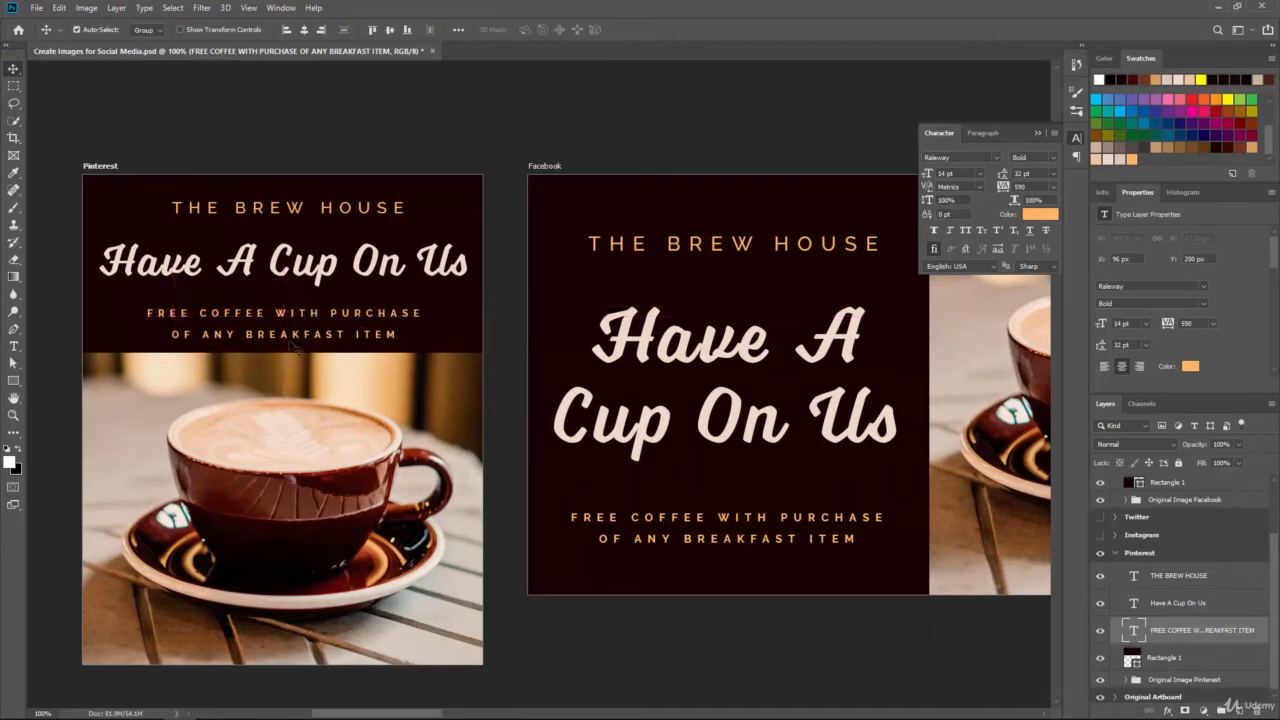
Move the "Have A Cup On Us" text in the Pinterest artboard down slightly, to about Y 96 px
left_click(14, 346)
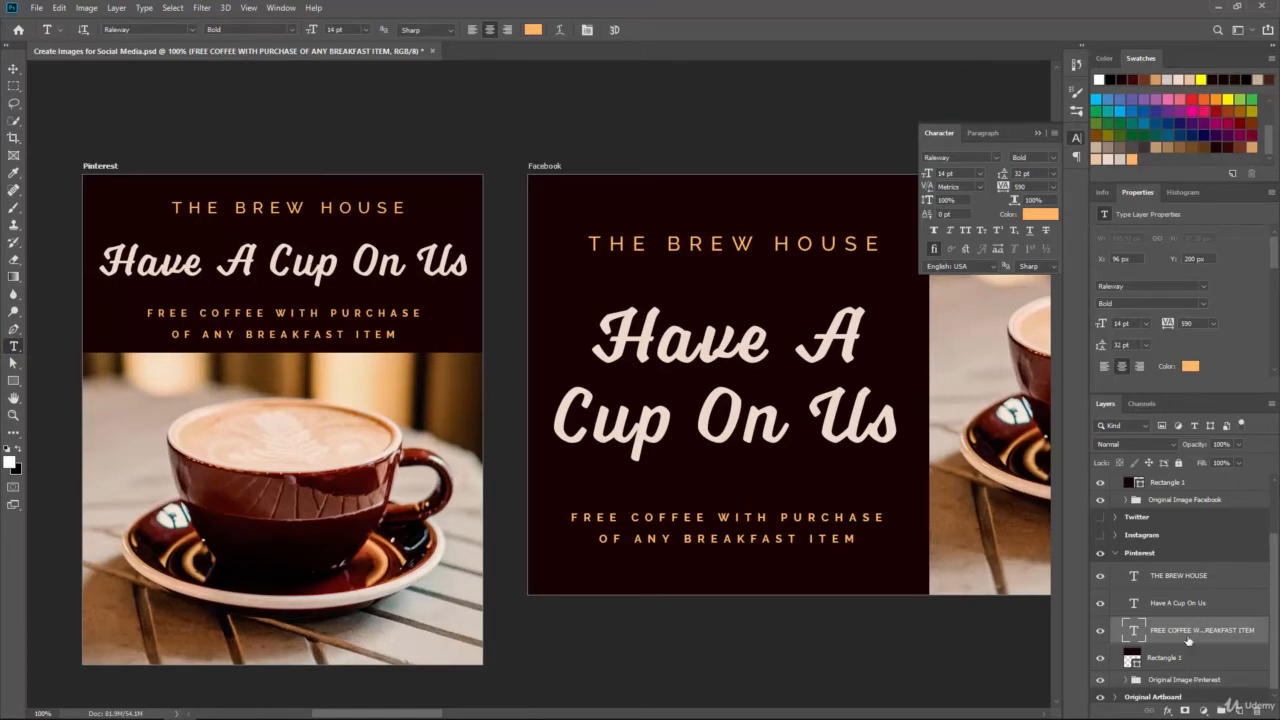
left_click(1185, 603)
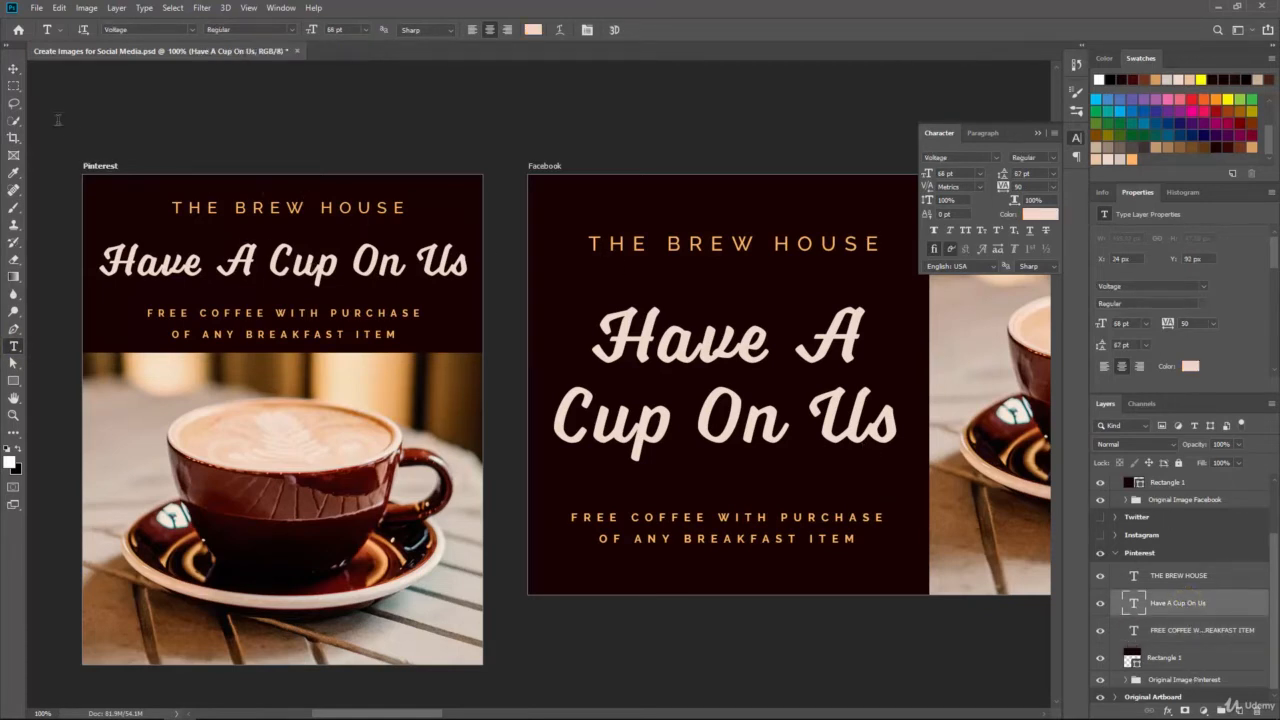
left_click(14, 68)
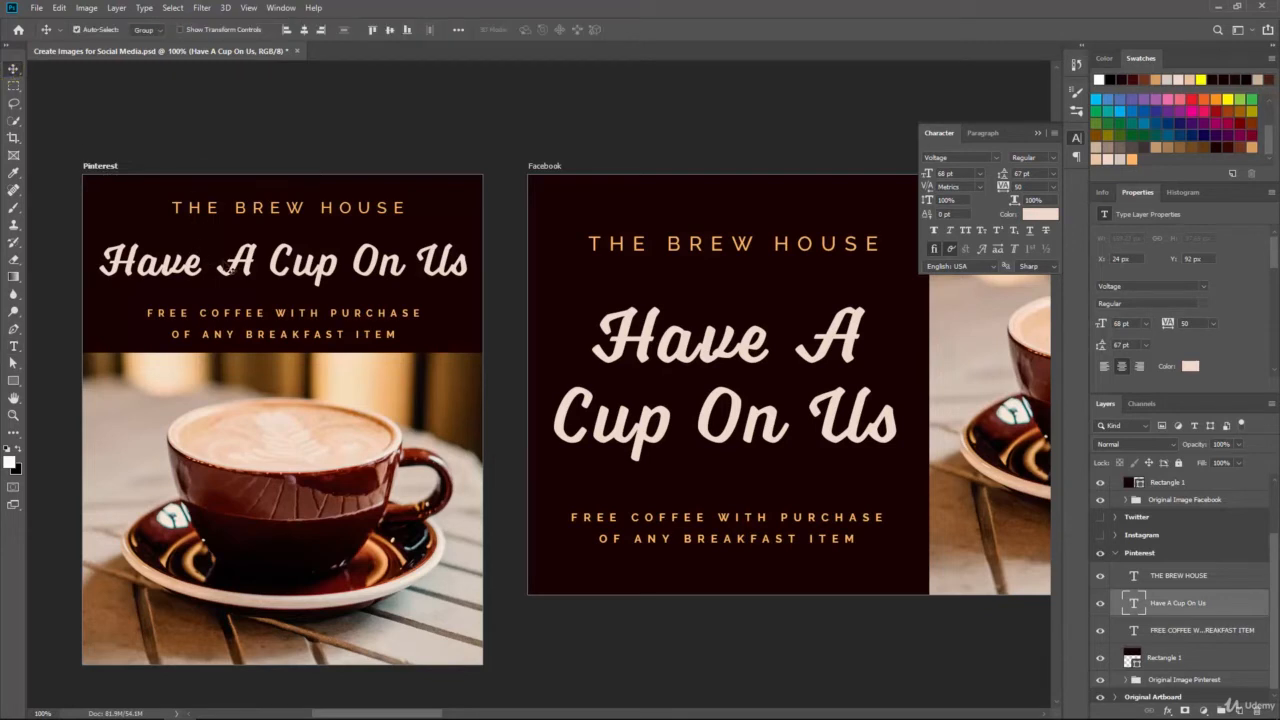
left_click_drag(245, 262, 258, 250)
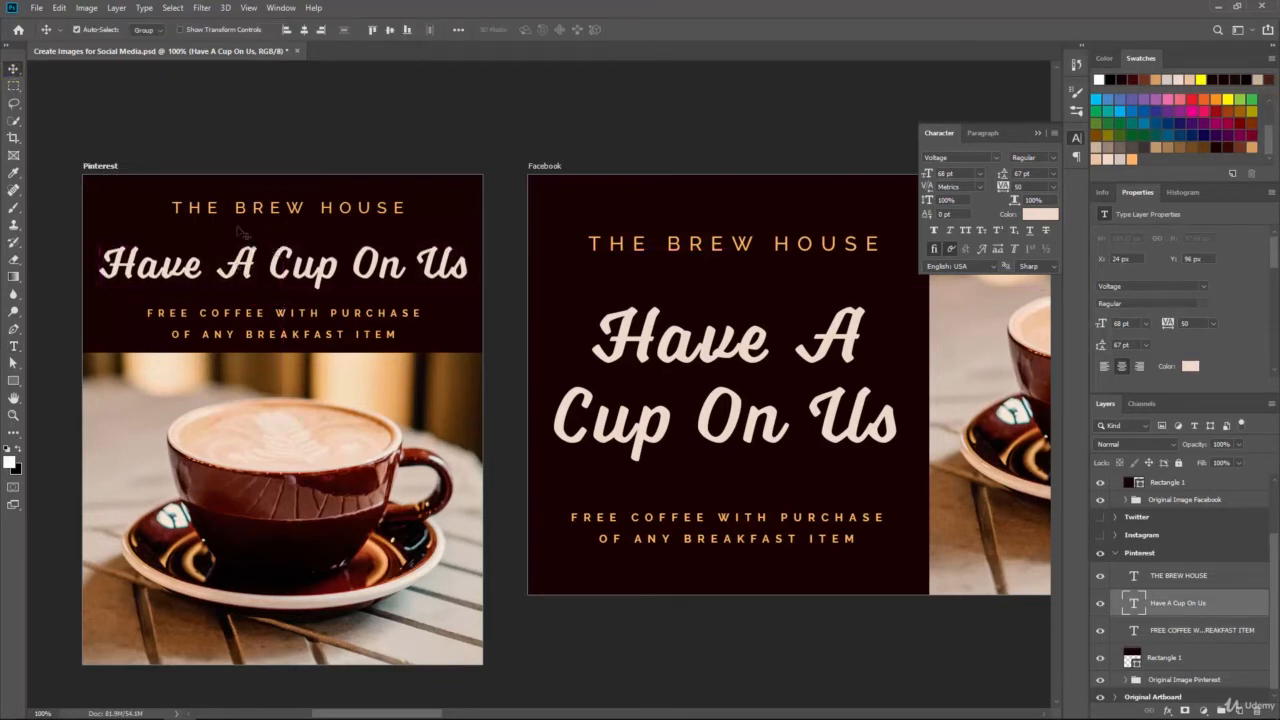
Shift the Pinterest "THE BREW HOUSE" text down slightly to about Y 38 px, and nudge "Have A Cup On Us" up to Y 94 px
left_click(293, 208)
left_click_drag(293, 208, 295, 210)
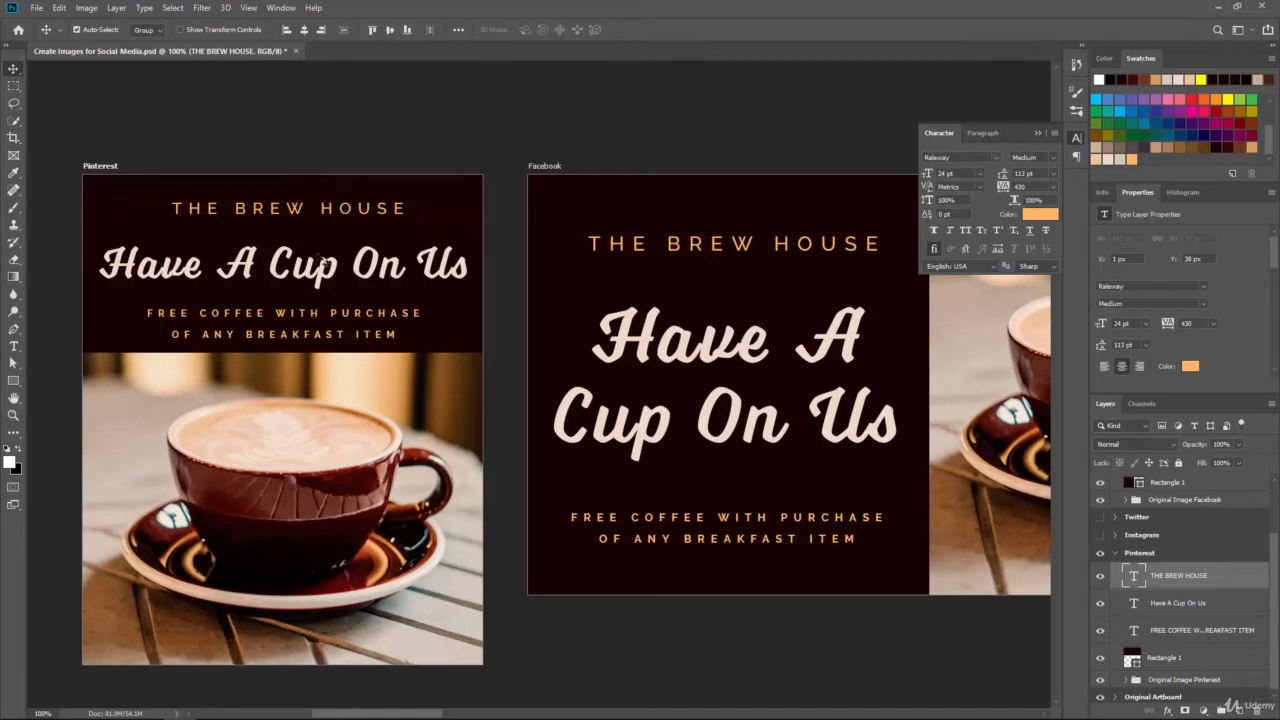
left_click(282, 258)
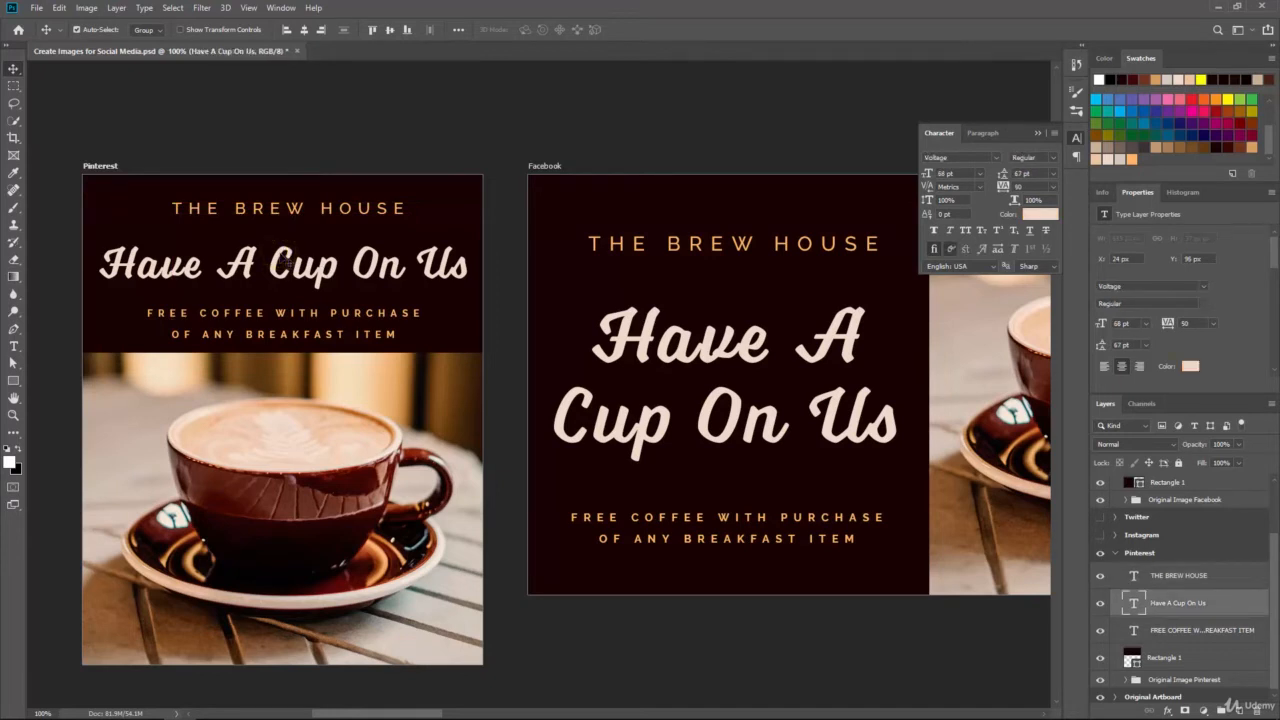
key("Up")
key("Up")
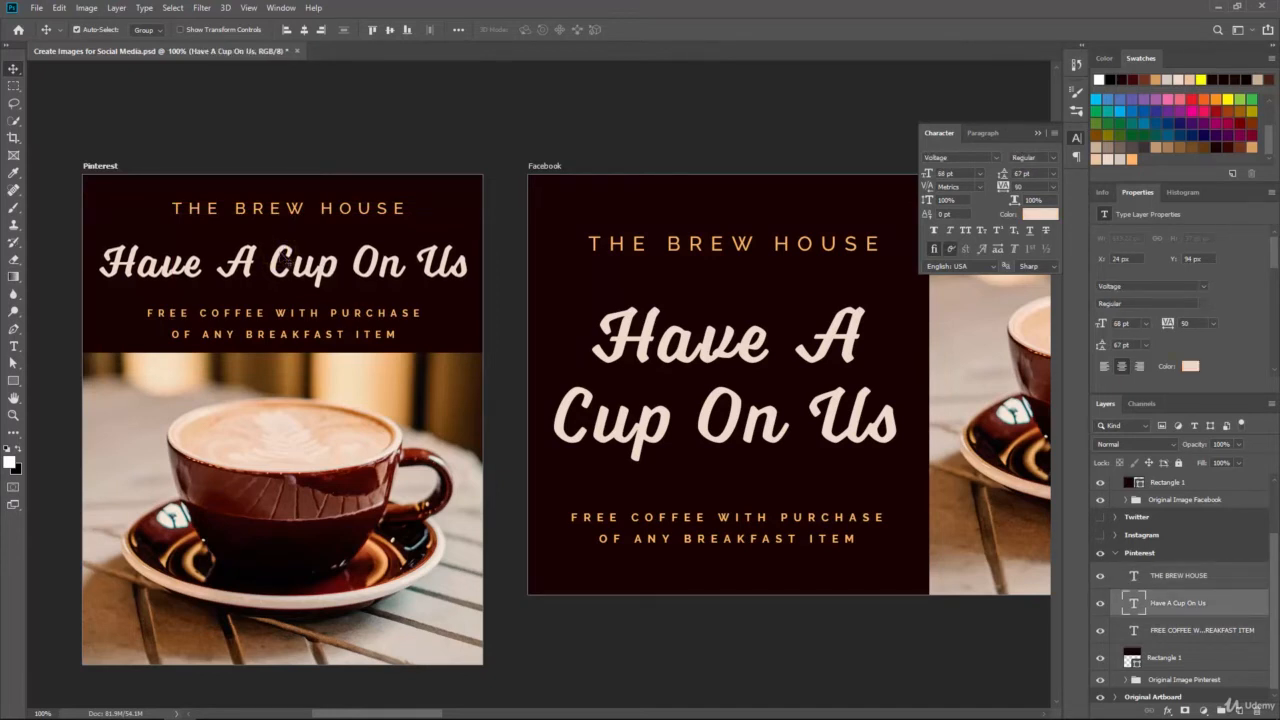
Hide the Facebook artboard to examine the Pinterest design on its own
key("ctrl+minus")
key("ctrl+minus")
key("ctrl+minus")
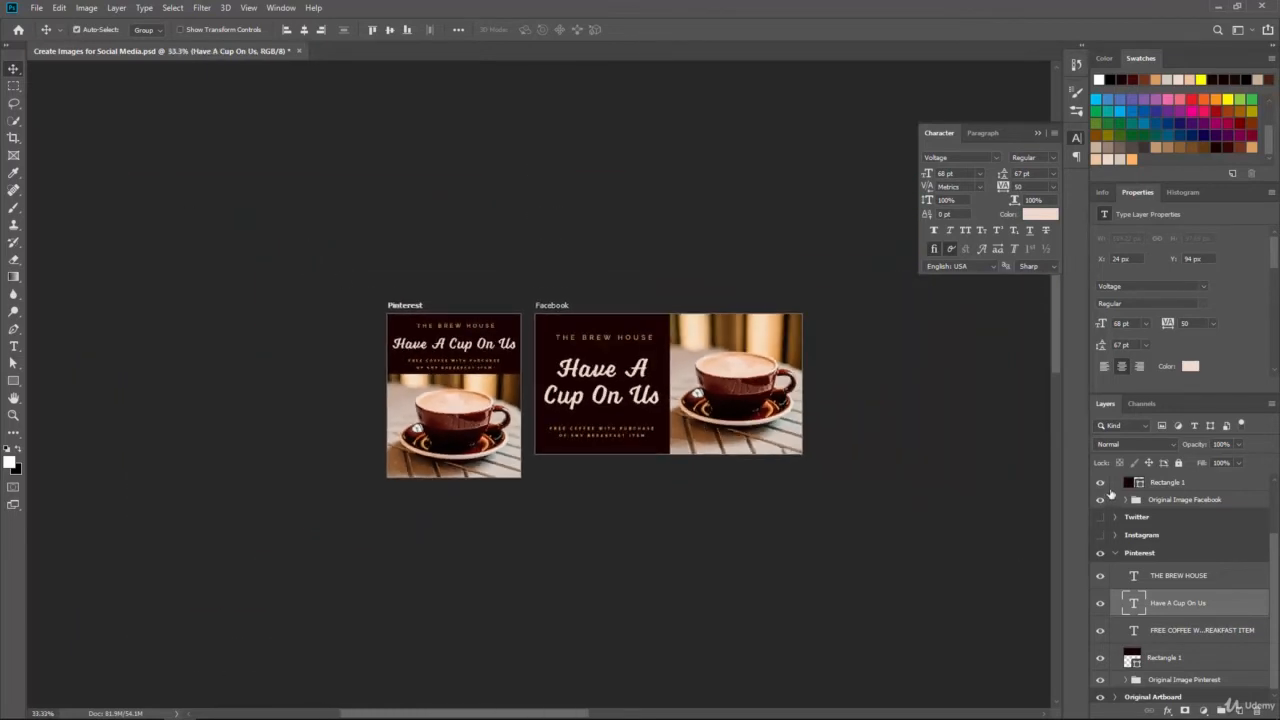
scroll(1109, 494, "up", 3)
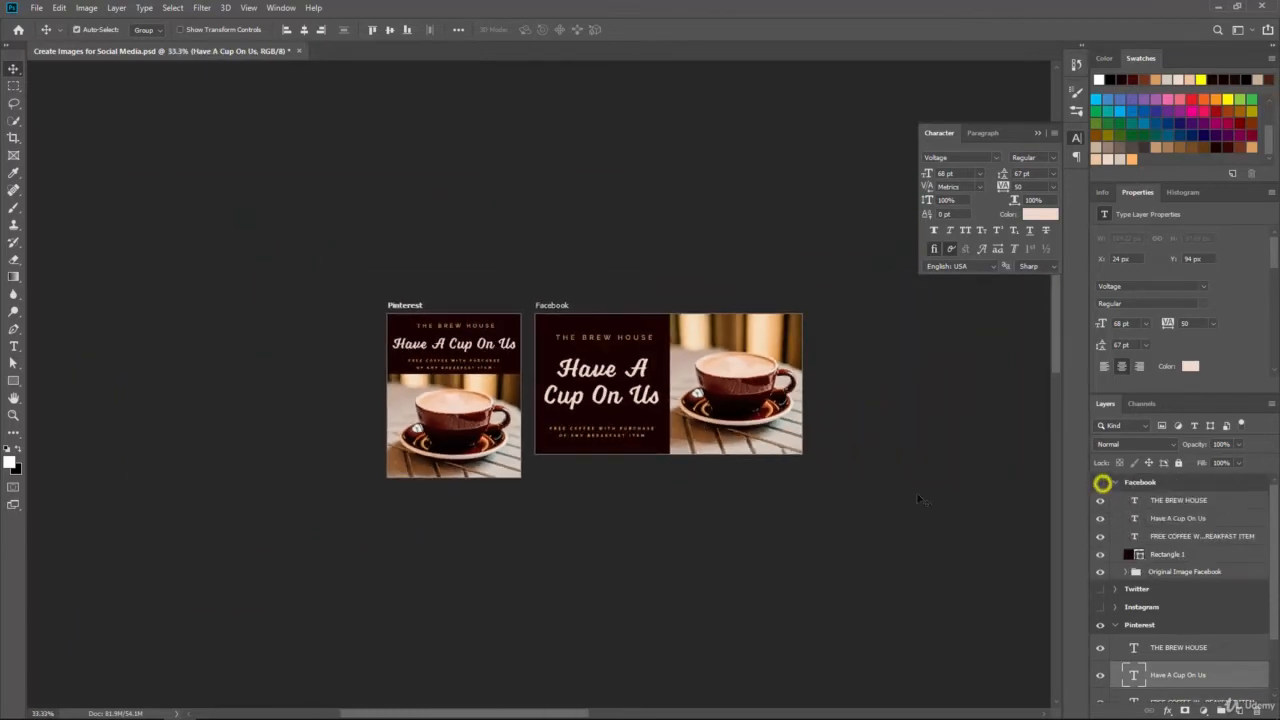
left_click(1102, 483)
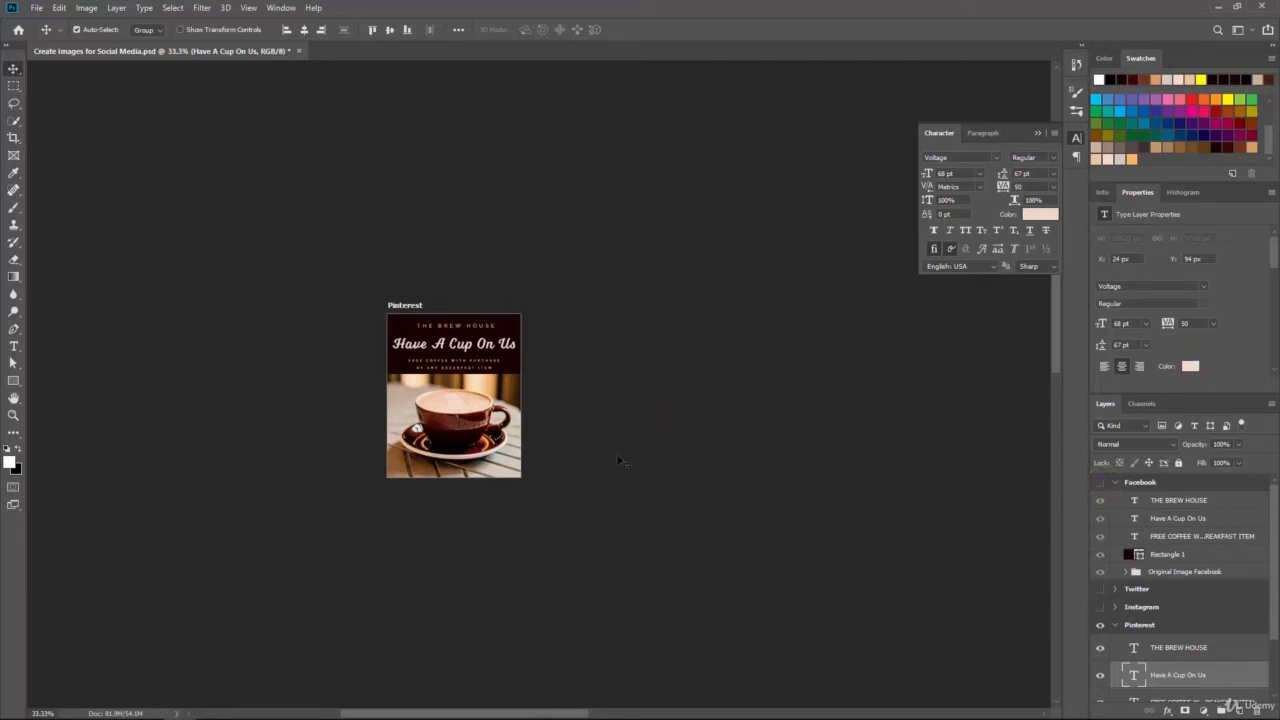
key("ctrl+plus")
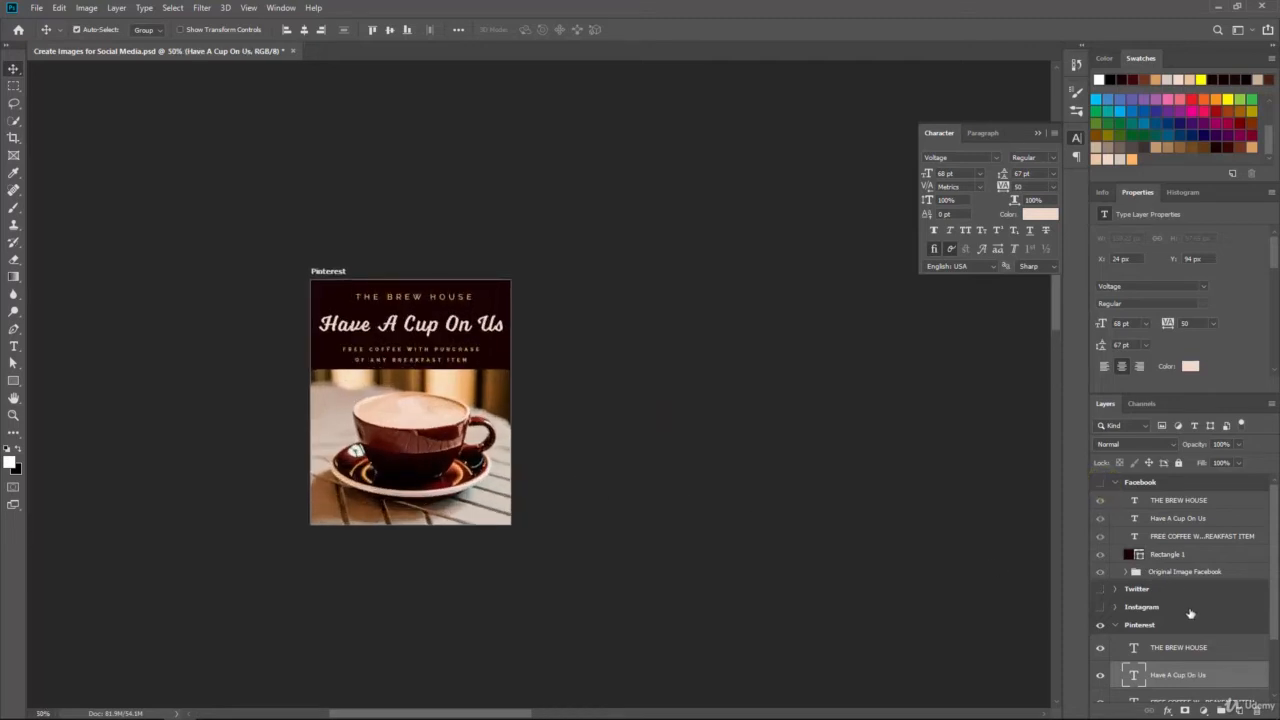
Nudge the Pinterest text layers up: free coffee text to Y 198 px, "Have A Cup On Us" to 90 px, "THE BREW HOUSE" to 34 px
scroll(1190, 613, "down", 2)
left_click(1177, 630)
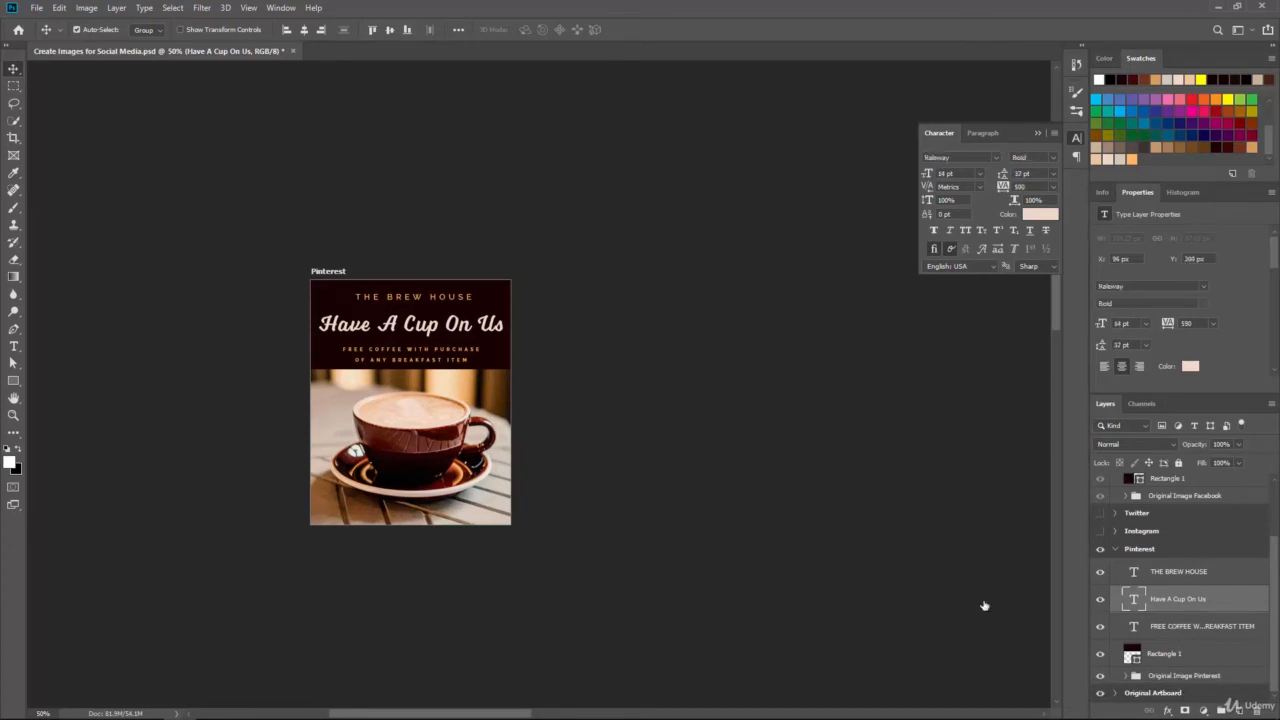
key("Up")
key("Up")
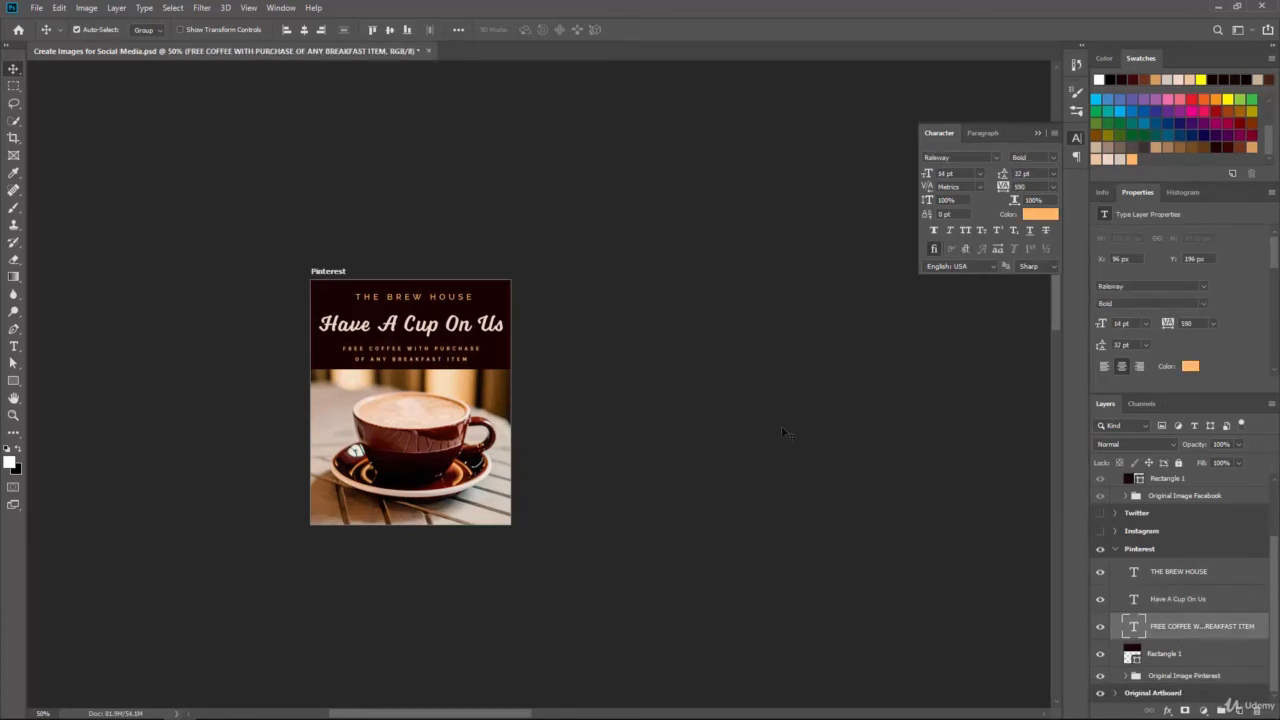
left_click(1175, 602)
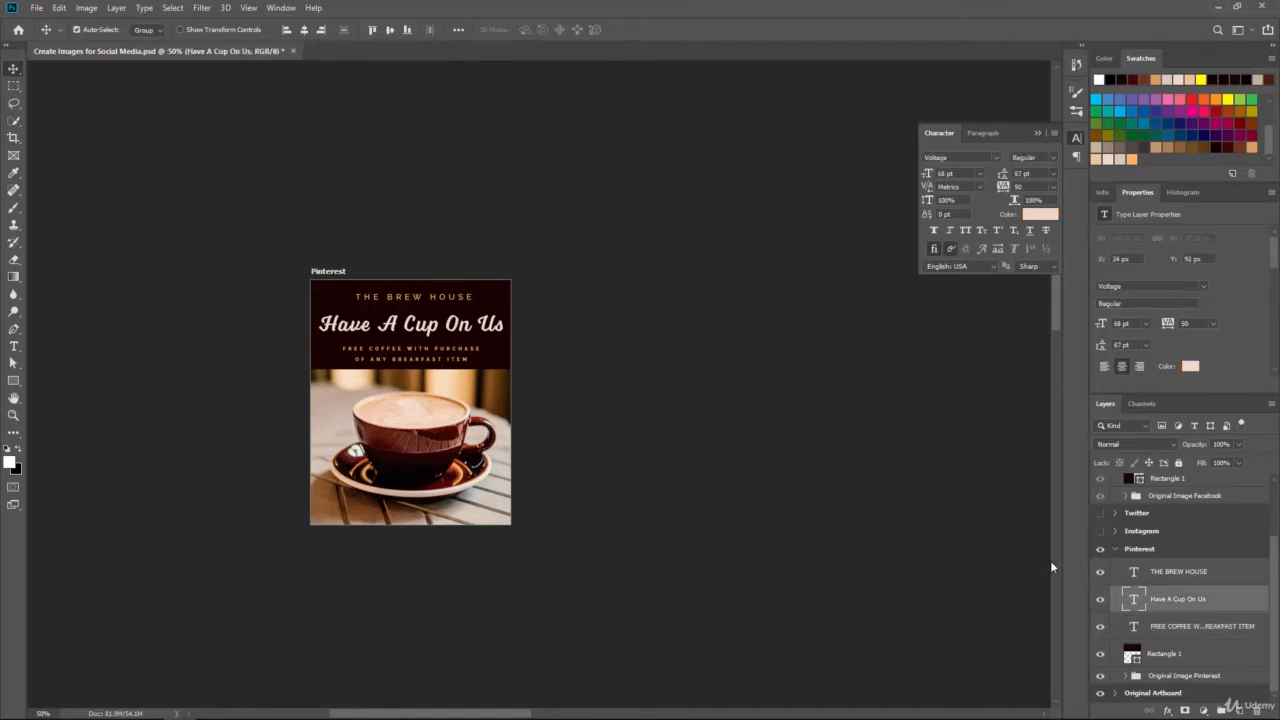
key("Up")
key("Up")
left_click(1163, 571)
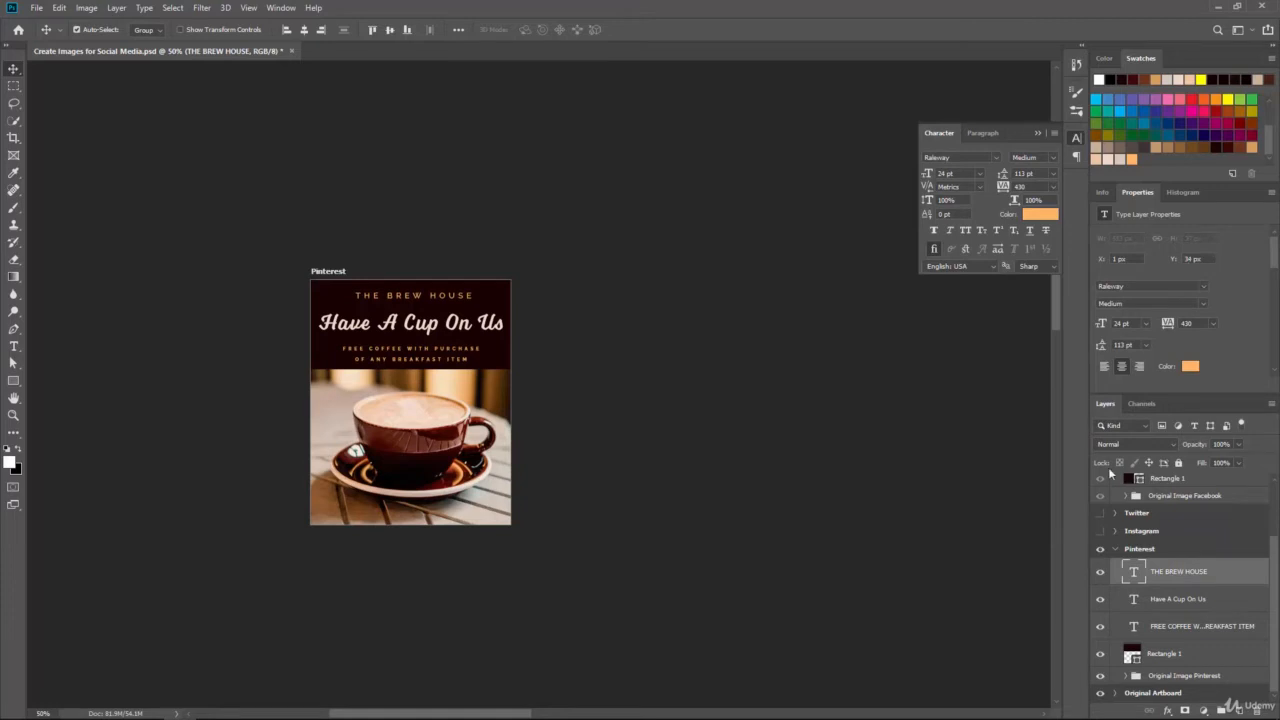
Show the Facebook artboard again and shift the Pinterest "Have A Cup On Us" text left to X 22 px
scroll(1224, 527, "up", 3)
left_click(1100, 482)
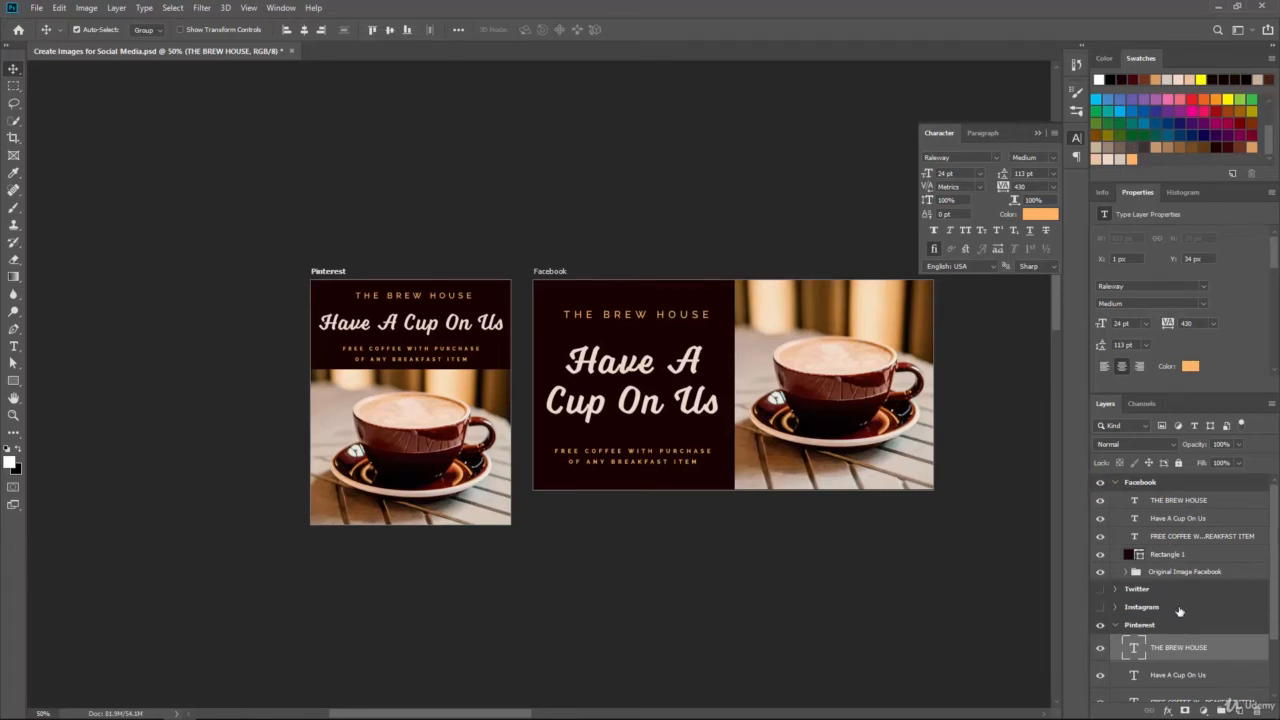
scroll(1180, 612, "down", 2)
left_click(1164, 606)
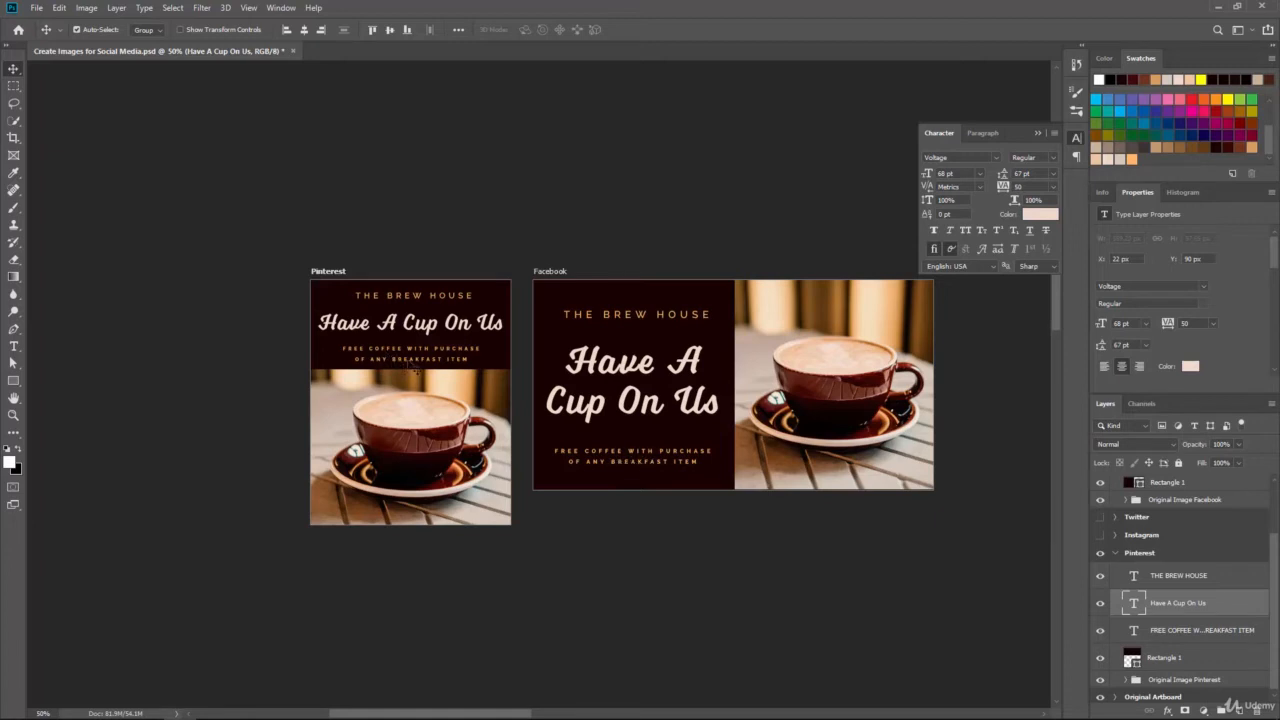
key("ctrl+plus")
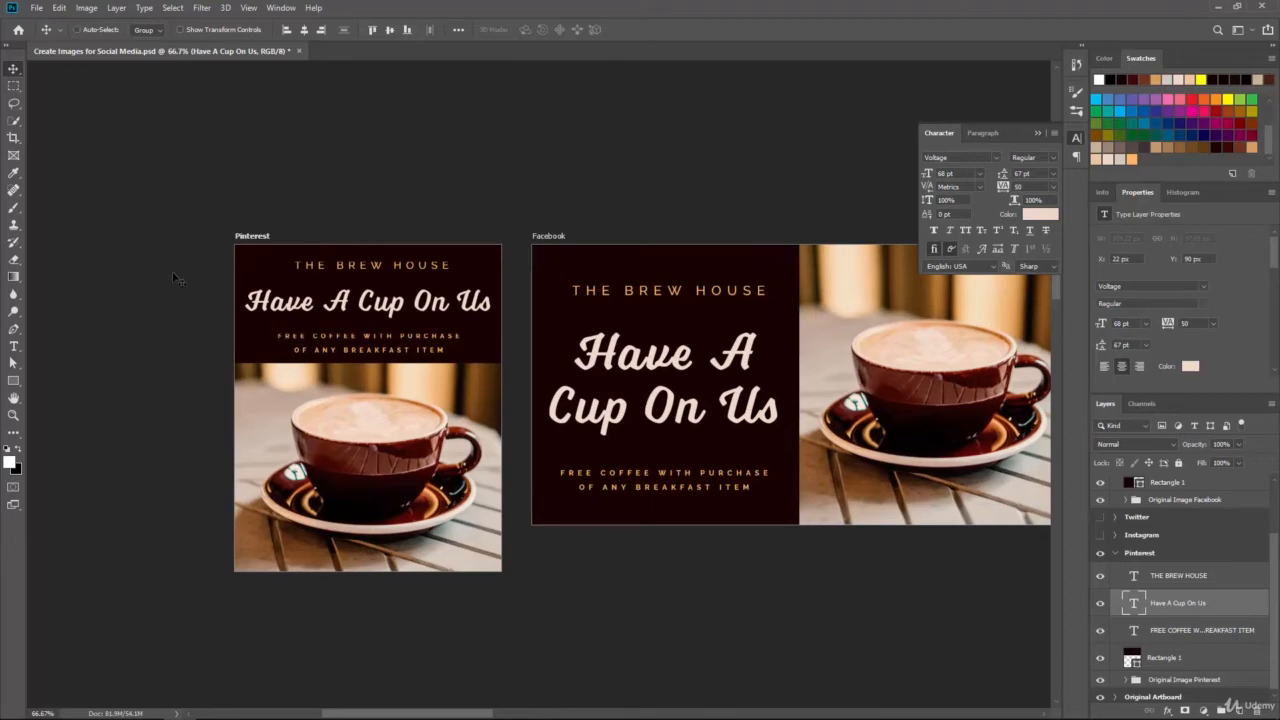
key("ctrl+plus")
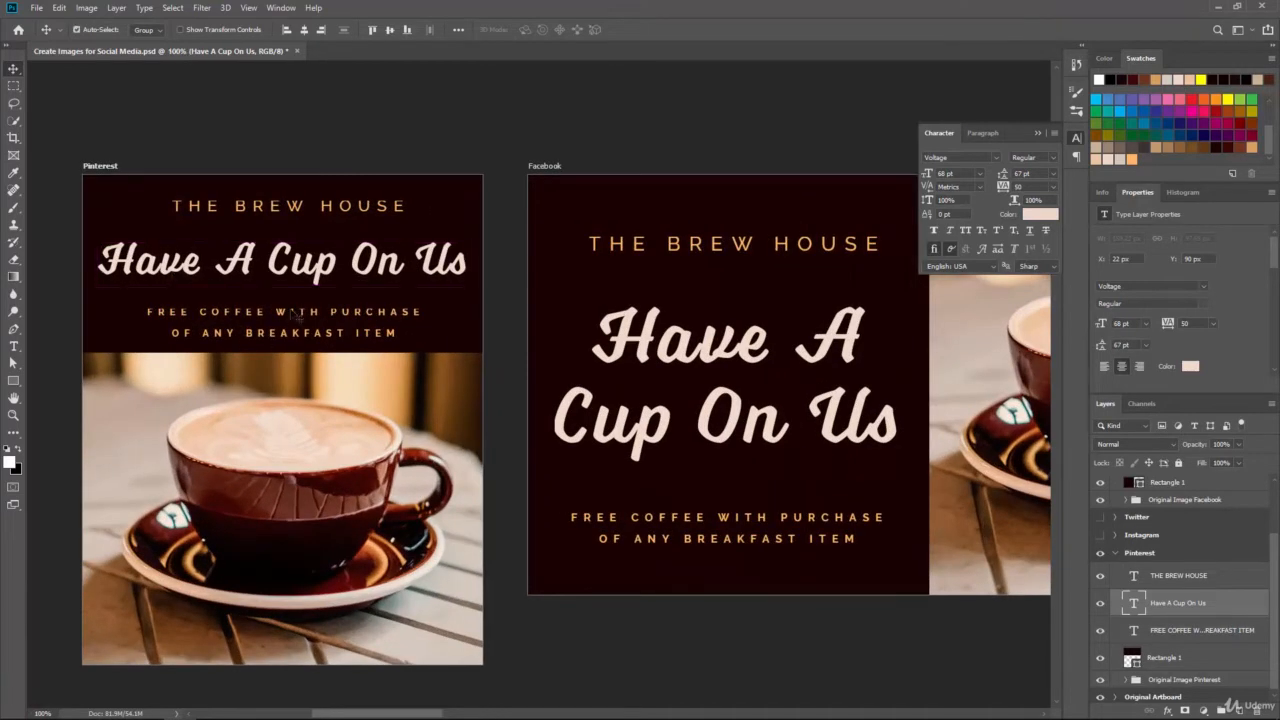
Try a lower position for the free coffee text in the Pinterest artboard, and return it to Y 198 px
left_click(296, 314)
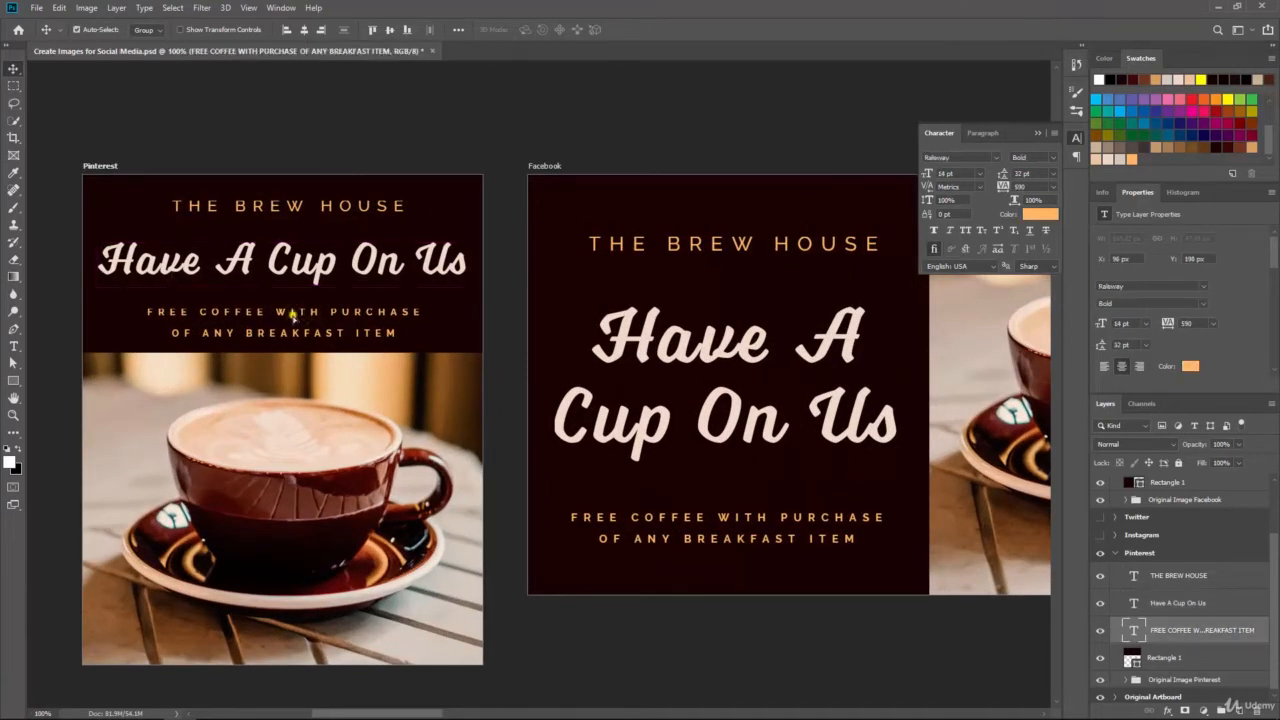
key("Down")
key("Down")
key("Down")
key("Down")
key("Down")
key("Down")
key("Down")
key("Up")
key("Up")
key("Up")
key("Up")
key("Up")
key("Up")
key("Up")
Set the leading of the free coffee text in the Facebook artboard to 36 pt after trying 34 pt
scroll(1134, 543, "up", 1)
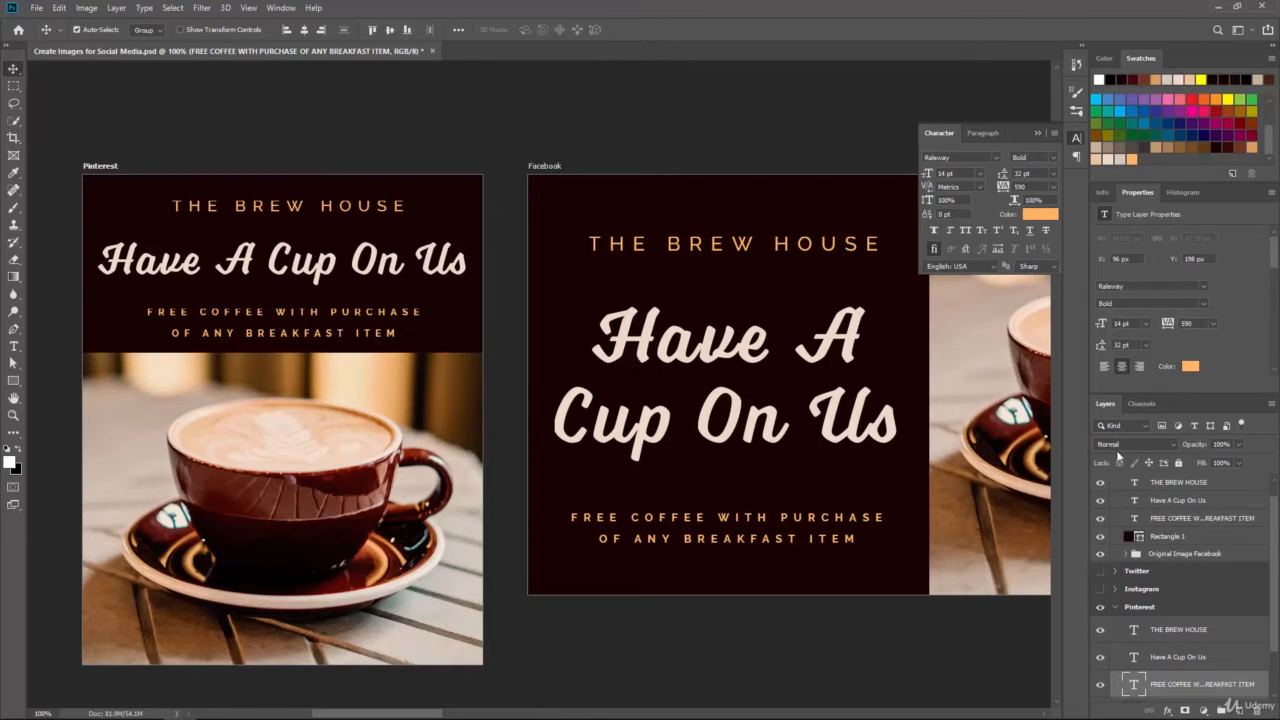
left_click(1195, 519)
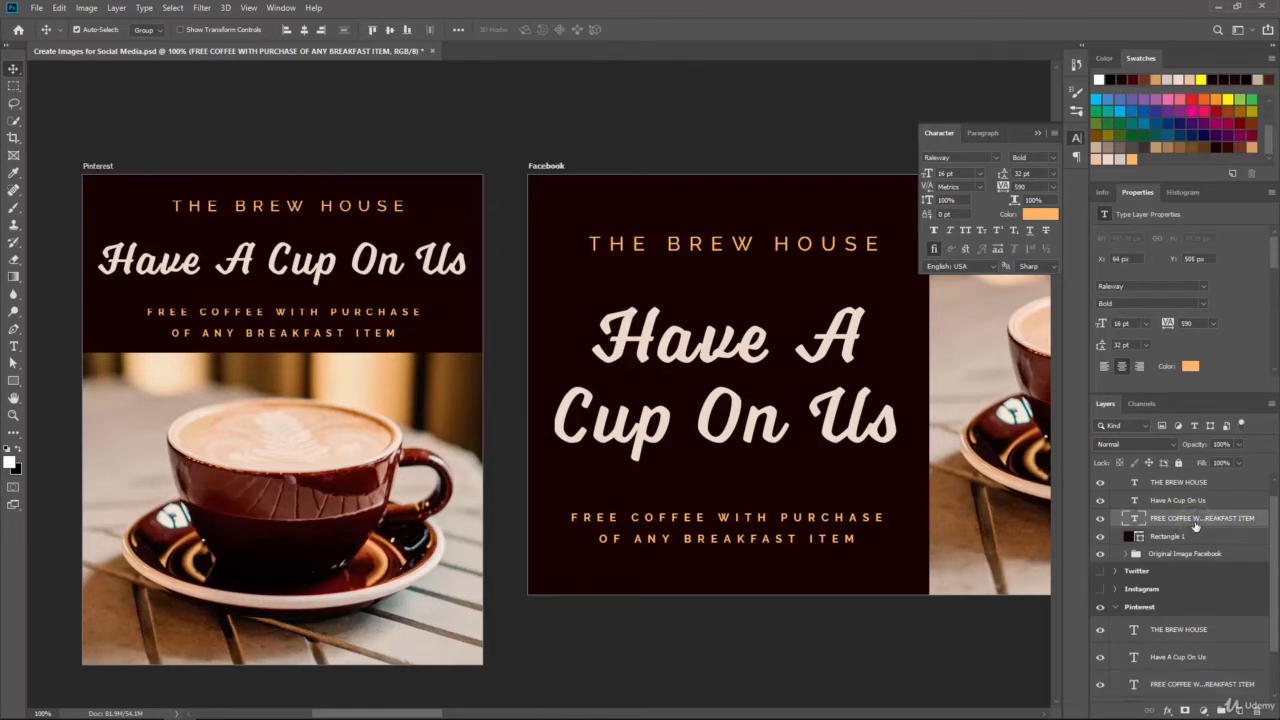
scroll(1235, 510, "up", 1)
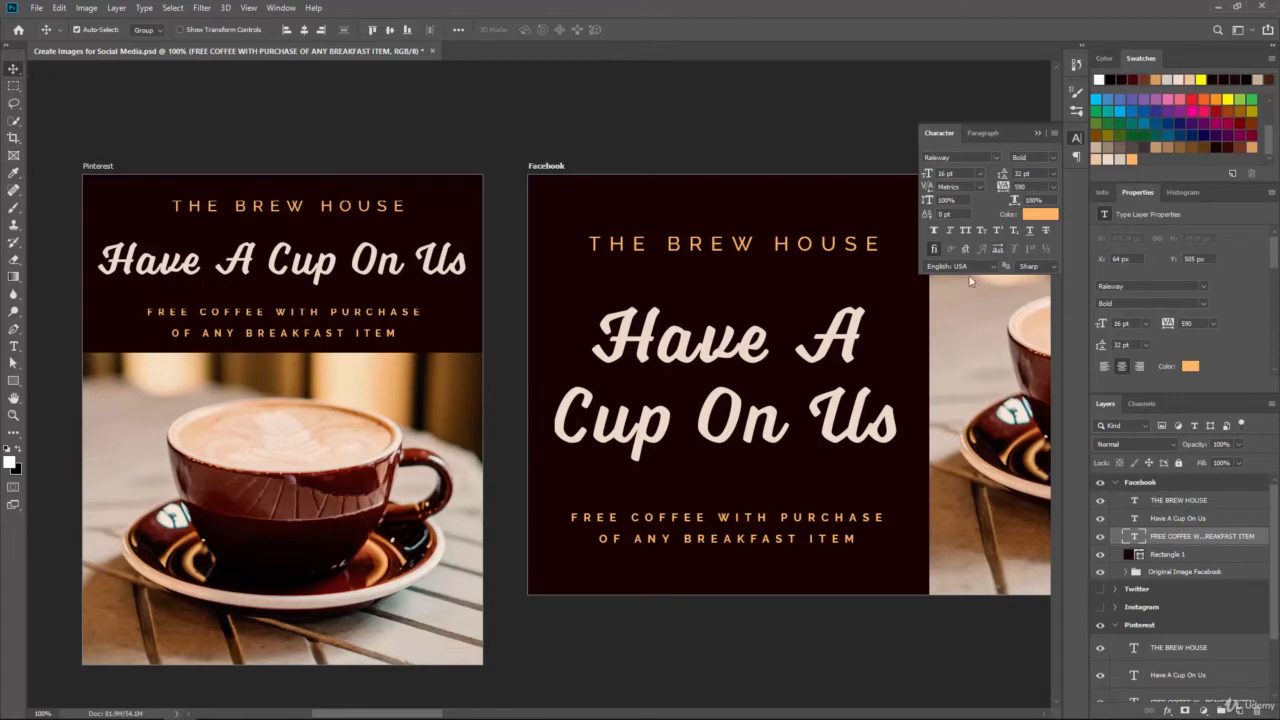
left_click(12, 348)
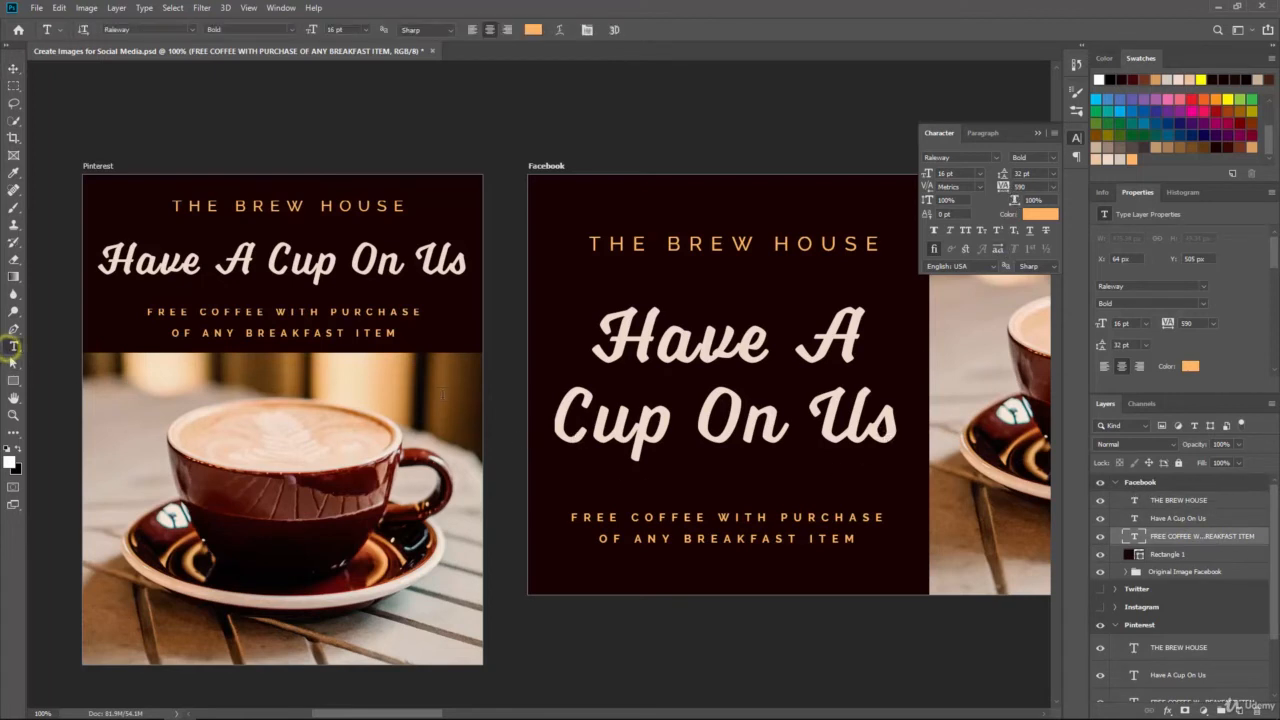
left_click(778, 538)
key("ctrl+a")
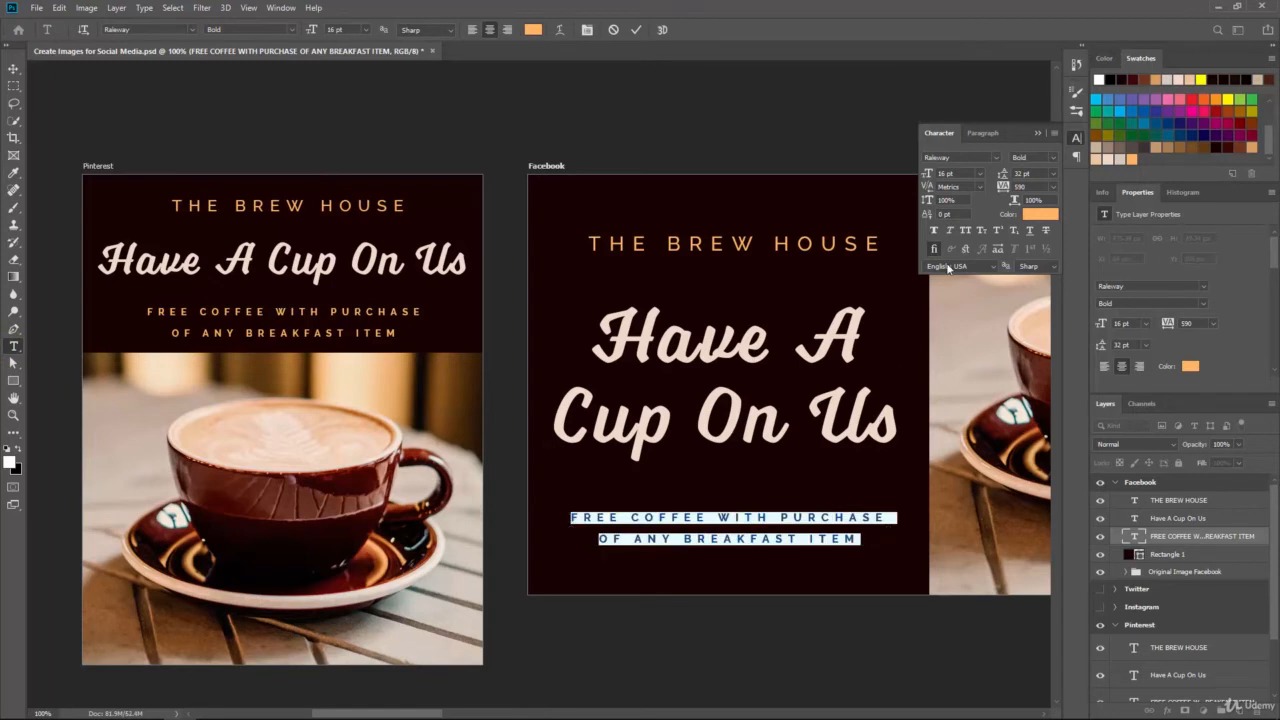
left_click(1020, 174)
type("34")
key("Return")
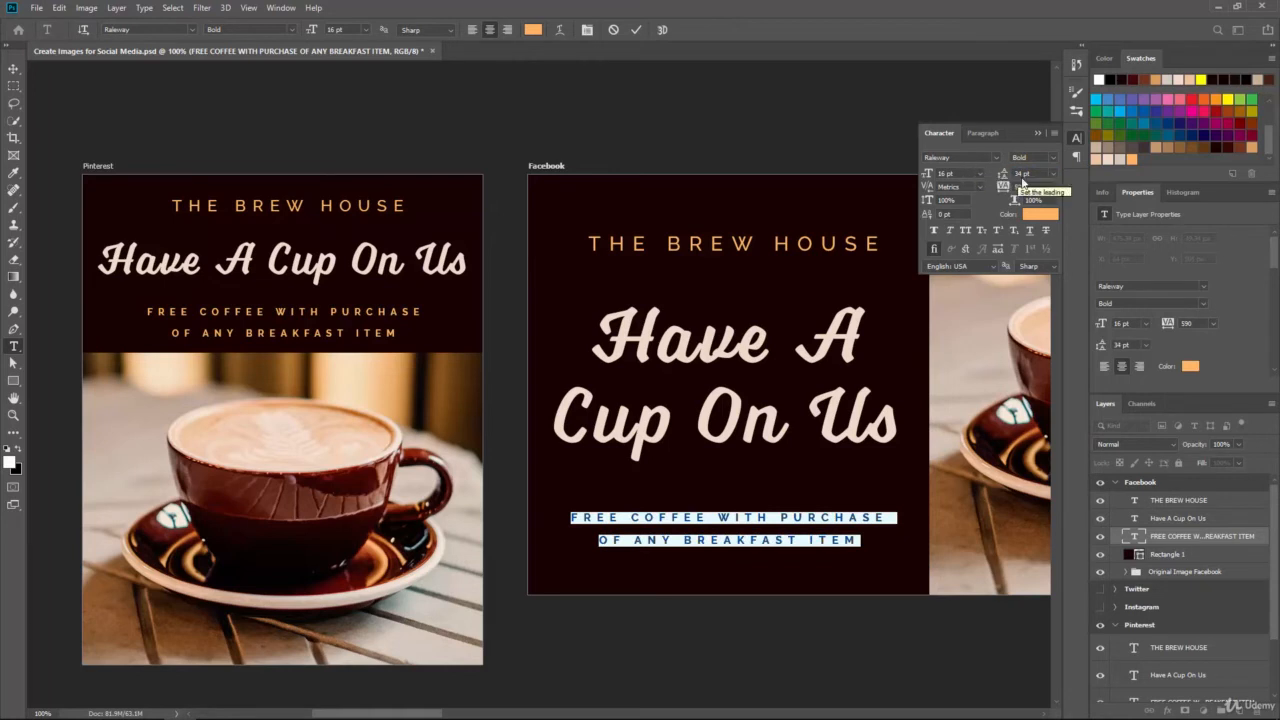
left_click(1021, 177)
double_click(1020, 173)
type("36")
key("Return")
left_click(14, 68)
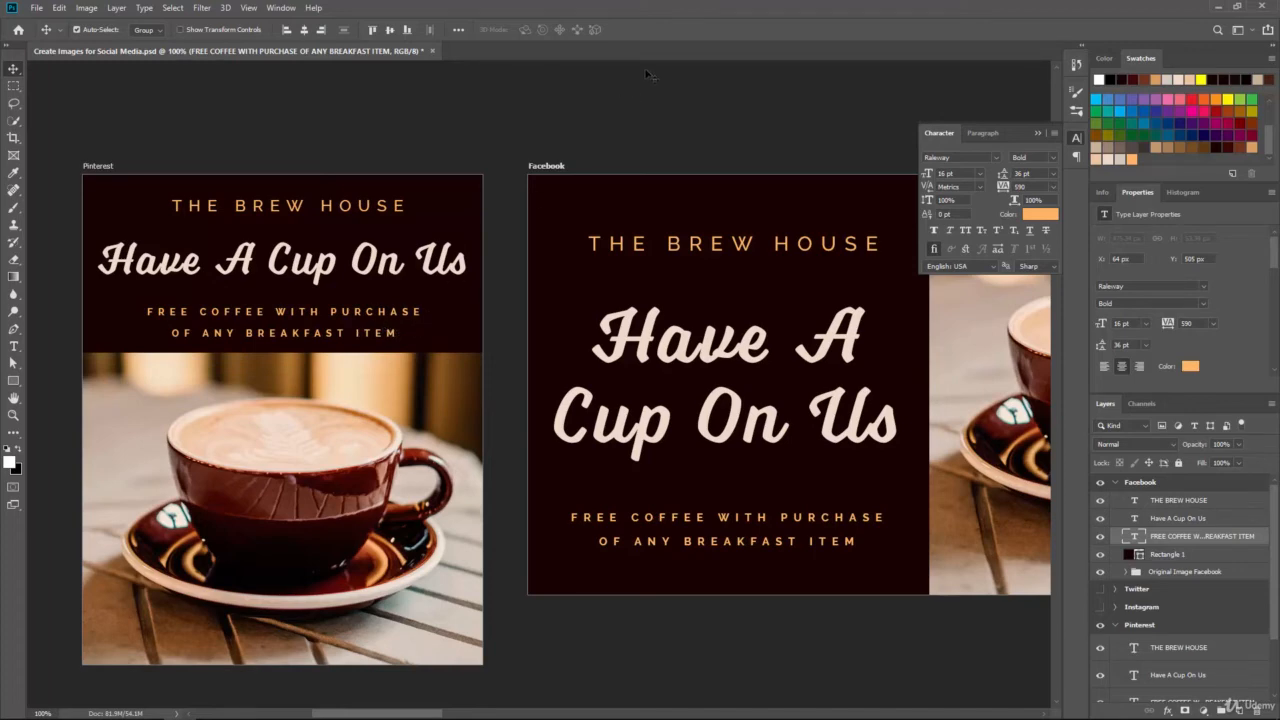
Collapse the Character settings and save the document
key("ctrl+minus")
left_click(1038, 132)
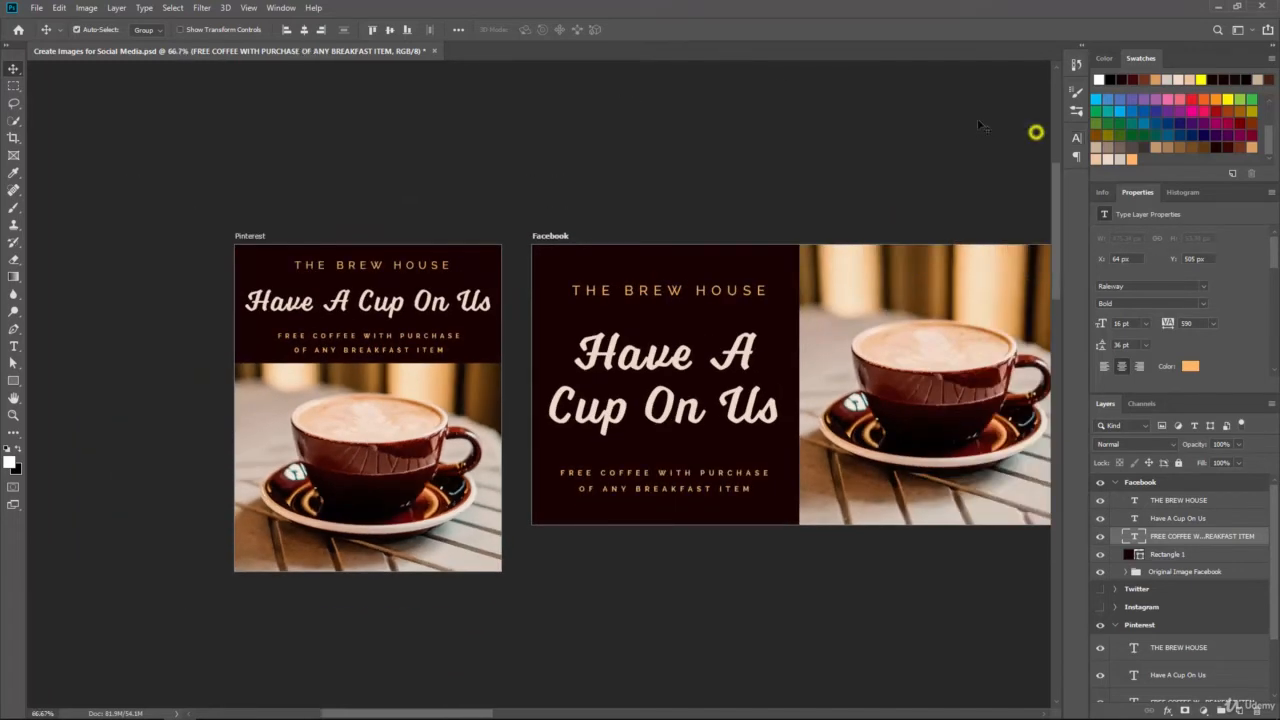
key("ctrl+s")
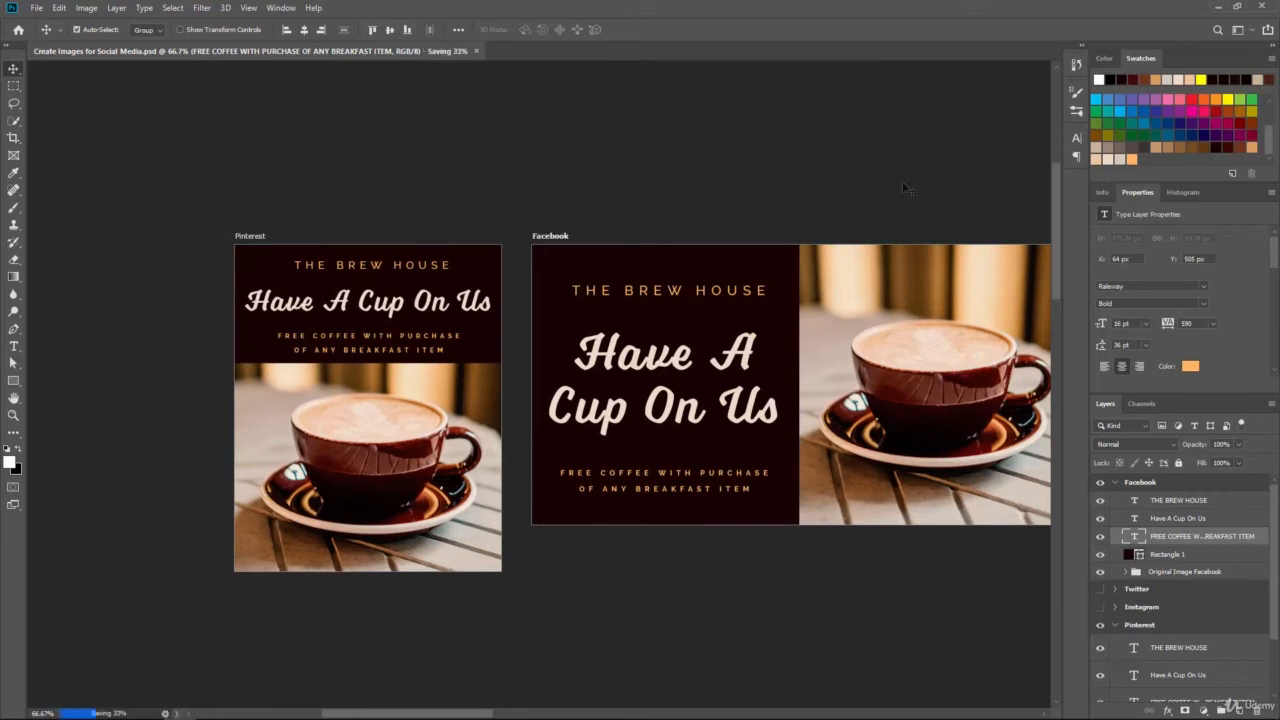
left_click_drag(903, 188, 800, 149)
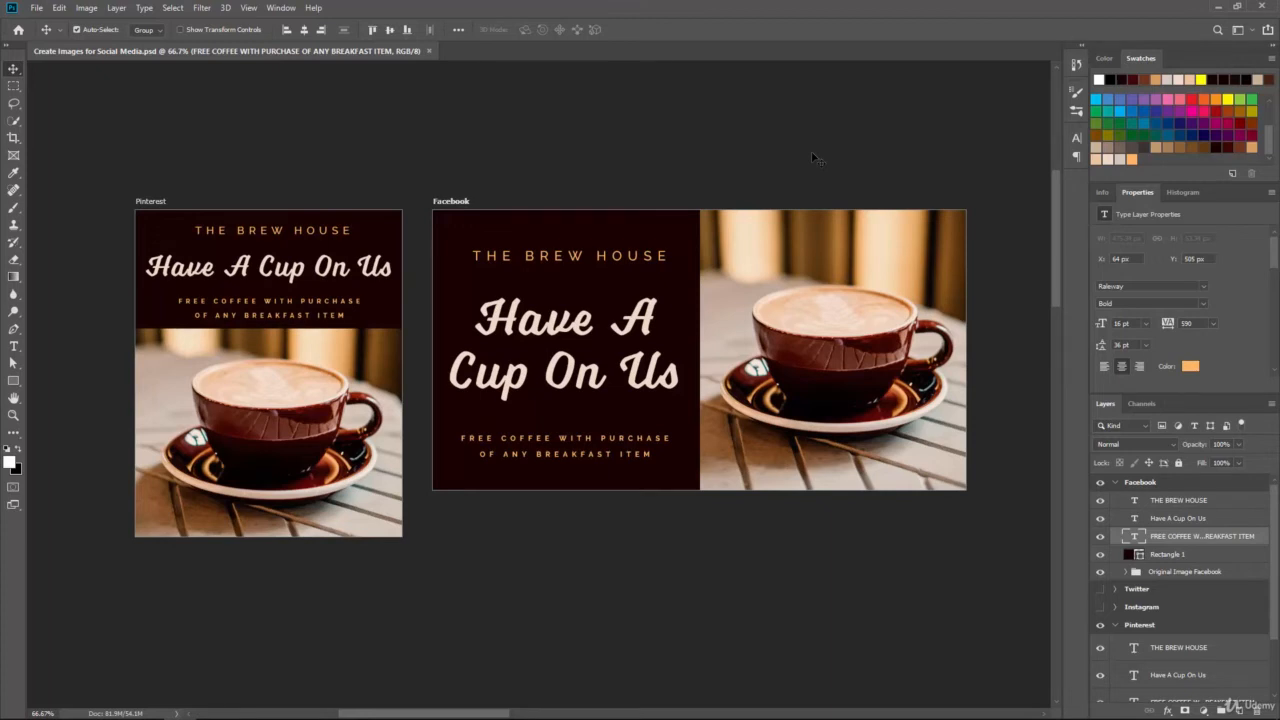
Try shifting the "Original Image Pinterest" group left within its artboard, and move it back to the right
scroll(1202, 570, "down", 1)
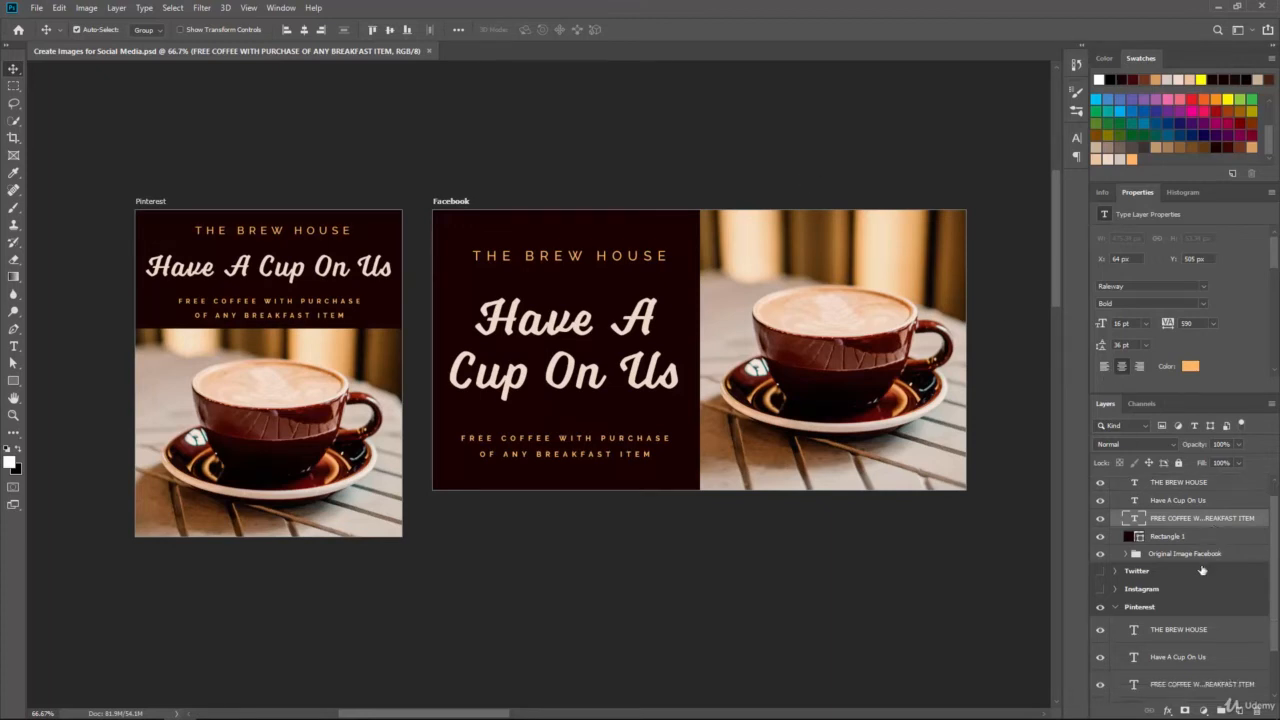
scroll(1202, 570, "down", 3)
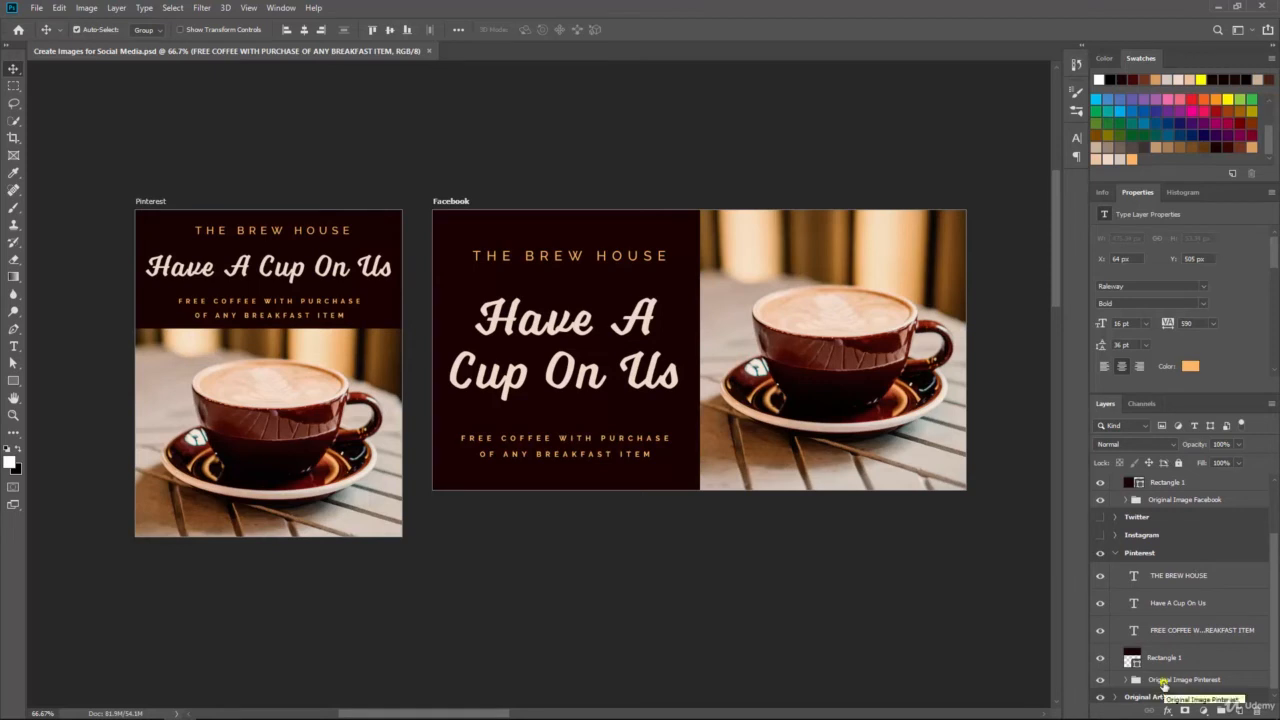
left_click(1168, 681)
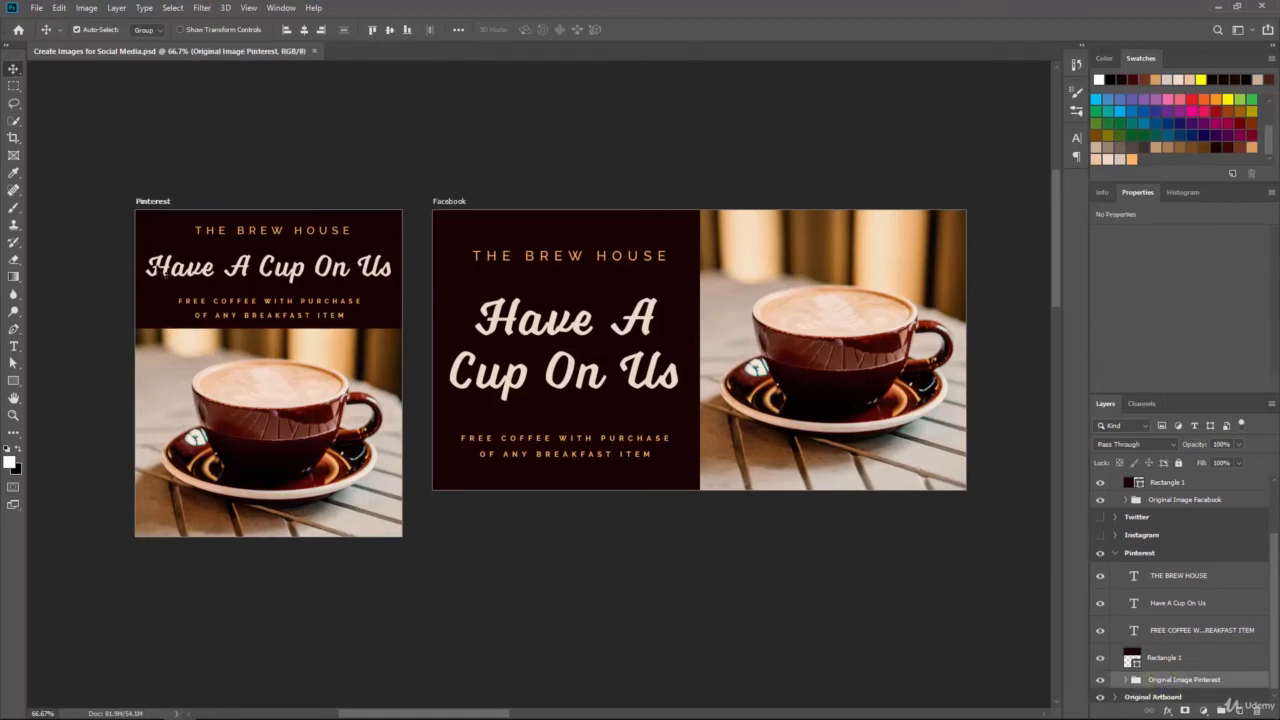
key("Left")
key("Left")
key("Left")
key("Left")
key("Left")
key("Left")
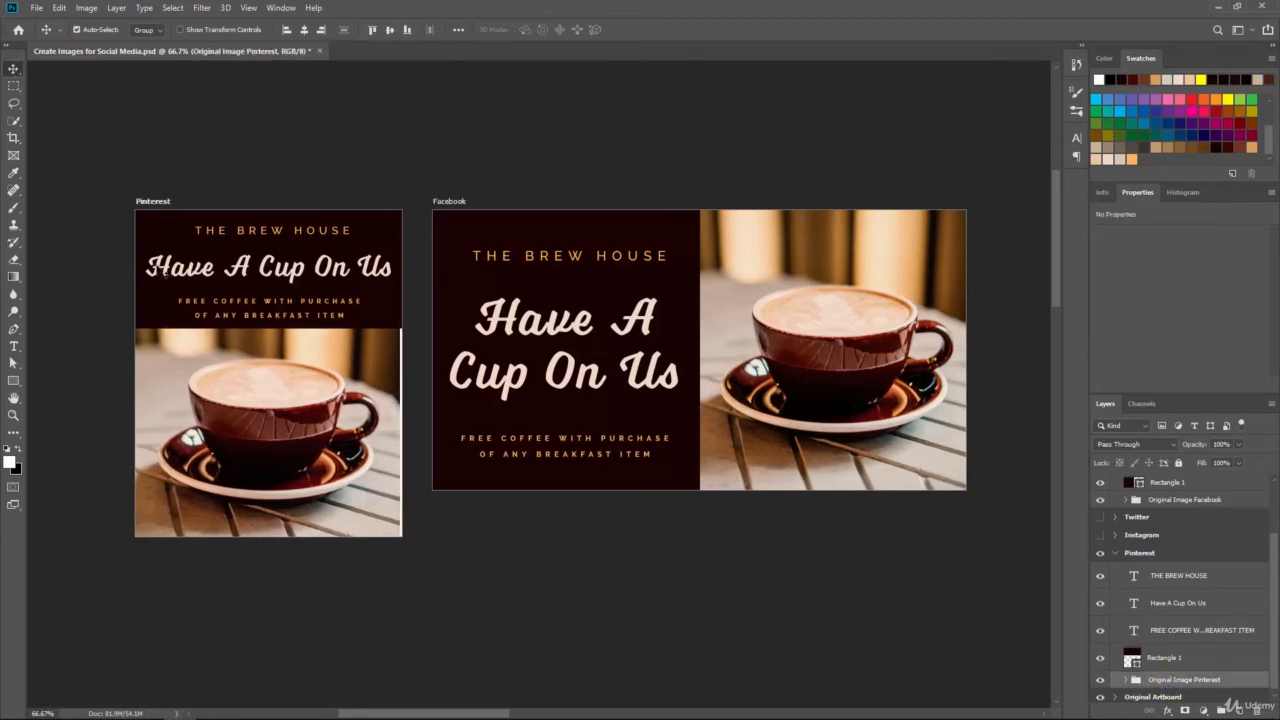
key("Right")
key("Right")
key("Right")
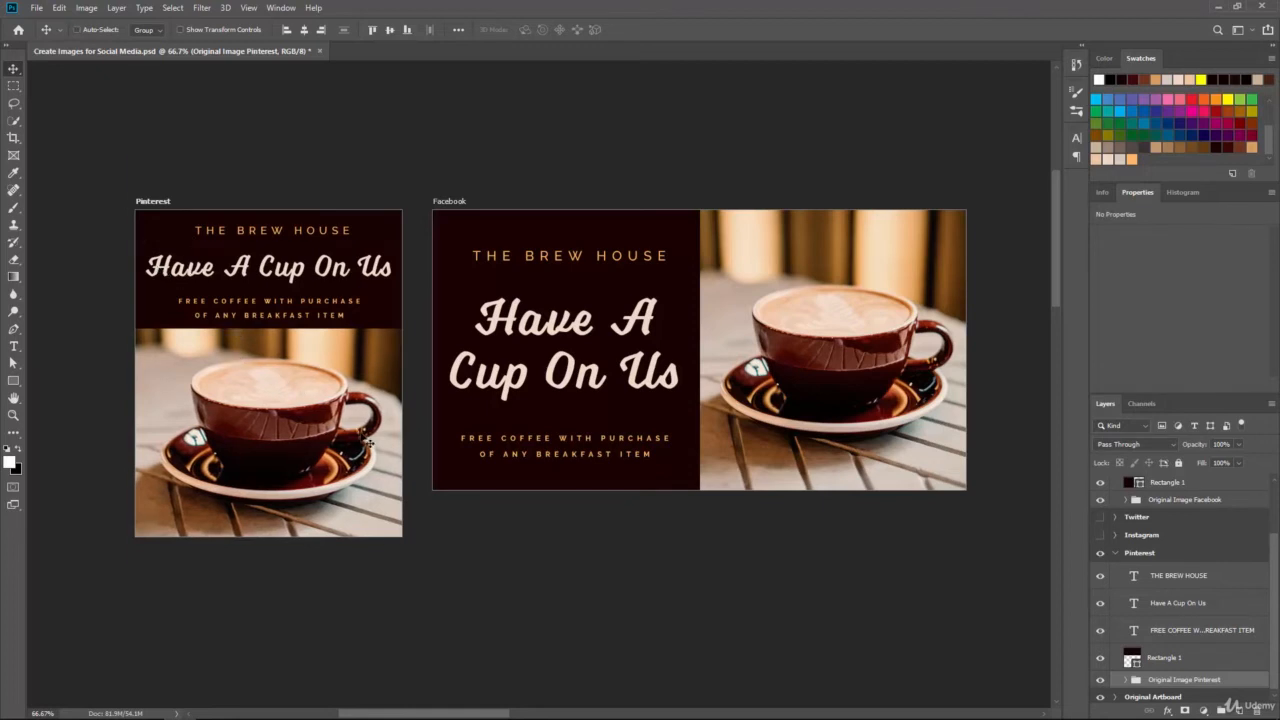
Scale the "Original Image Pinterest" group to 101.72%, nudge it up about 10 px, and save the document
key("ctrl+t")
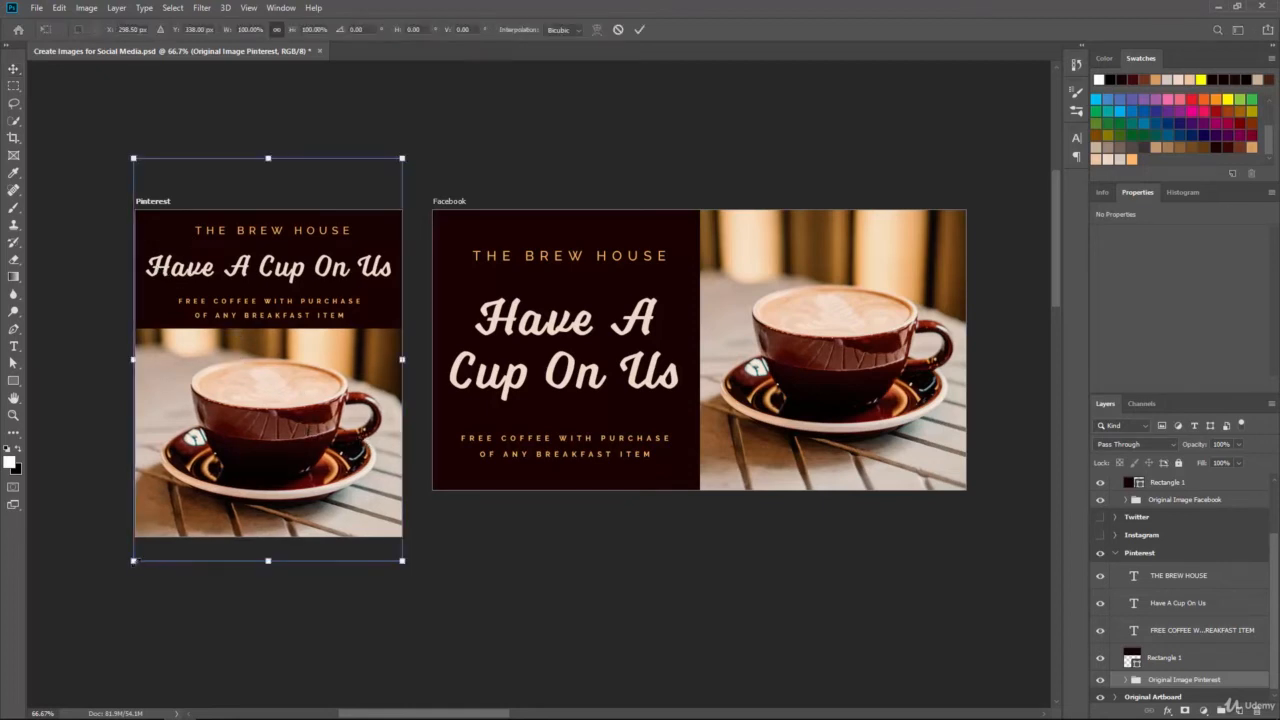
left_click_drag(134, 561, 129, 571)
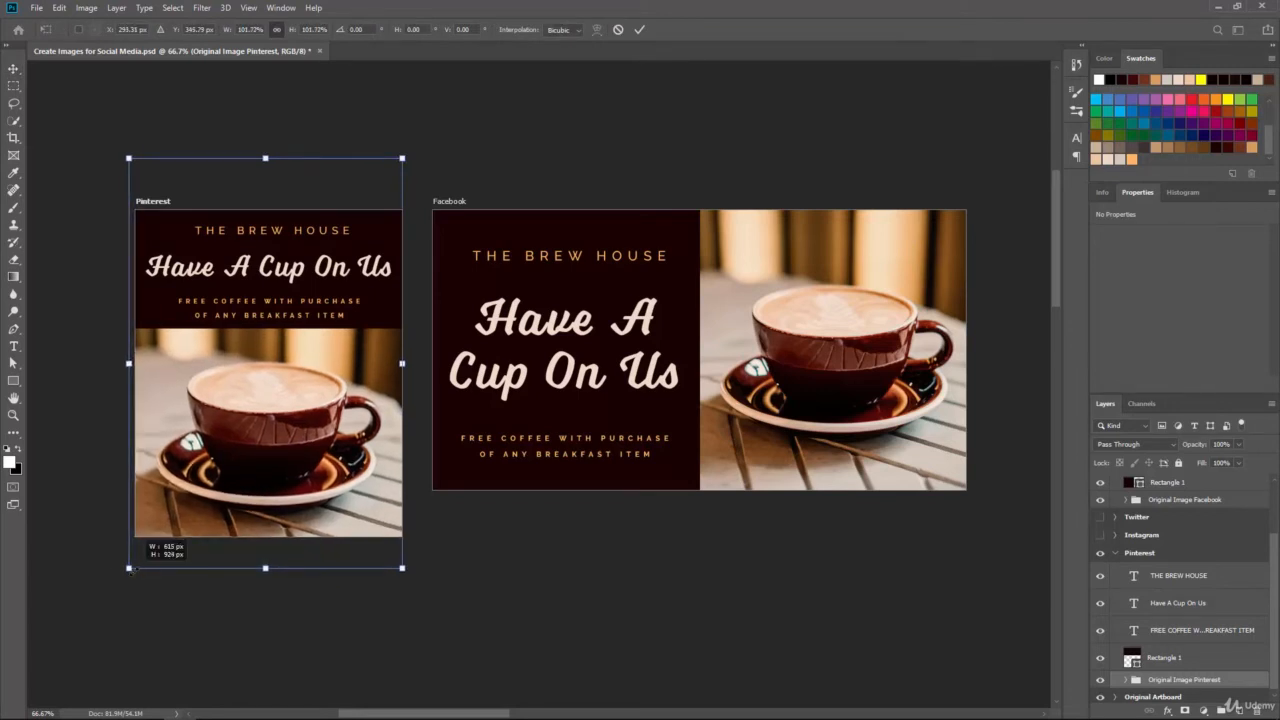
key("Up")
key("Up")
key("Up")
key("Up")
key("Up")
key("Up")
key("Up")
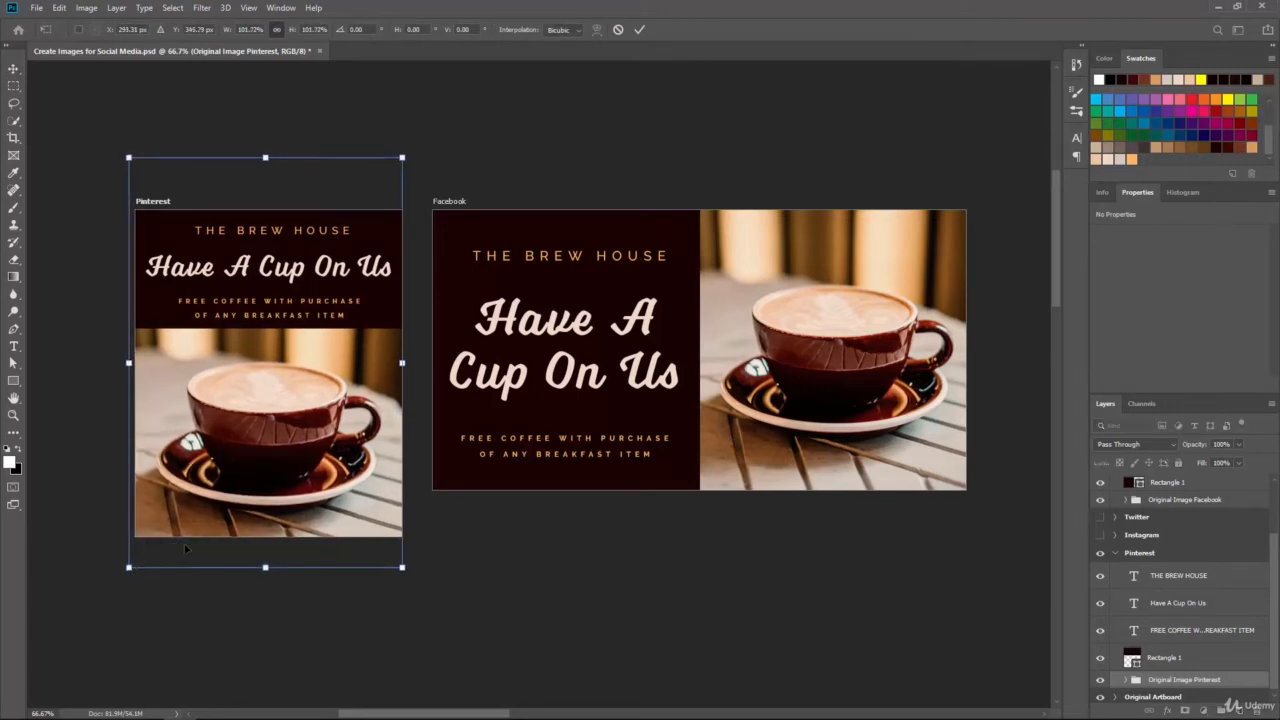
key("Up")
key("Up")
key("Up")
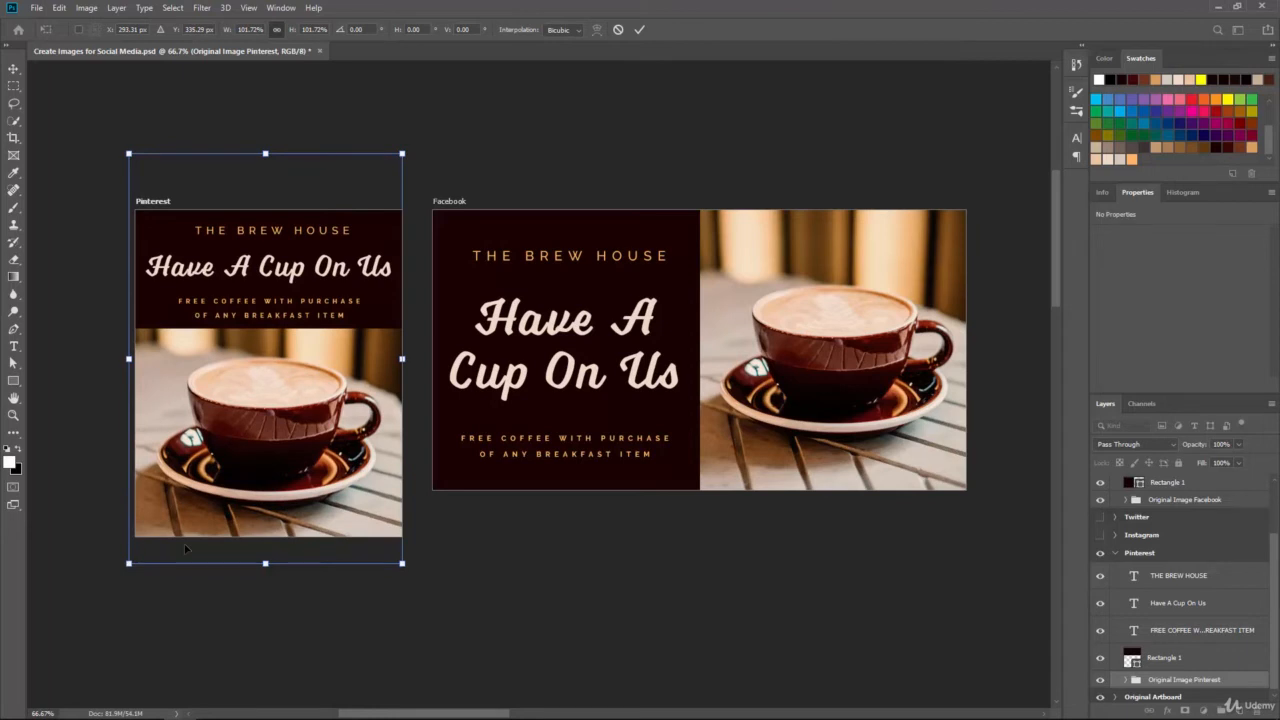
key("Return")
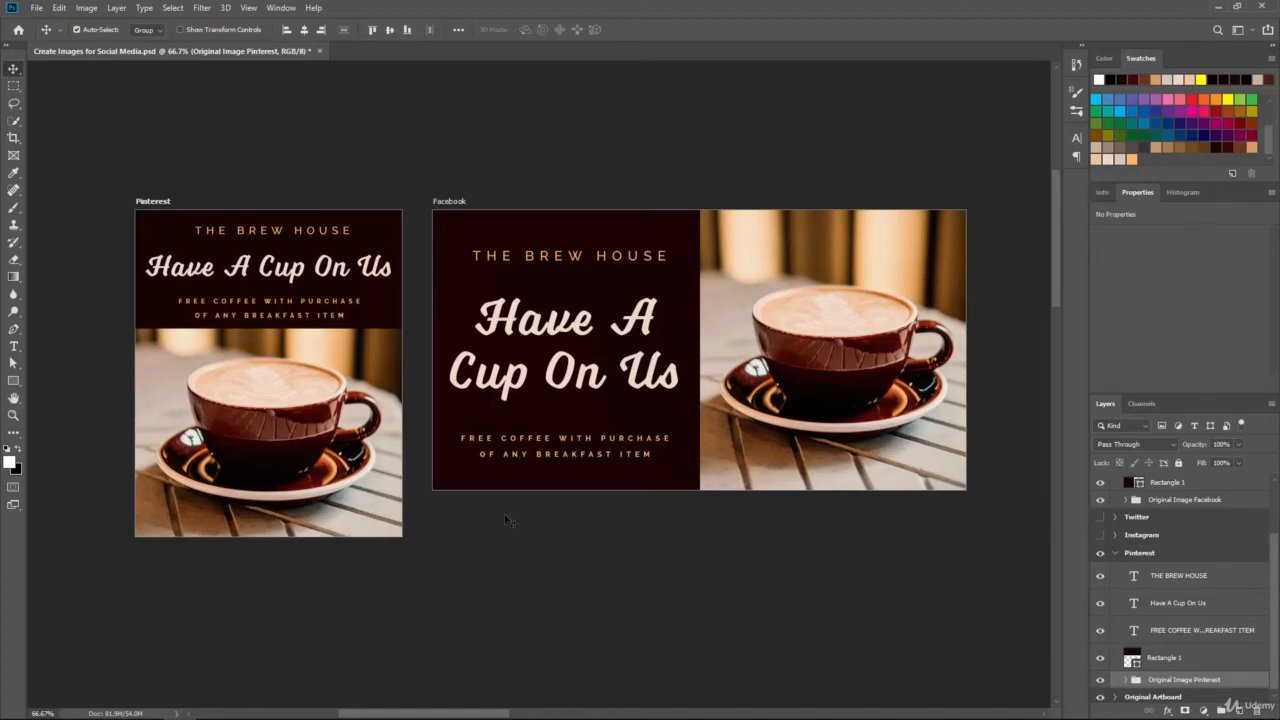
key("ctrl+s")
Show the Twitter artboard and move it beside the Facebook artboard's right edge, tops aligned at Y 79 px
left_click(1100, 518)
left_click_drag(1022, 201, 1130, 272)
left_click_drag(851, 153, 529, 151)
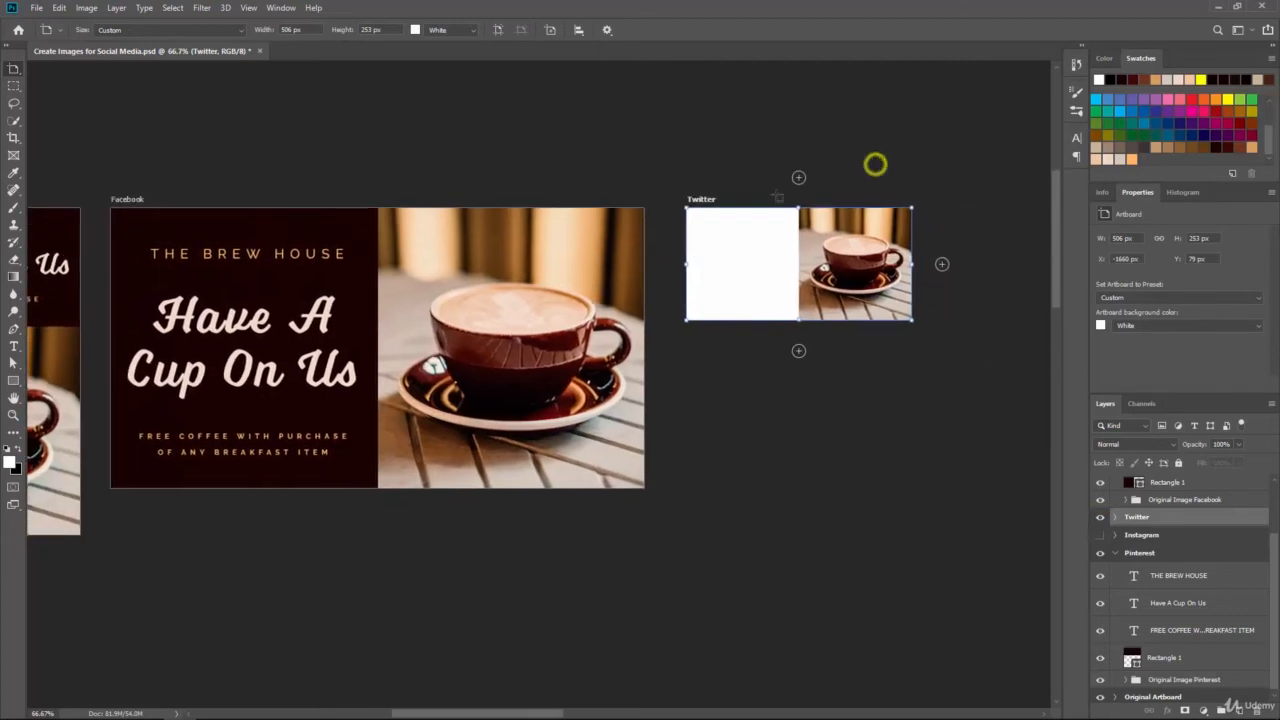
scroll(1169, 533, "up", 2)
Copy the dark Rectangle 1 from the Facebook artboard into the Twitter artboard
key("v")
left_click(1163, 521)
left_click_drag(1182, 518, 1168, 571)
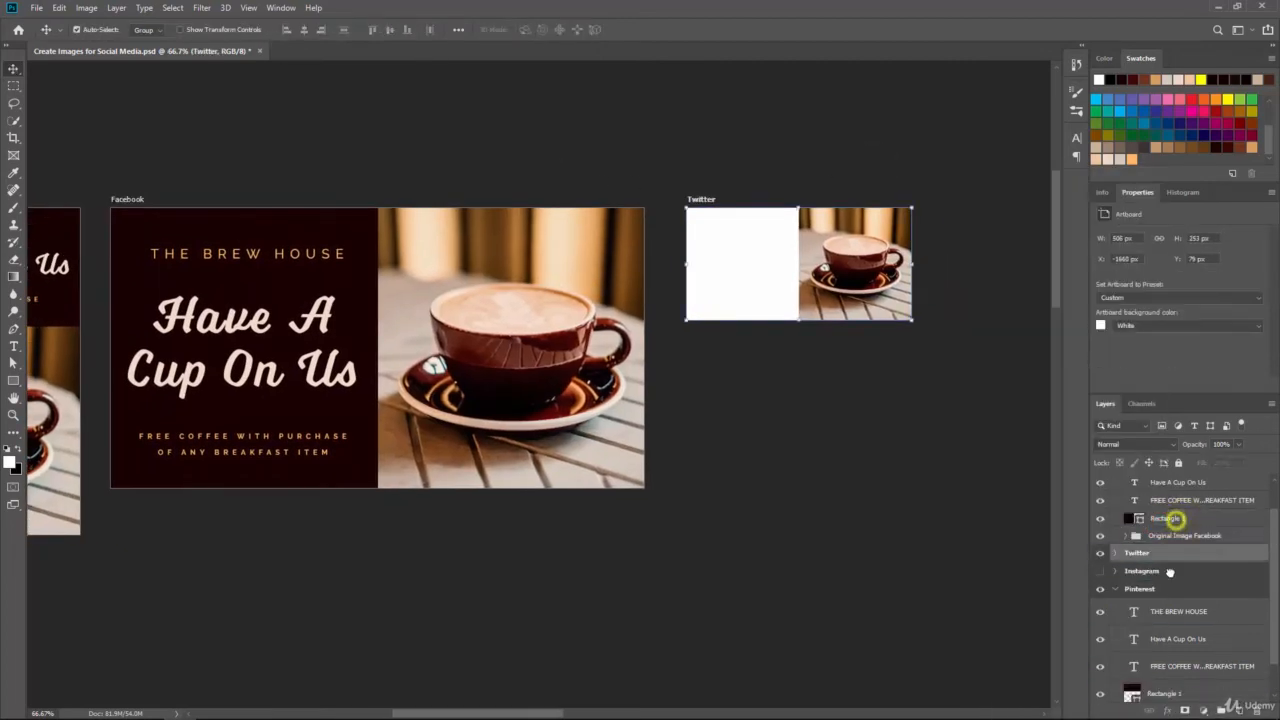
Resize the Twitter rectangle to about 264 x 273 px so it covers the artboard's empty left half
left_click(13, 362)
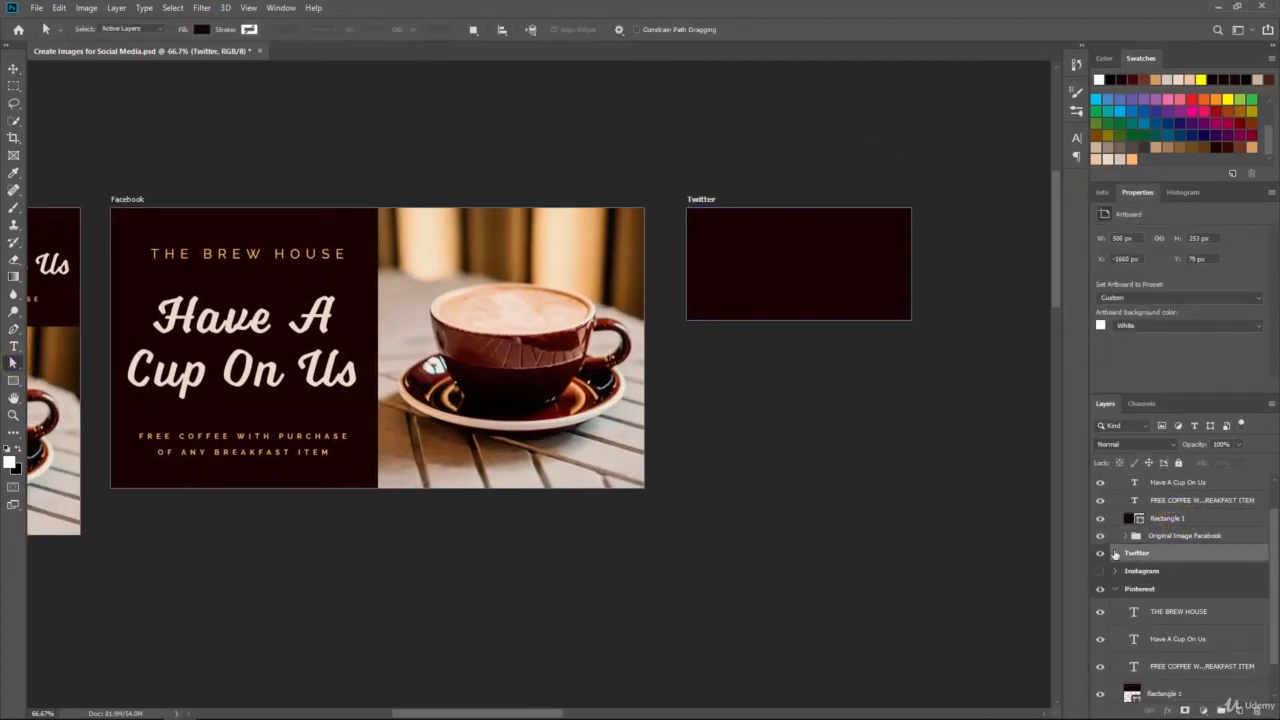
left_click(945, 428)
left_click_drag(954, 206, 788, 211)
left_click_drag(790, 209, 799, 208)
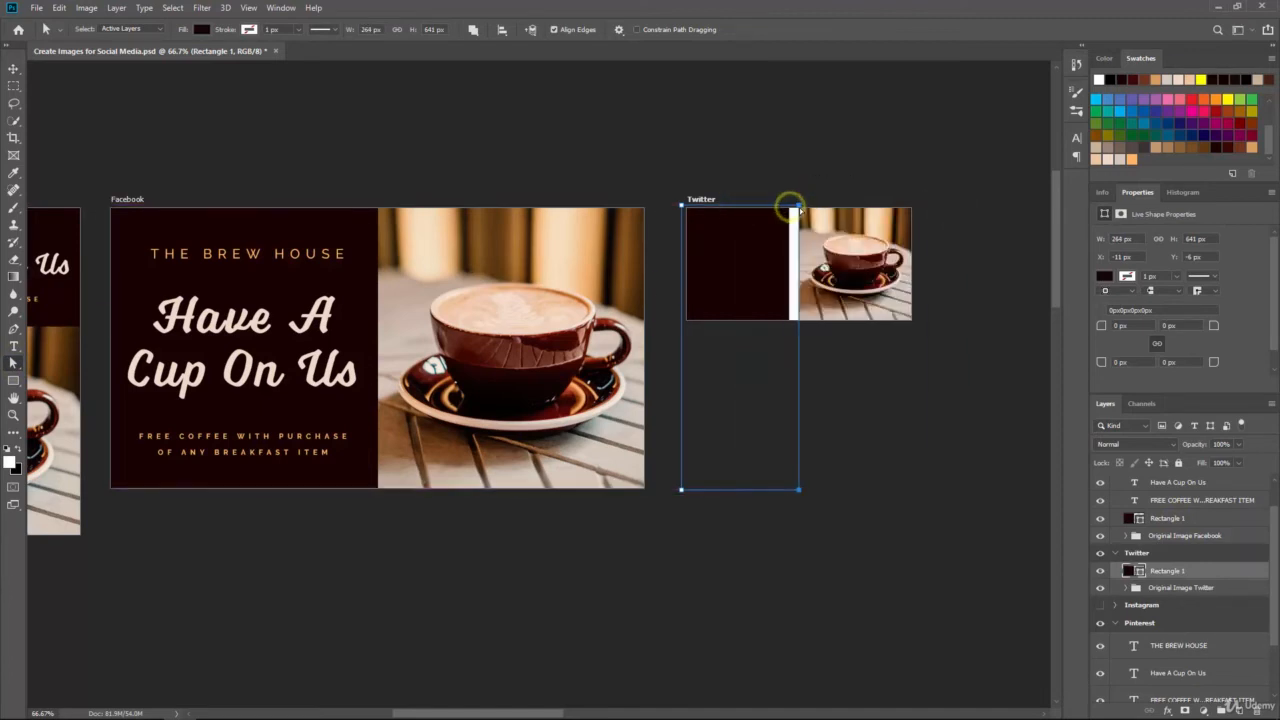
left_click_drag(799, 491, 798, 325)
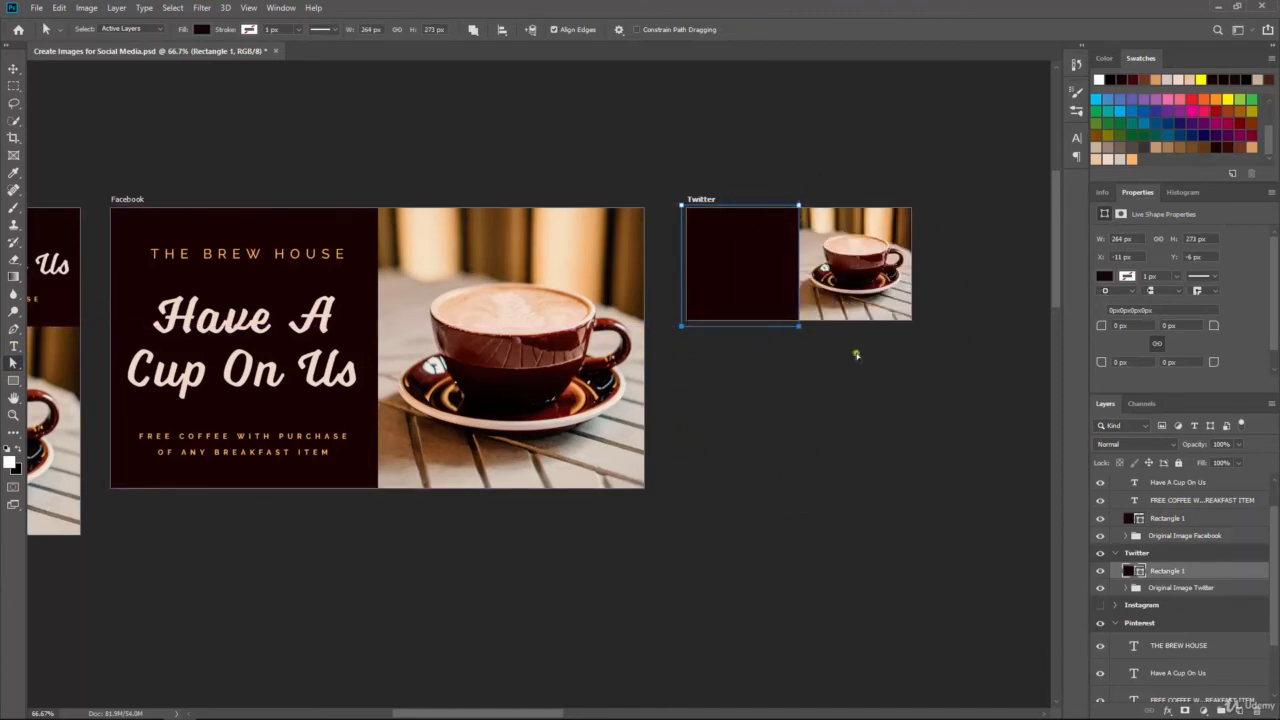
left_click(855, 354)
Copy the free coffee text from the Facebook artboard into the Twitter artboard above its rectangle layer
left_click(1178, 500)
left_click_drag(1194, 503, 1226, 605)
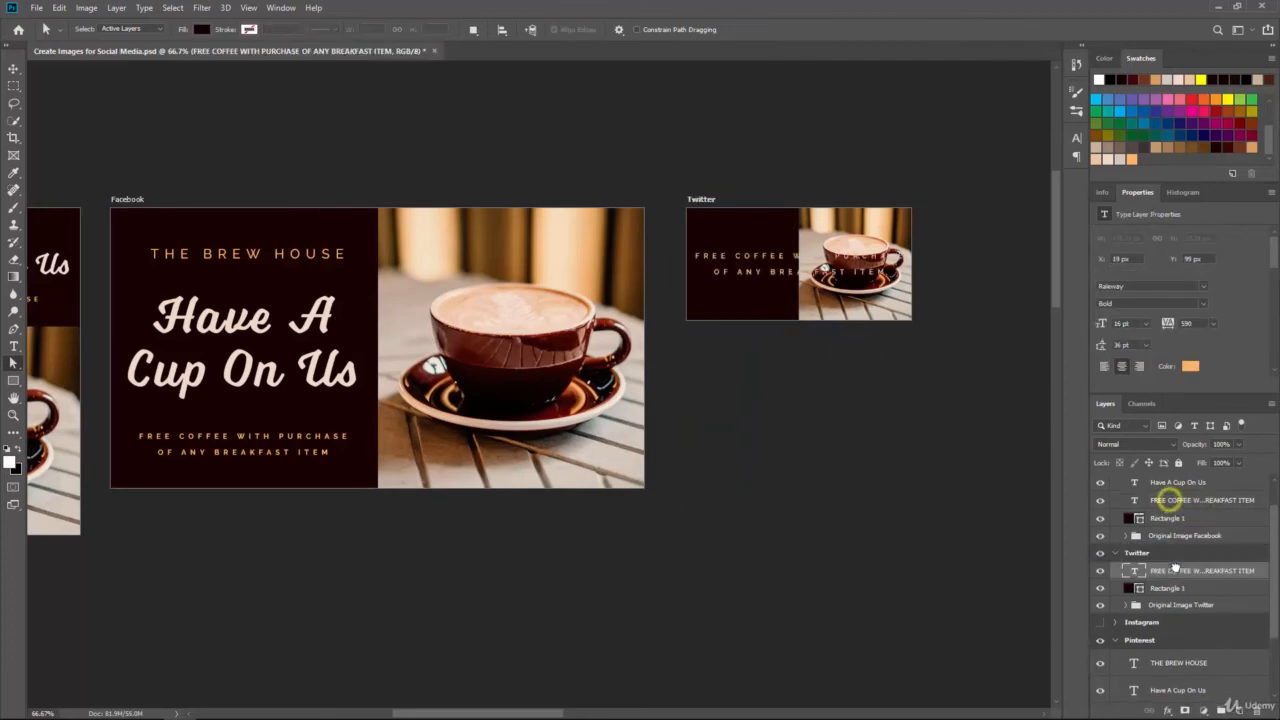
key("ctrl+plus")
left_click_drag(896, 361, 809, 401)
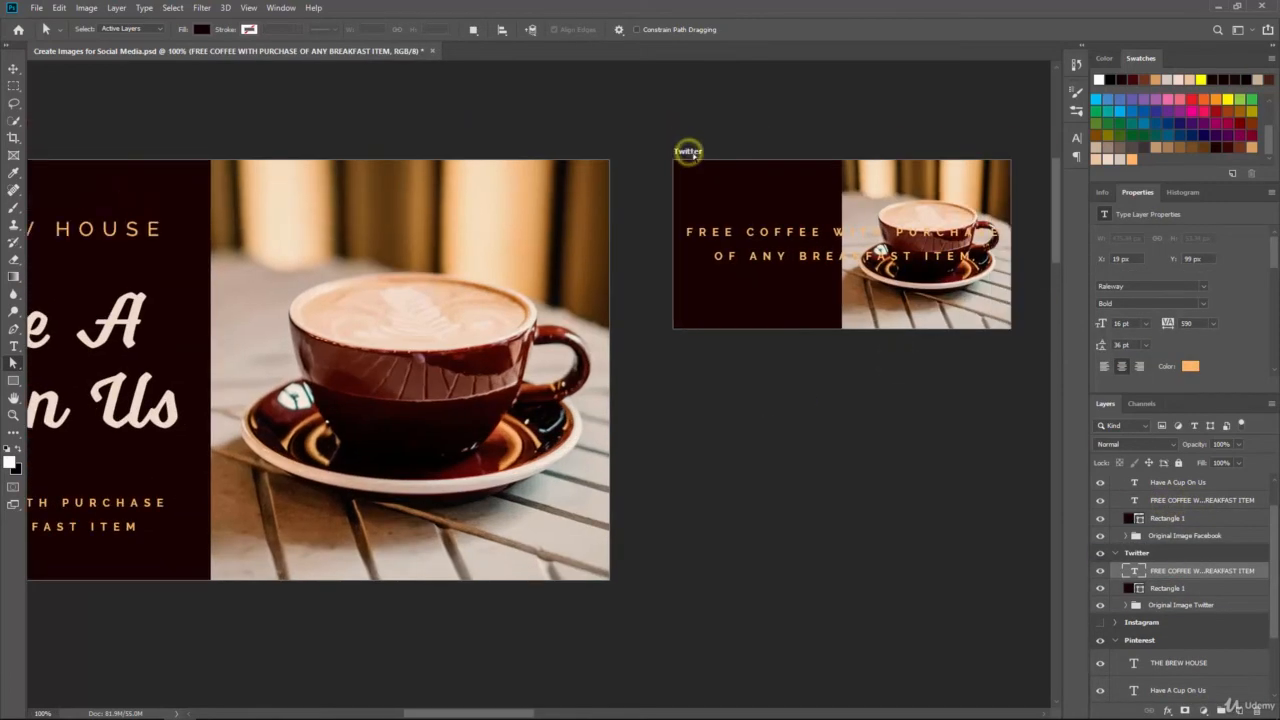
Move the Twitter artboard directly below the Facebook artboard with their left edges aligned
left_click(14, 69)
left_click_drag(700, 154, 340, 614)
left_click_drag(314, 571, 684, 392)
left_click_drag(703, 435, 200, 431)
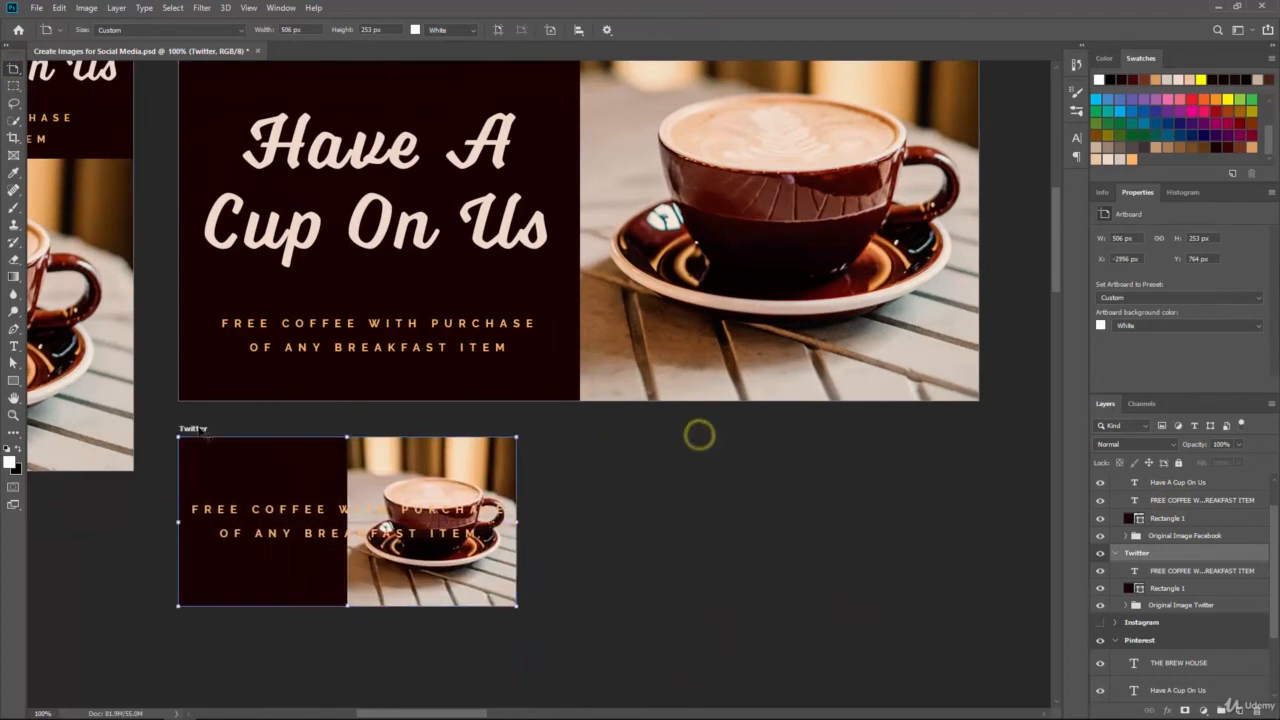
scroll(640, 450, "up", 3)
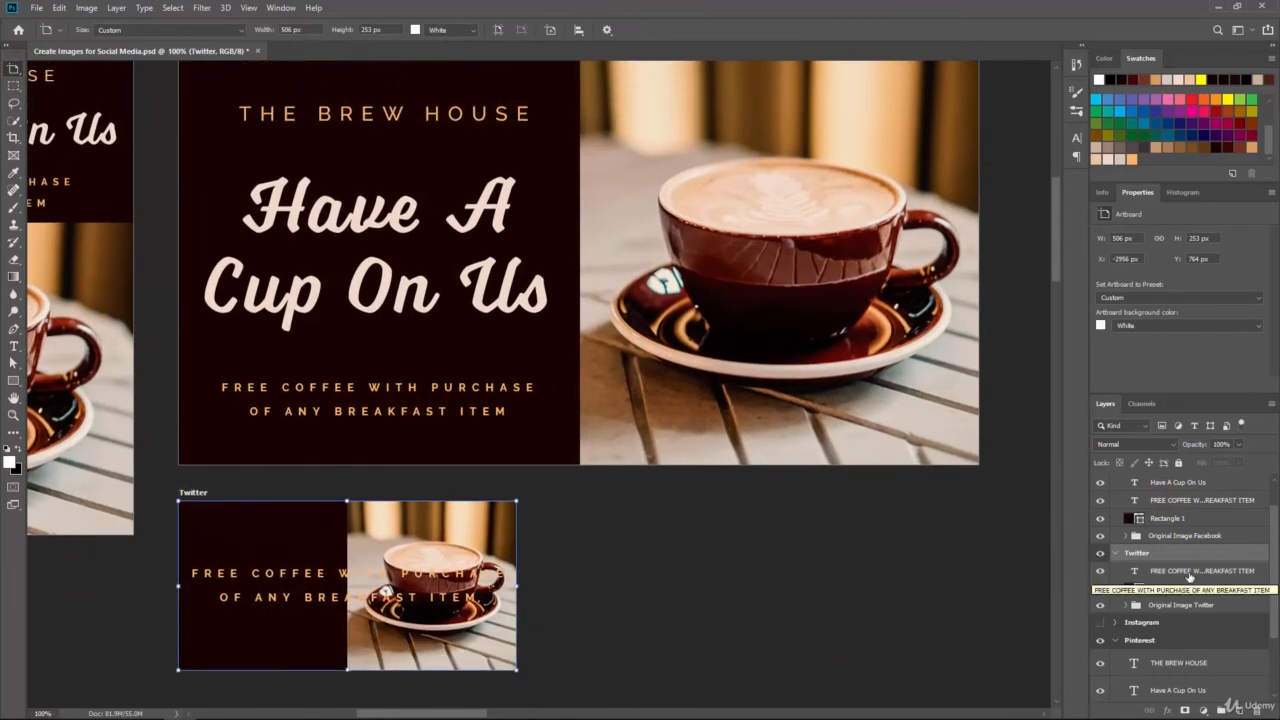
Set the Twitter free coffee text to 12 pt and move it over the lower part of the dark rectangle
left_click(1189, 578)
left_click(14, 346)
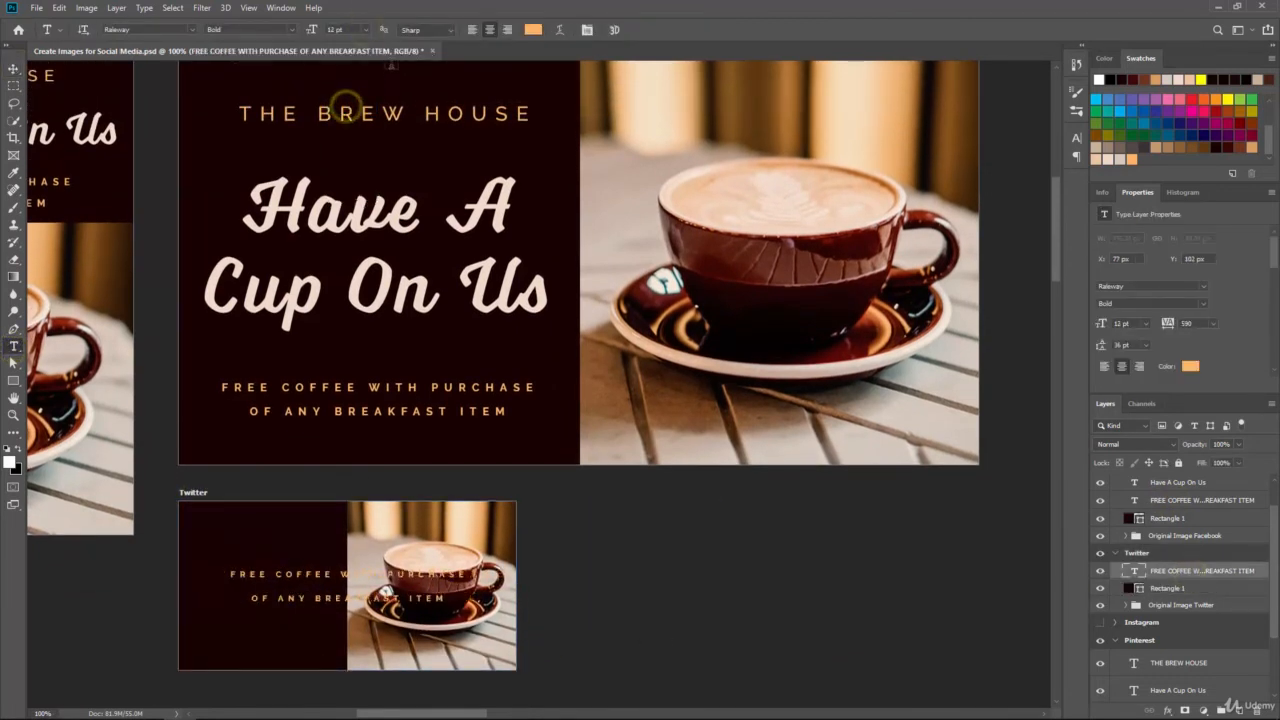
left_click(14, 68)
left_click_drag(297, 574, 228, 632)
Reduce the Twitter free coffee text size to 6 pt
left_click(14, 346)
left_click(368, 30)
left_click(357, 72)
left_click(14, 68)
left_click(14, 346)
left_click(368, 30)
left_click(350, 46)
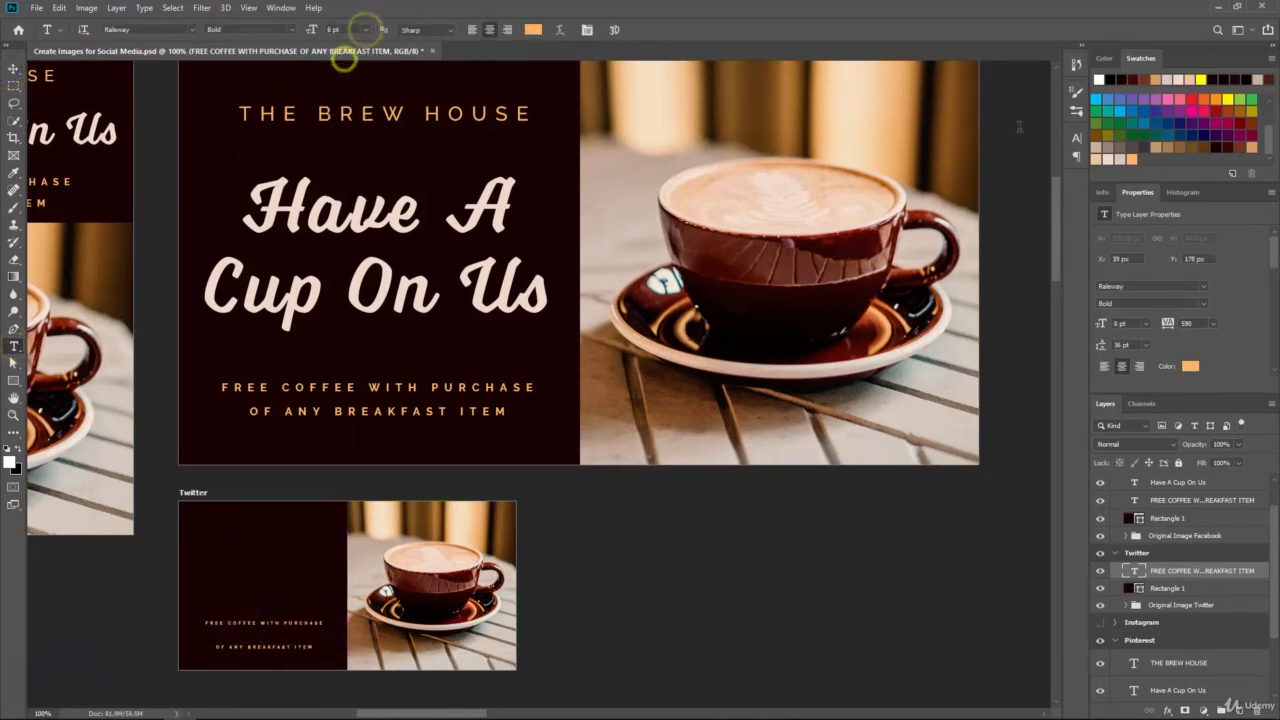
Set the Twitter free coffee text to 16 pt leading and 8 pt size, placed near the rectangle's bottom edge
left_click(1077, 139)
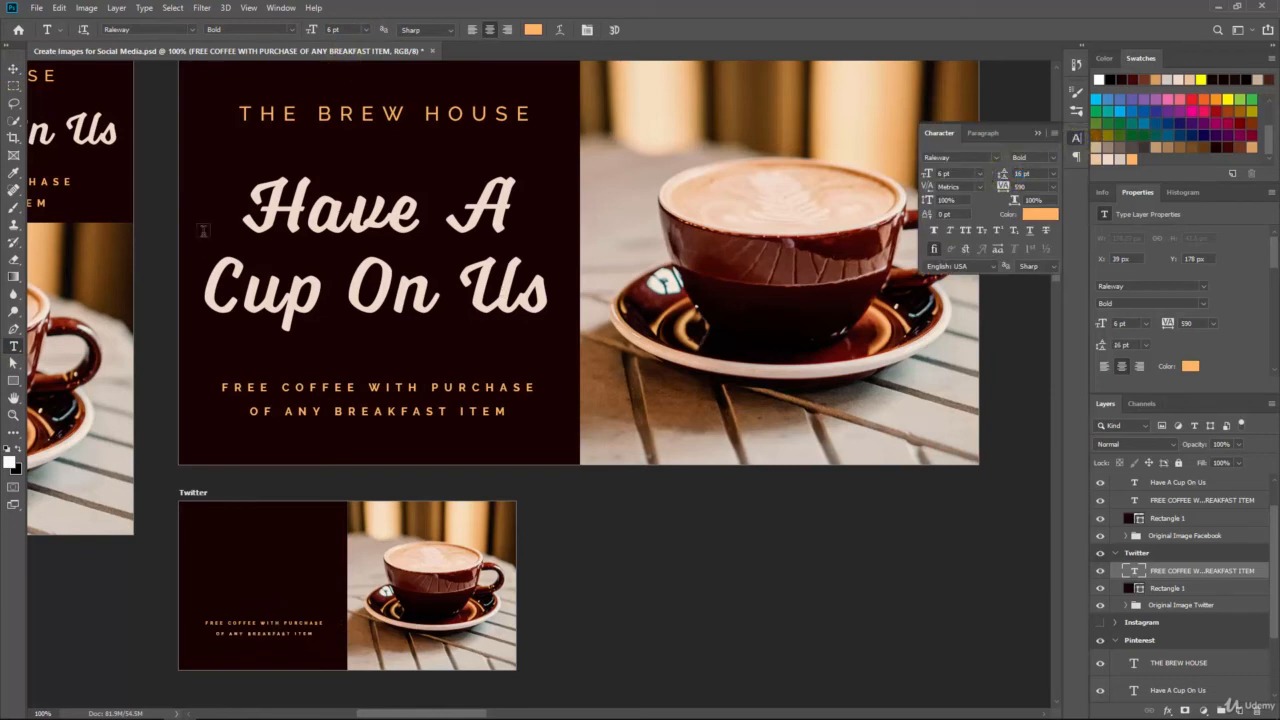
left_click(14, 68)
left_click(14, 346)
type("8")
key("Return")
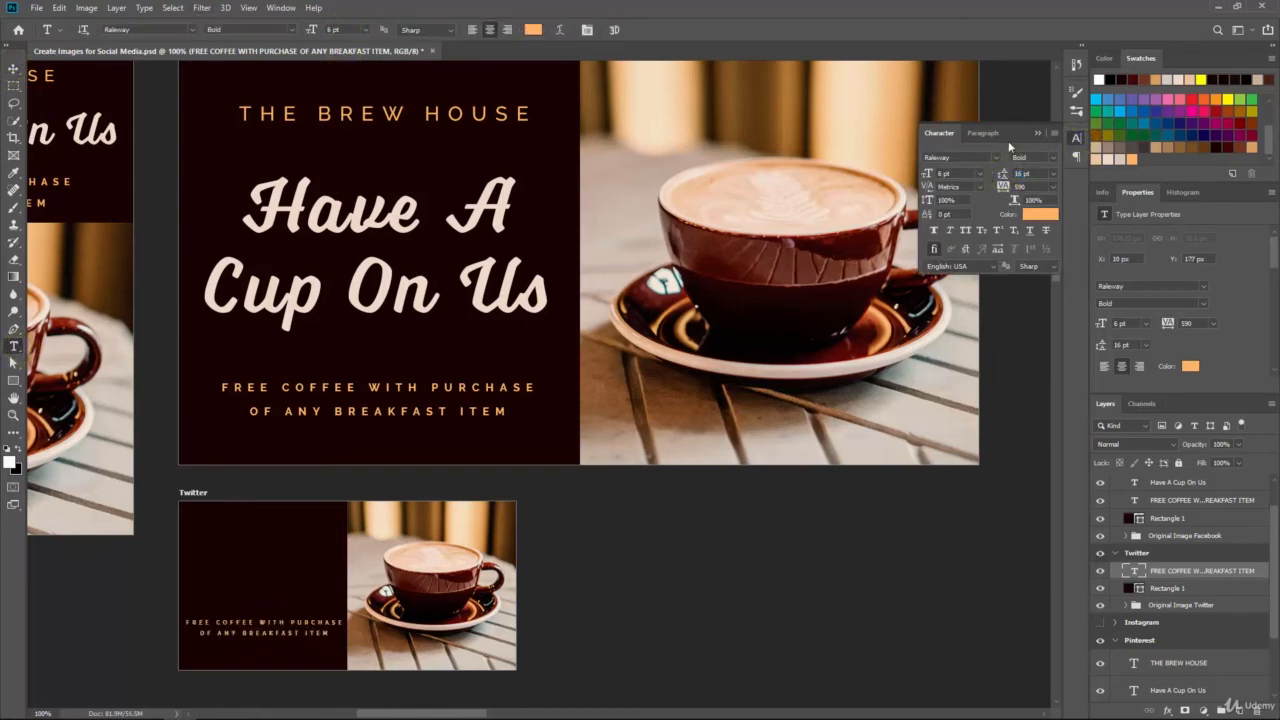
left_click(14, 69)
Copy the "Have A Cup On Us" text from the Facebook artboard into the Twitter artboard and save the document
left_click(1178, 485)
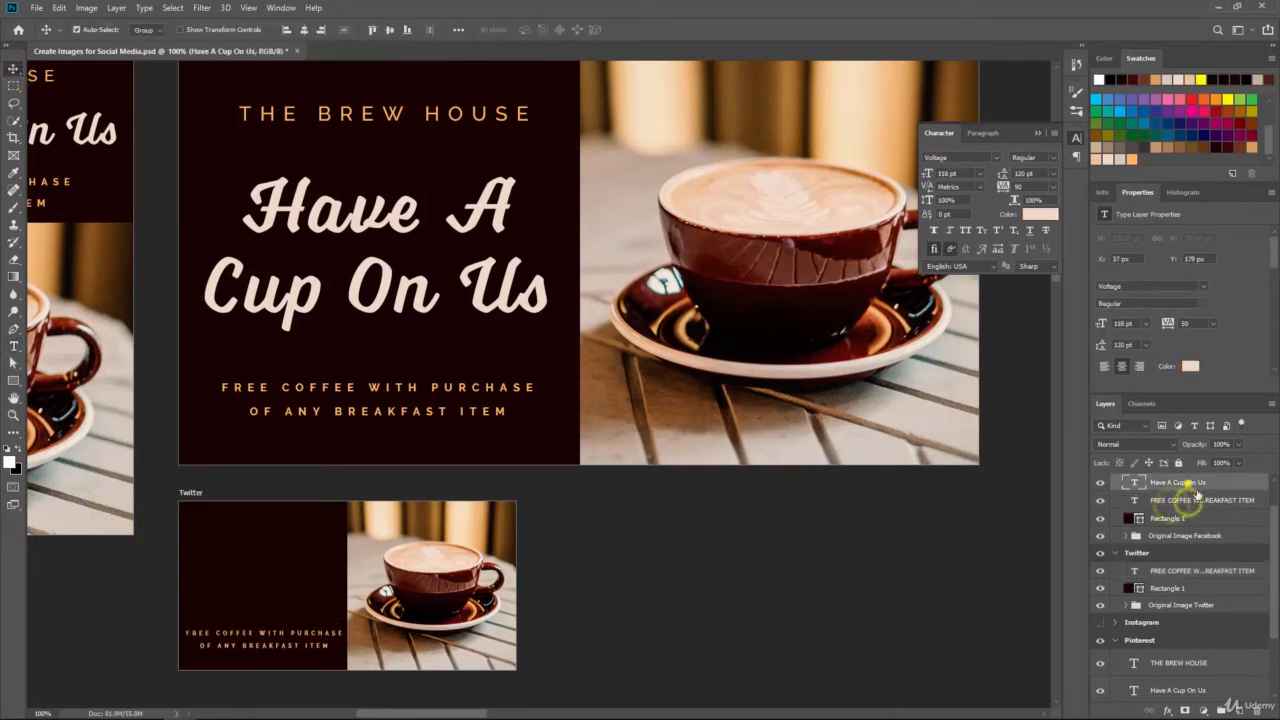
left_click_drag(1197, 494, 1196, 569)
key("ctrl+s")
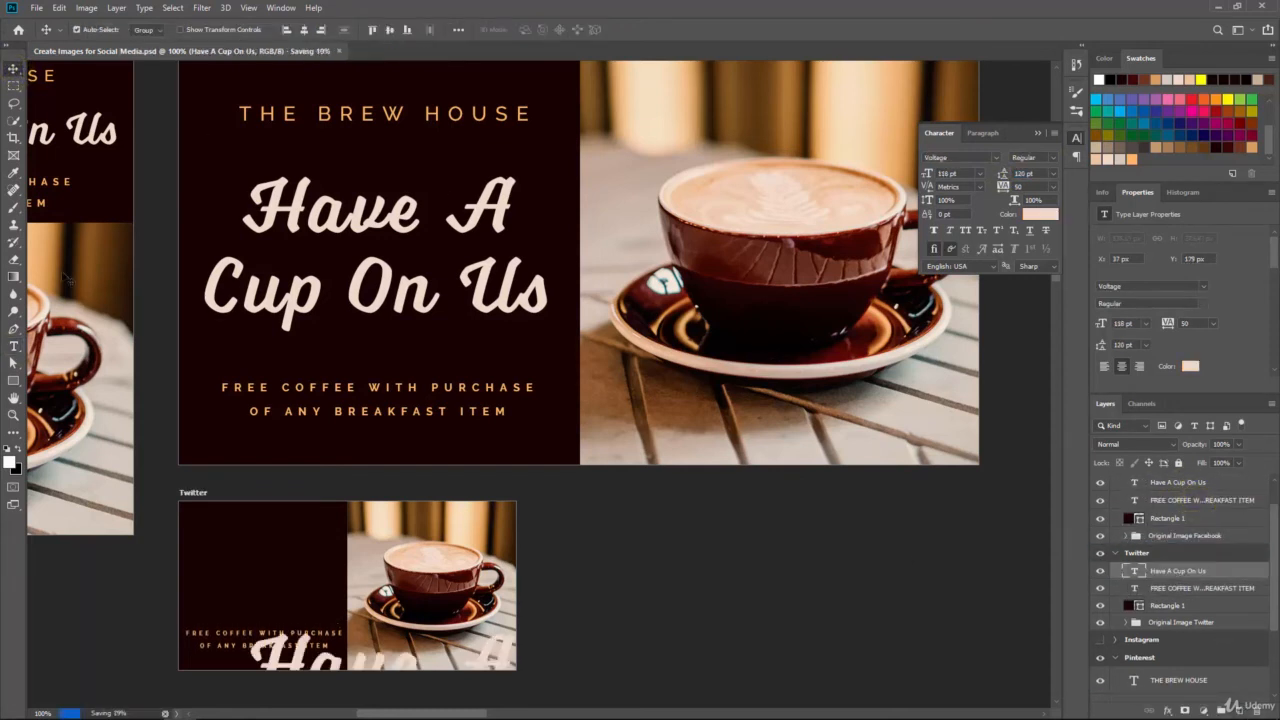
Set the font size of the Twitter "Have A Cup On Us" text to 48 pt
left_click(15, 346)
type("48")
left_click(14, 69)
Try moving the Twitter "Have A Cup On Us" text onto the dark rectangle, and undo the moves
left_click_drag(337, 668, 315, 594)
key("ctrl+z")
left_click(1169, 569)
left_click_drag(337, 668, 233, 549)
key("ctrl+z")
Move the Twitter "Have A Cup On Us" text up within the dark rectangle to X 23 px, Y 75 px
left_click(1164, 568)
key("shift+Up")
key("shift+Up")
key("shift+Up")
key("shift+Up")
key("shift+Up")
key("shift+Down")
key("shift+Down")
key("shift+Down")
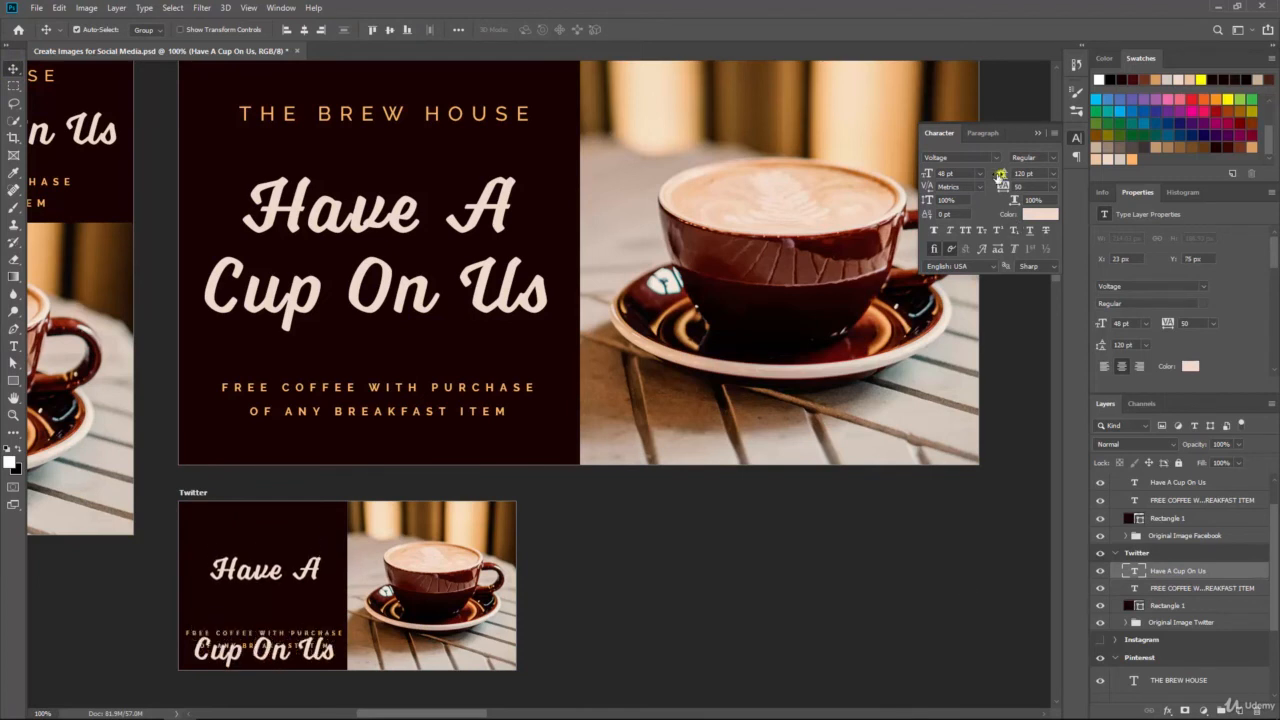
Set the Twitter "Have A Cup On Us" text to 49 pt leading and 42 pt size, trying 40 pt first
left_click_drag(1002, 174, 946, 176)
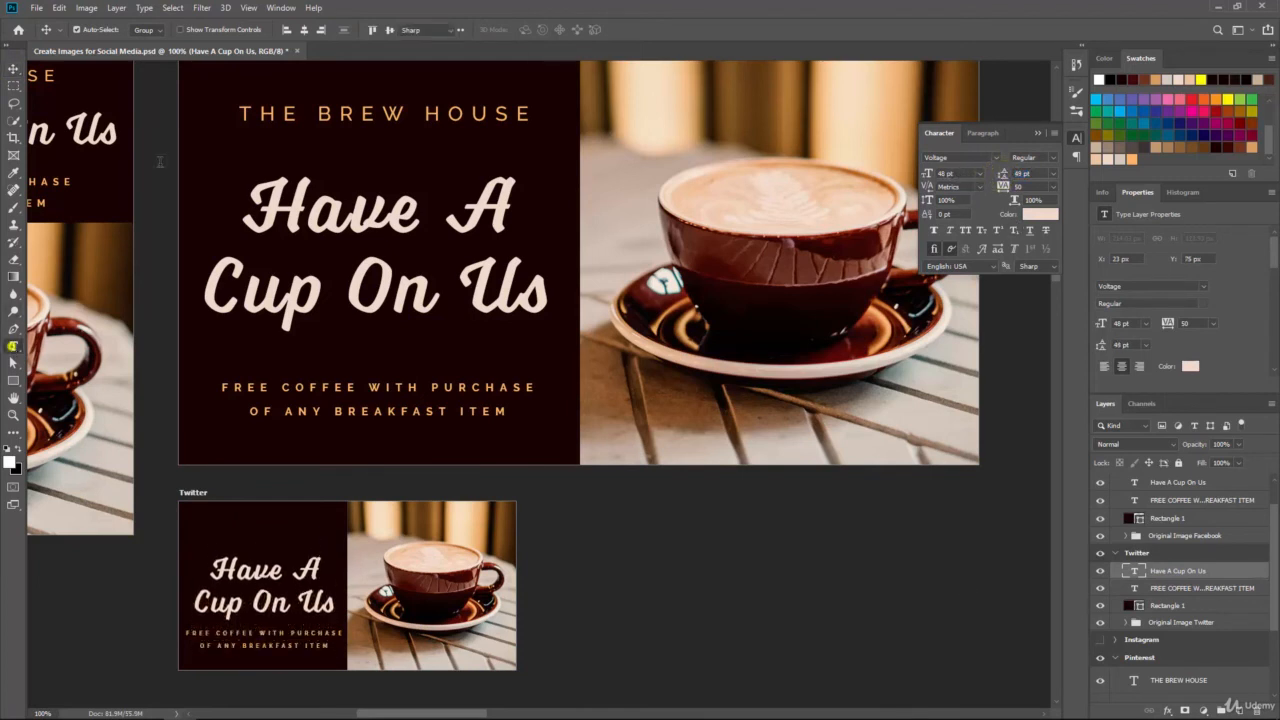
left_click_drag(352, 30, 290, 32)
type("40")
key("Return")
type("42")
key("Return")
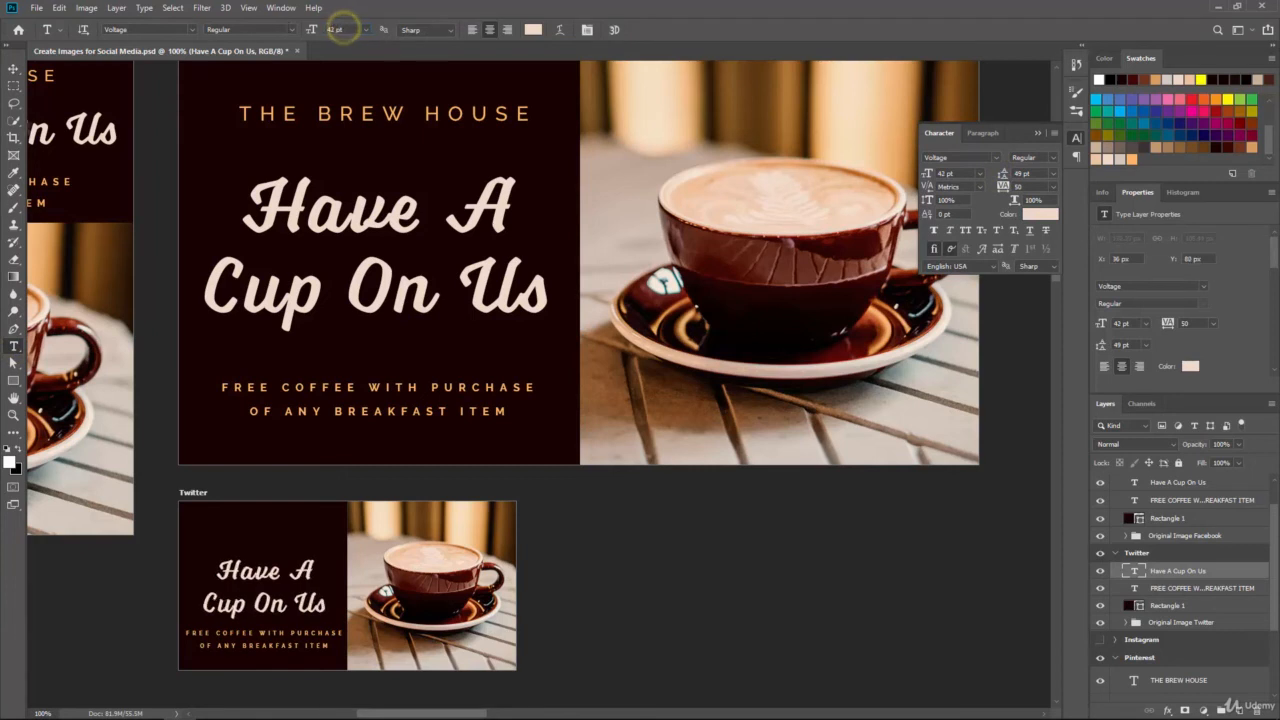
Position the Twitter "Have A Cup On Us" text just above the free coffee text, at about X 31 px, Y 75 px
left_click(14, 68)
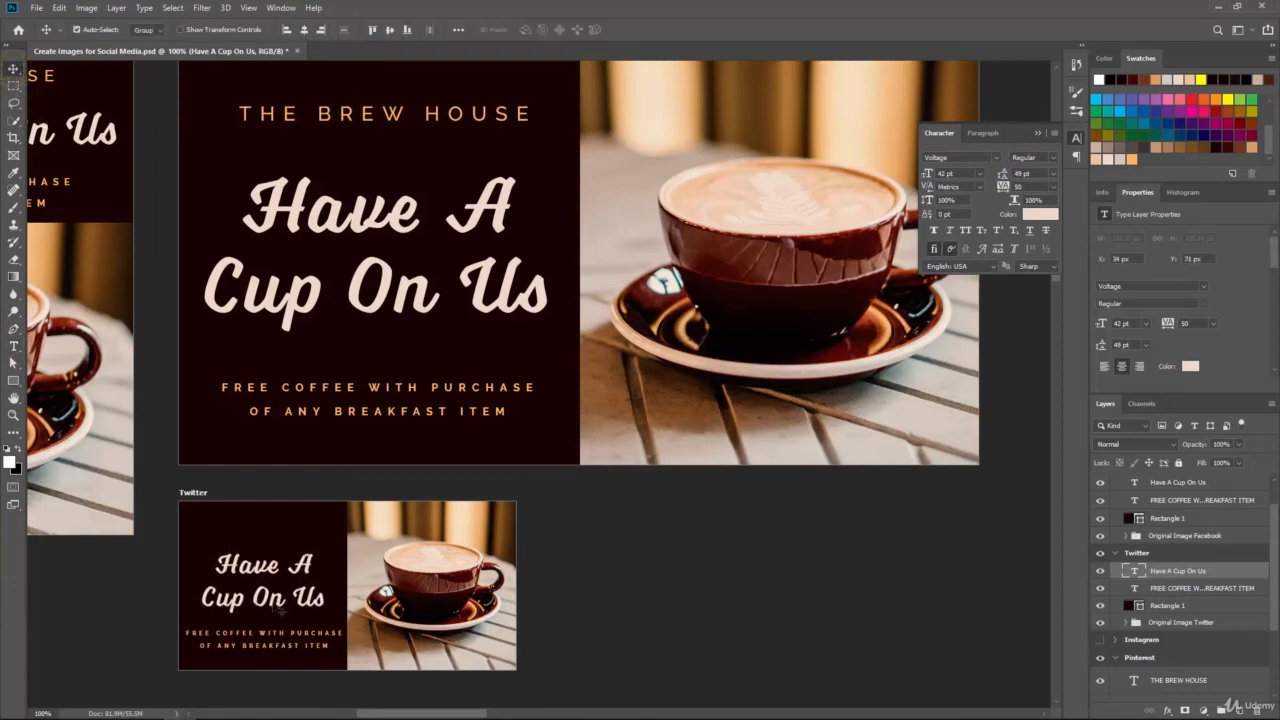
left_click_drag(283, 604, 280, 607)
key("Up")
key("Up")
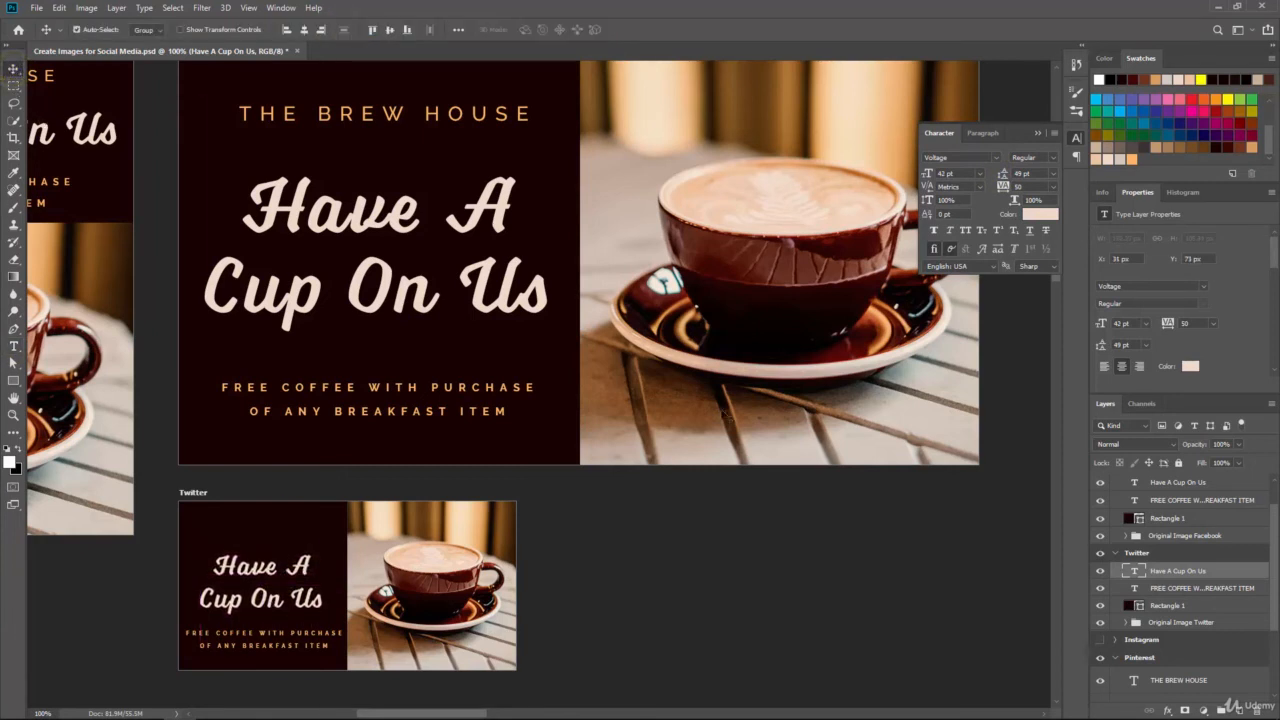
Copy the Facebook "THE BREW HOUSE" text into the Twitter artboard at 12 pt, centred above the headline
scroll(1183, 503, "up", 1)
left_click_drag(1183, 482, 1160, 590)
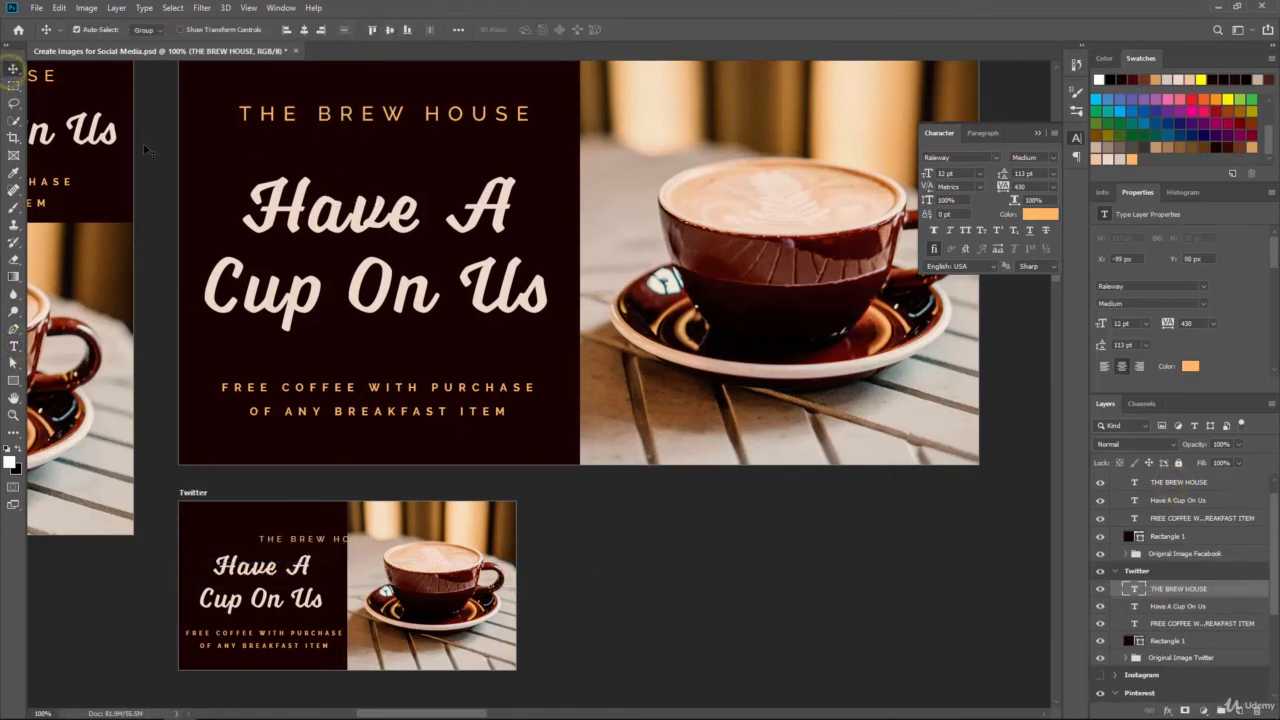
left_click_drag(270, 535, 269, 532)
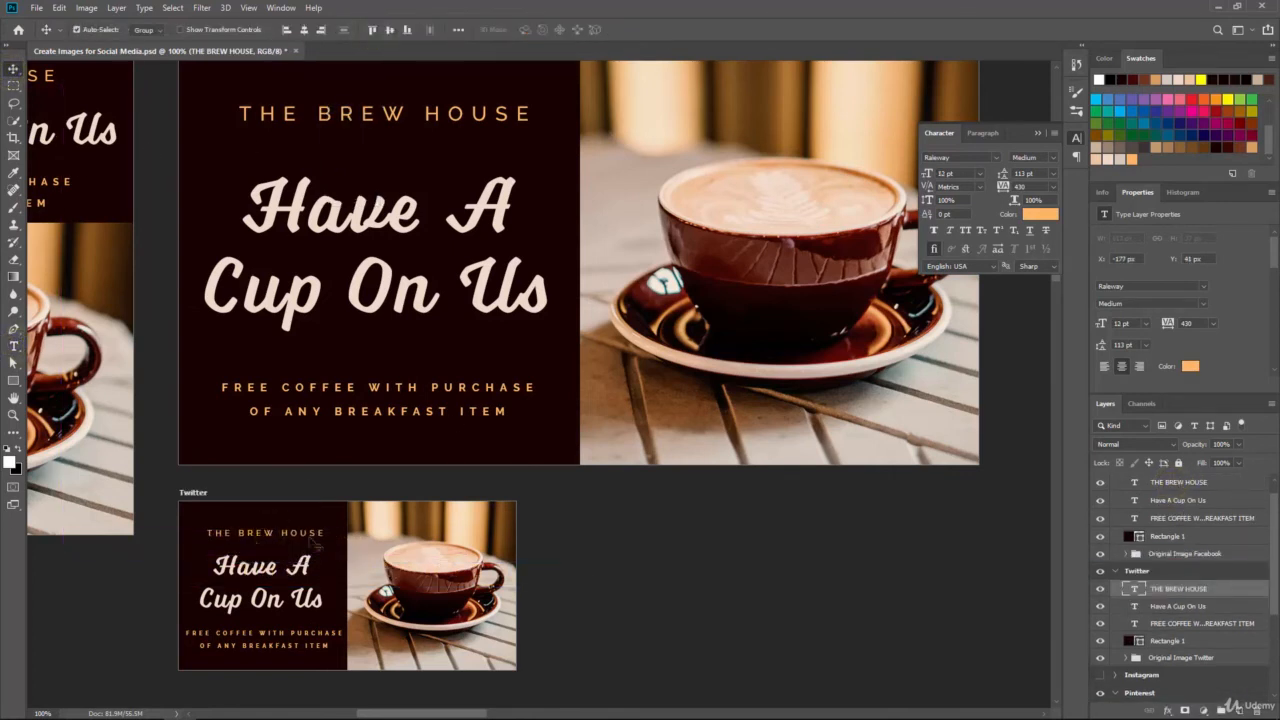
scroll(641, 499, "up", 1)
key("ctrl+minus")
key("ctrl+plus")
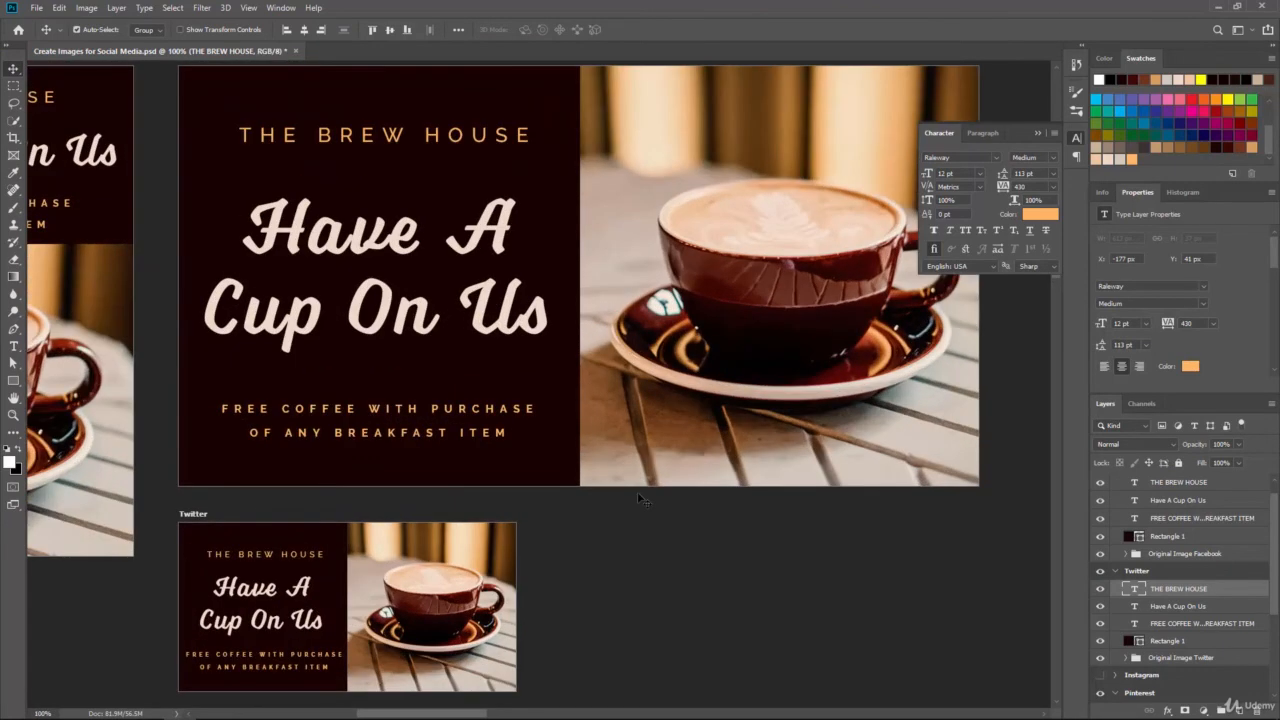
Nudge the "Original Image Twitter" group slightly to the right within its artboard
left_click(1181, 657)
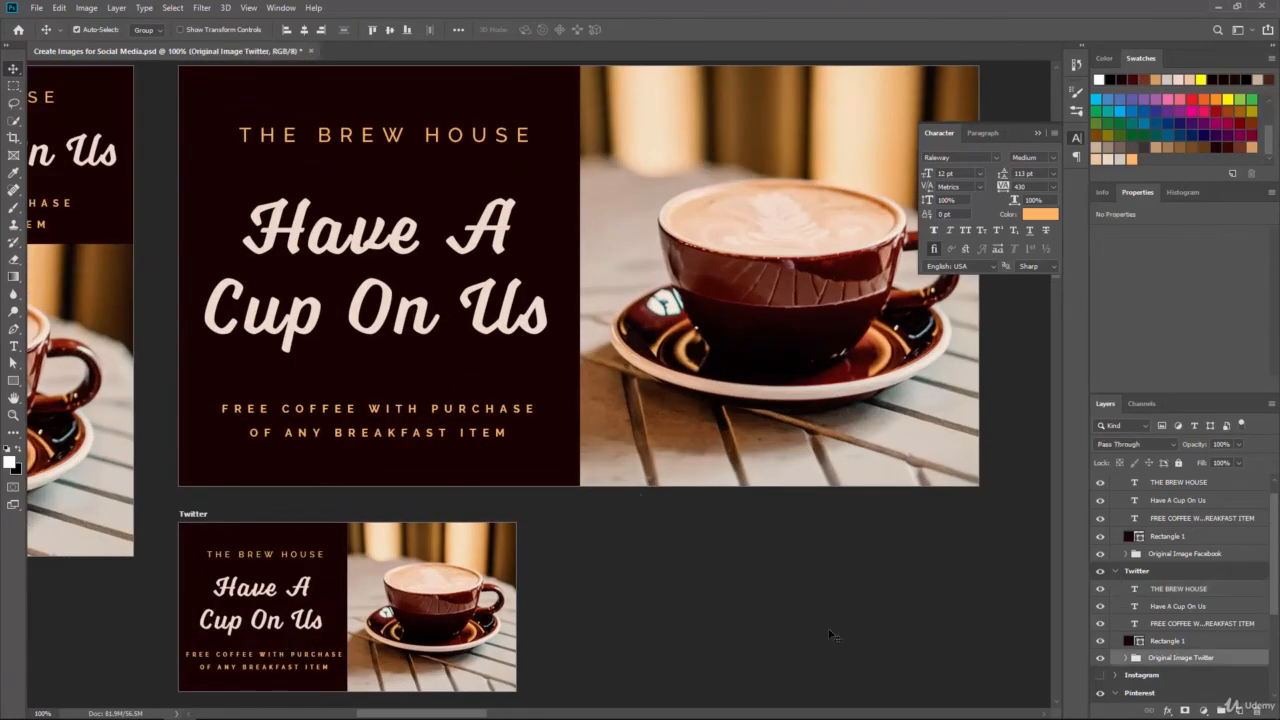
key("Right")
key("Right")
key("Left")
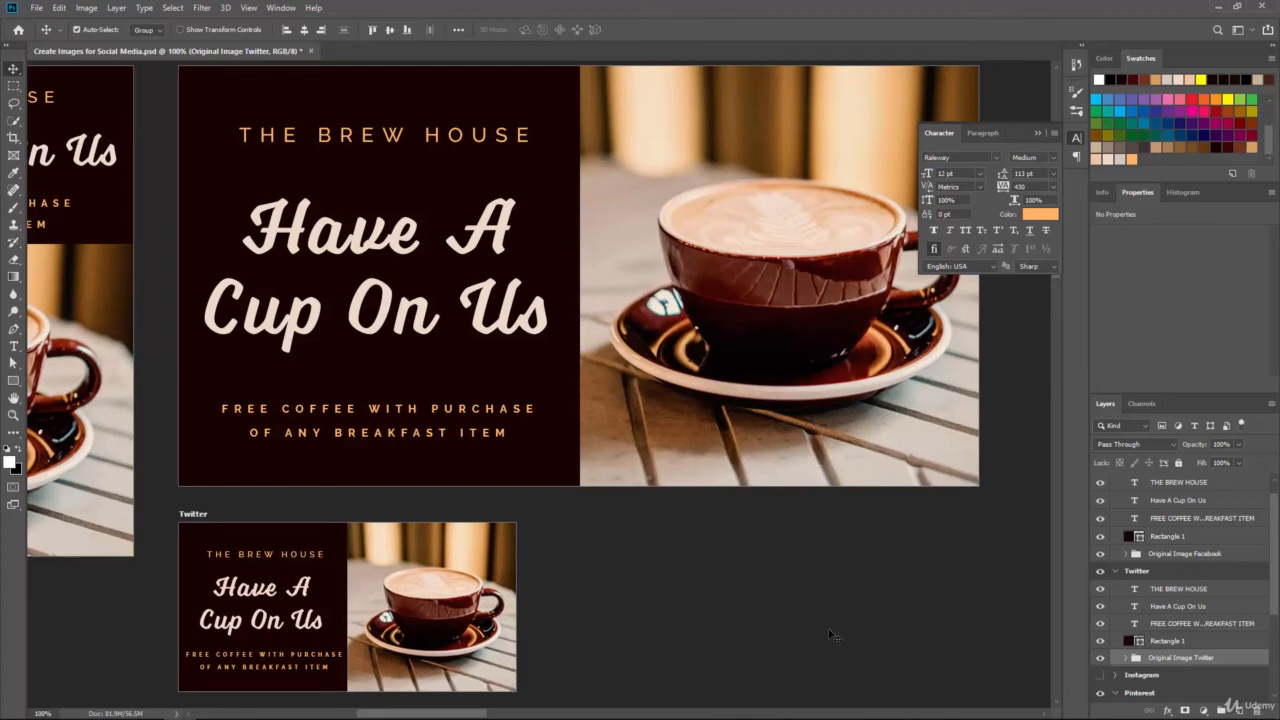
Show the Instagram artboard and move it clear of the others, to the far right of the Facebook artboard
left_click(1099, 677)
key("ctrl+minus")
key("ctrl+minus")
key("ctrl+minus")
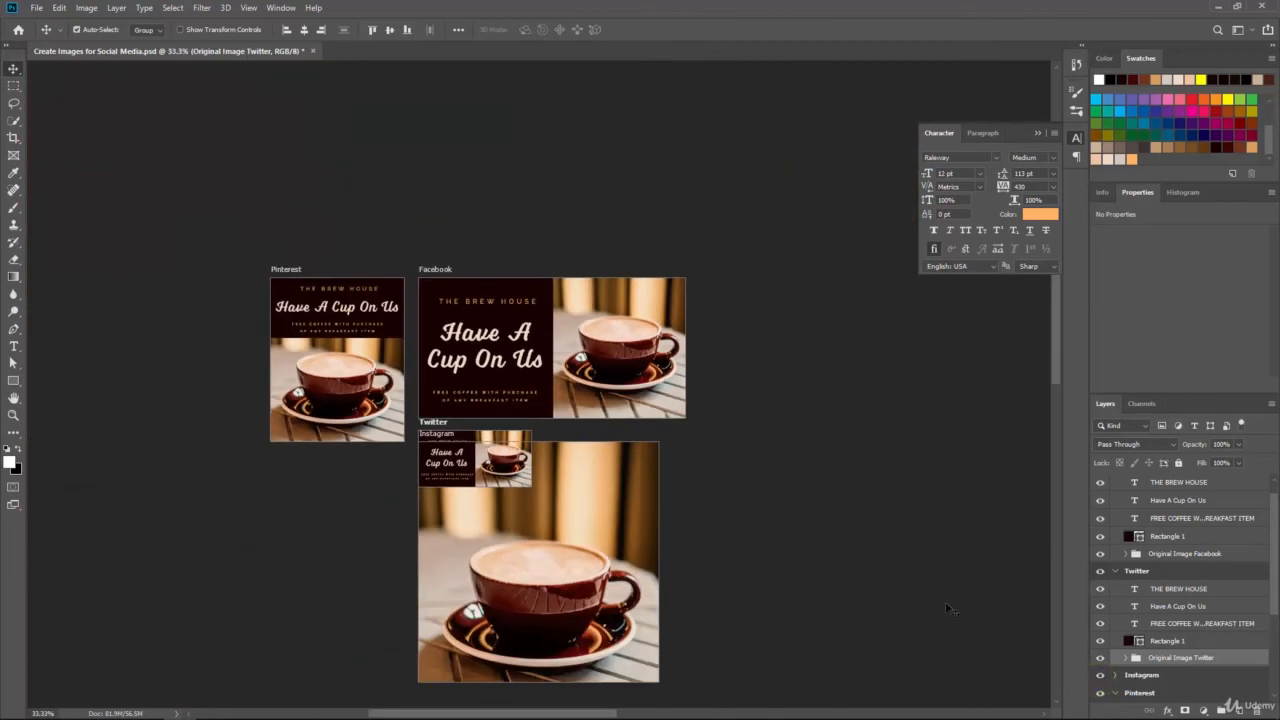
left_click_drag(438, 437, 891, 283)
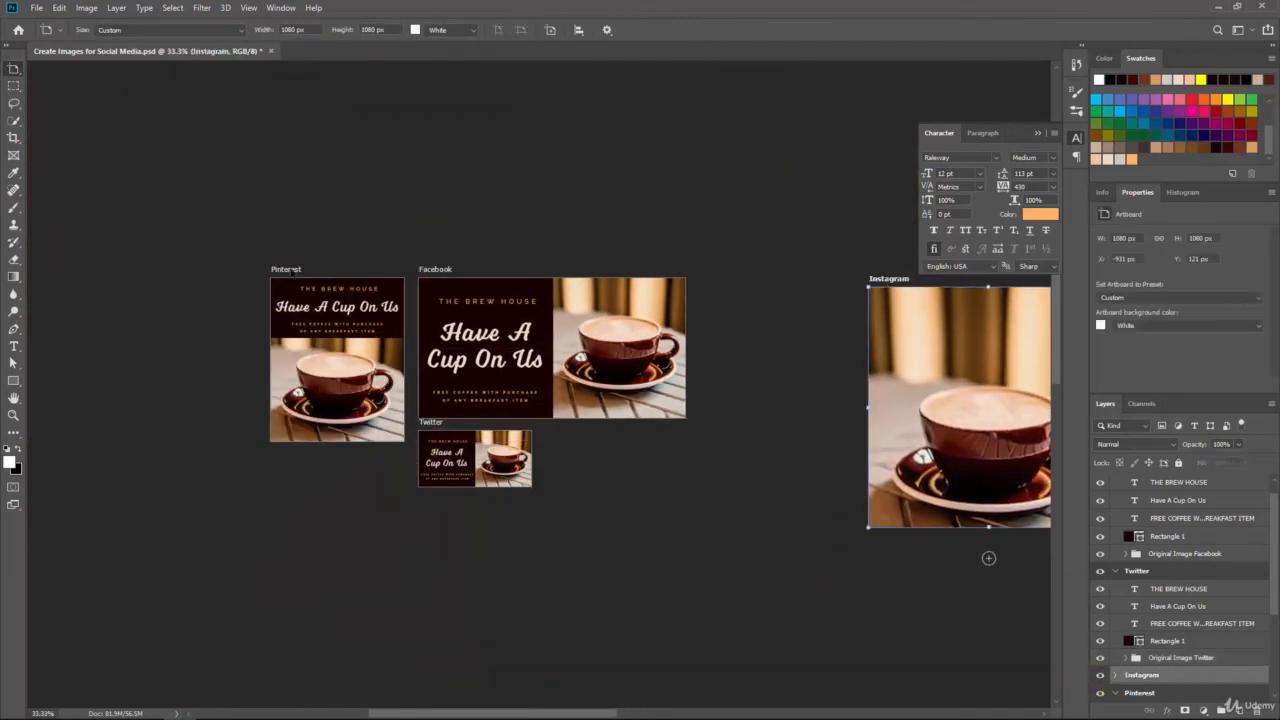
Arrange the artboards in one top-aligned row in the order Twitter, Facebook, Pinterest, Instagram
left_click_drag(286, 271, 736, 271)
left_click_drag(435, 423, 302, 269)
left_click_drag(746, 268, 733, 265)
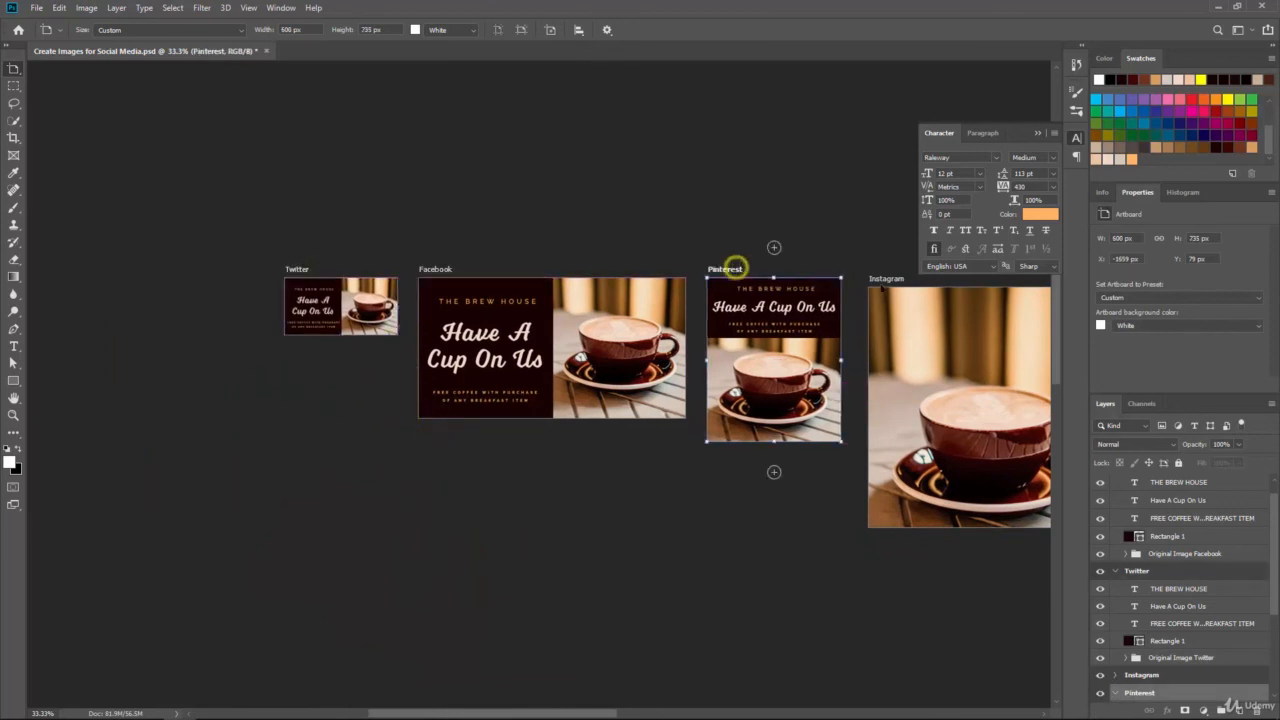
left_click_drag(884, 280, 878, 271)
left_click_drag(756, 516, 509, 508)
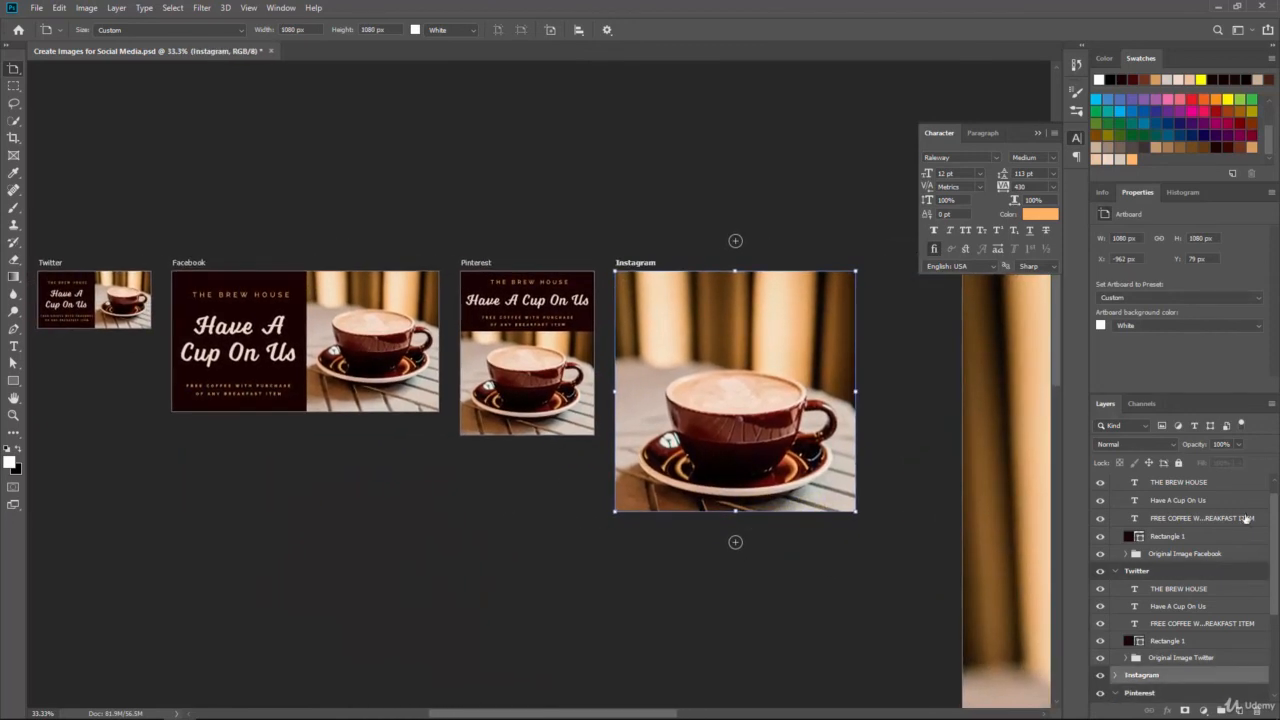
Copy the Pinterest artboard's "Rectangle 1" into the Instagram artboard
scroll(1243, 521, "down", 5)
left_click(1099, 694)
left_click(1175, 653)
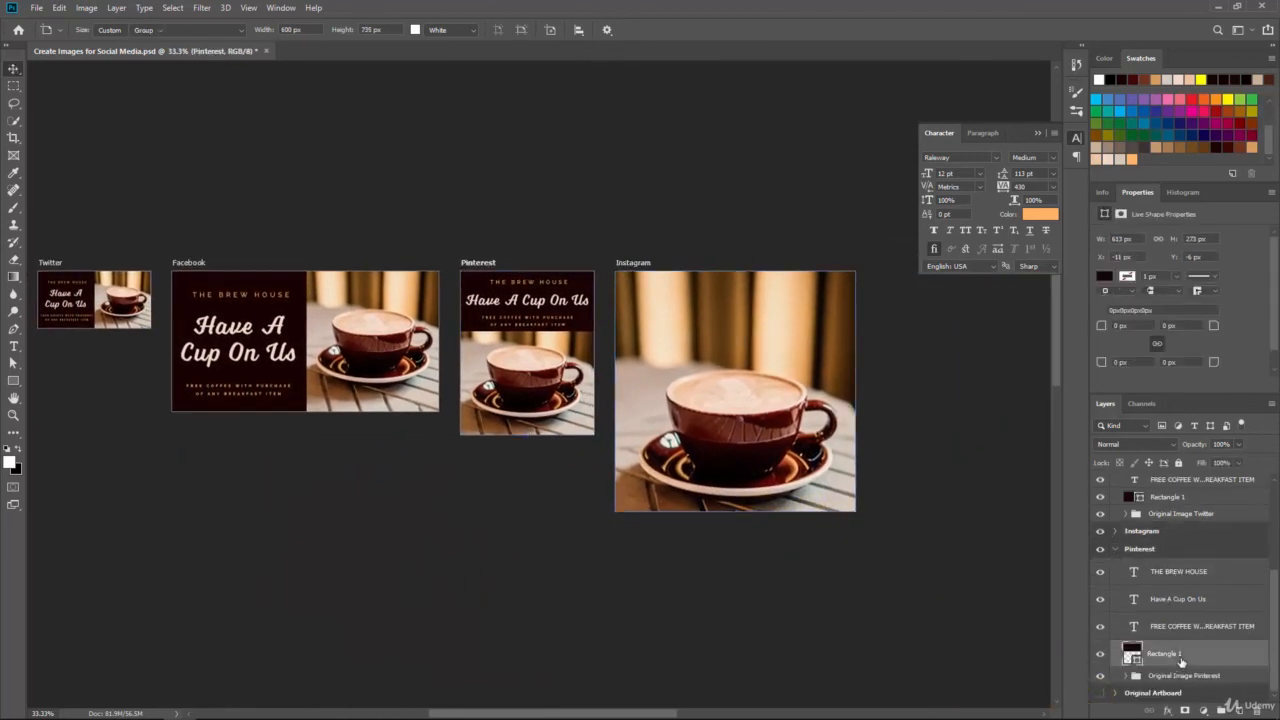
left_click_drag(1159, 534, 1159, 534)
Resize the Instagram "Rectangle 1" to span the artboard's full width, 1094 px wide and 342 px high
left_click(15, 363)
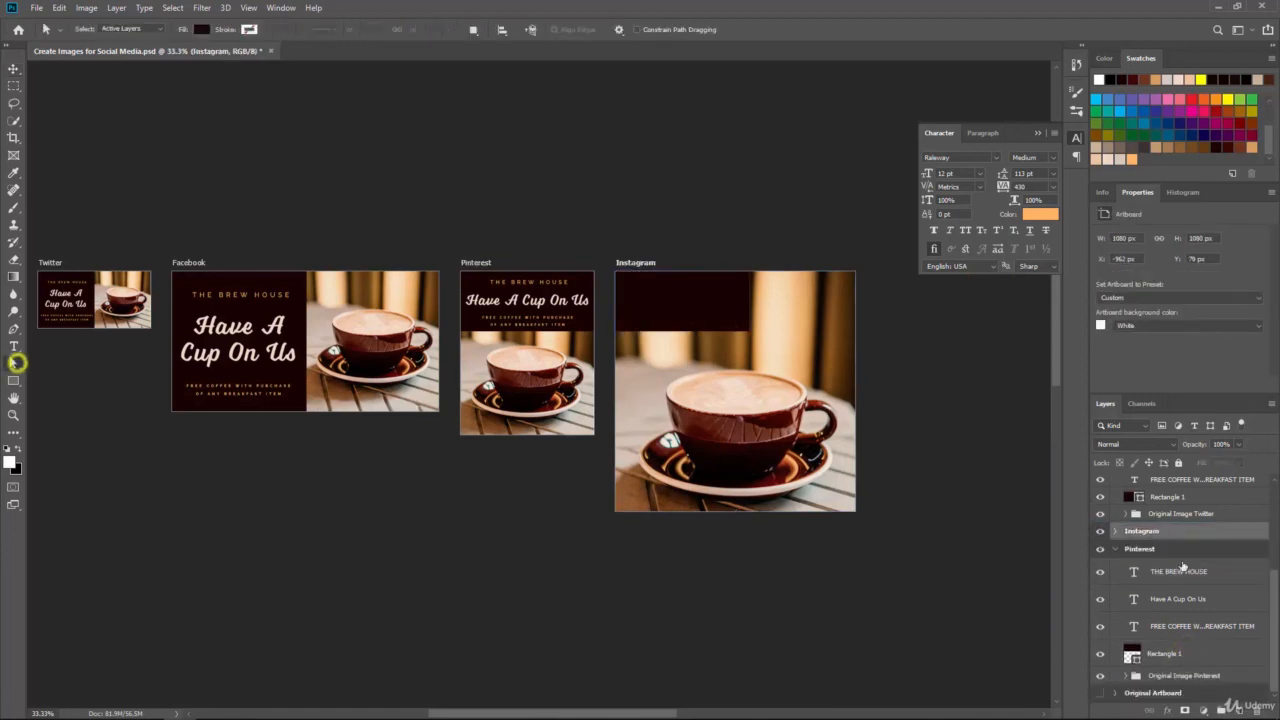
left_click(1115, 532)
left_click(1162, 555)
left_click(728, 309)
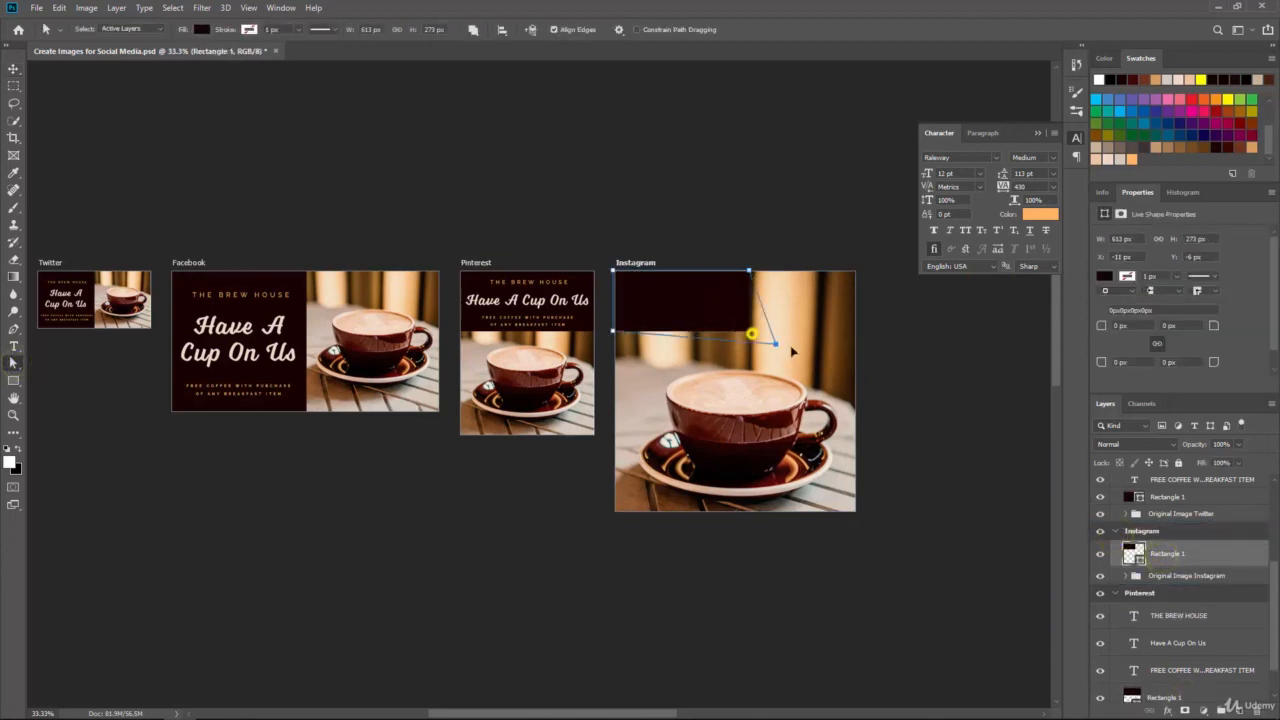
left_click_drag(791, 348, 798, 345)
left_click(655, 271)
left_click_drag(749, 270, 856, 270)
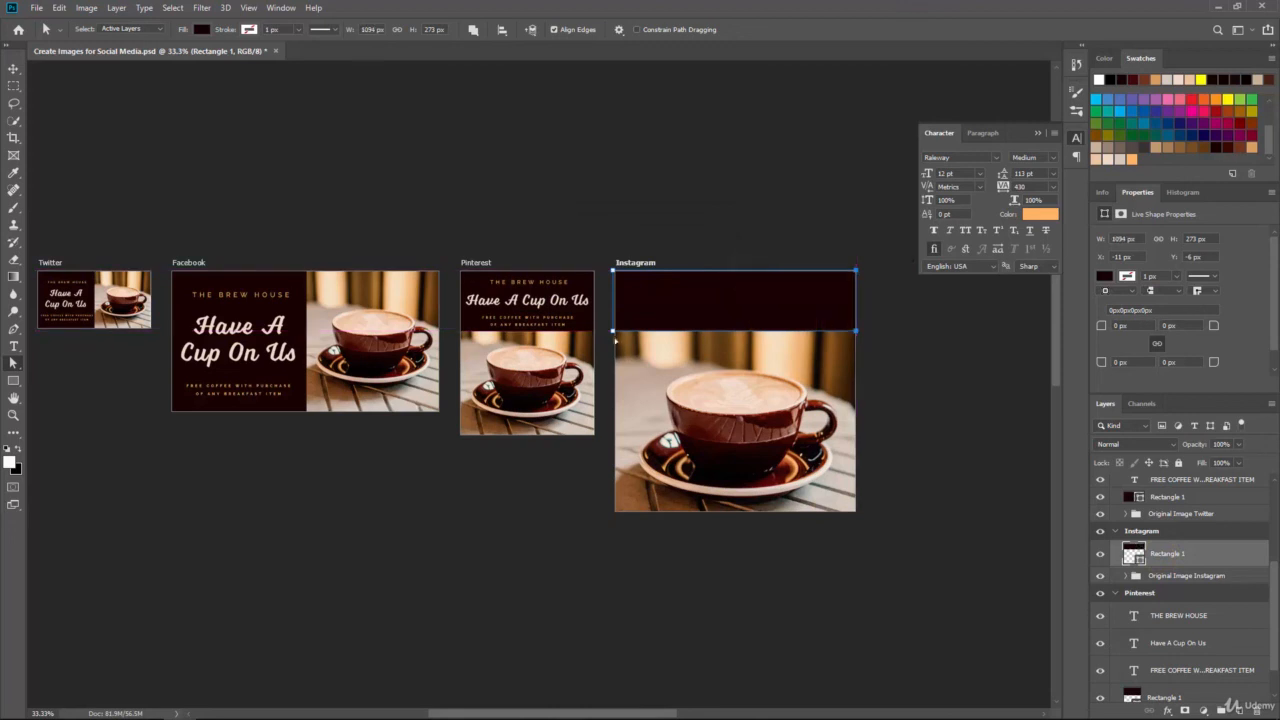
left_click_drag(856, 331, 857, 346)
key("Return")
Move the "Original Image Instagram" group slightly up within its artboard
scroll(1169, 541, "up", 1)
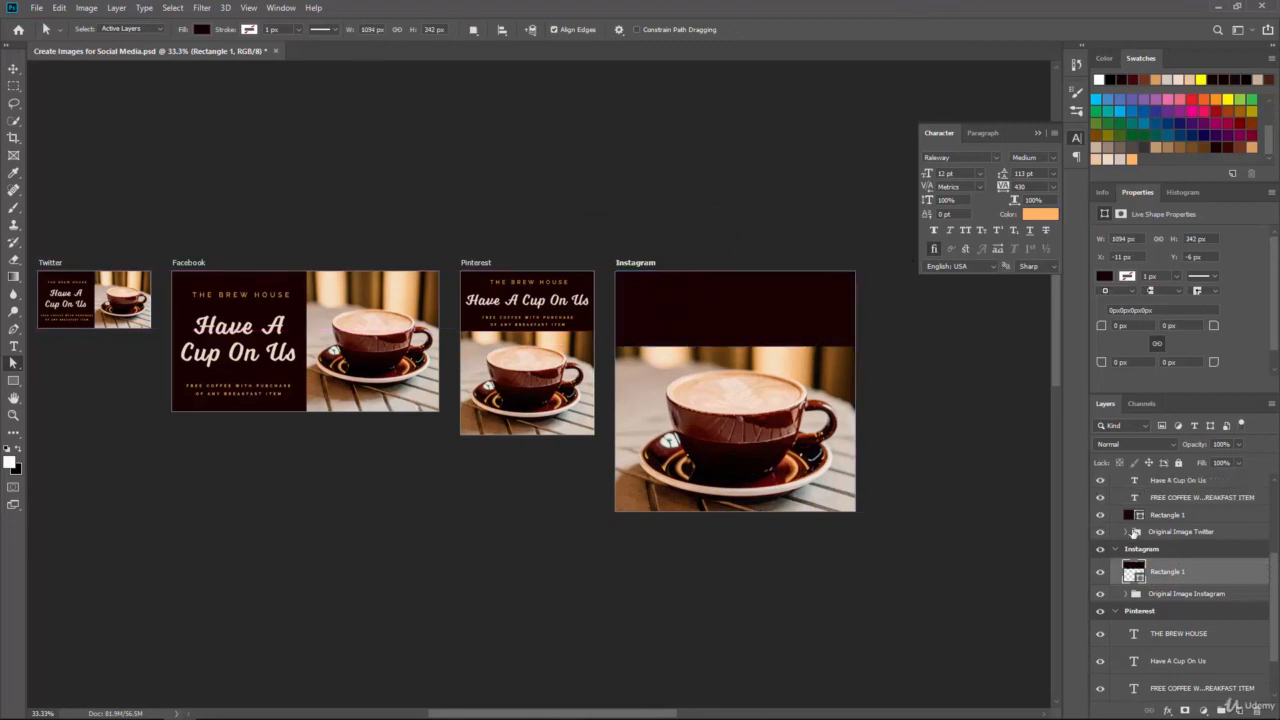
scroll(1169, 541, "down", 3)
left_click(1169, 541)
left_click(13, 70)
left_click_drag(816, 448, 838, 441)
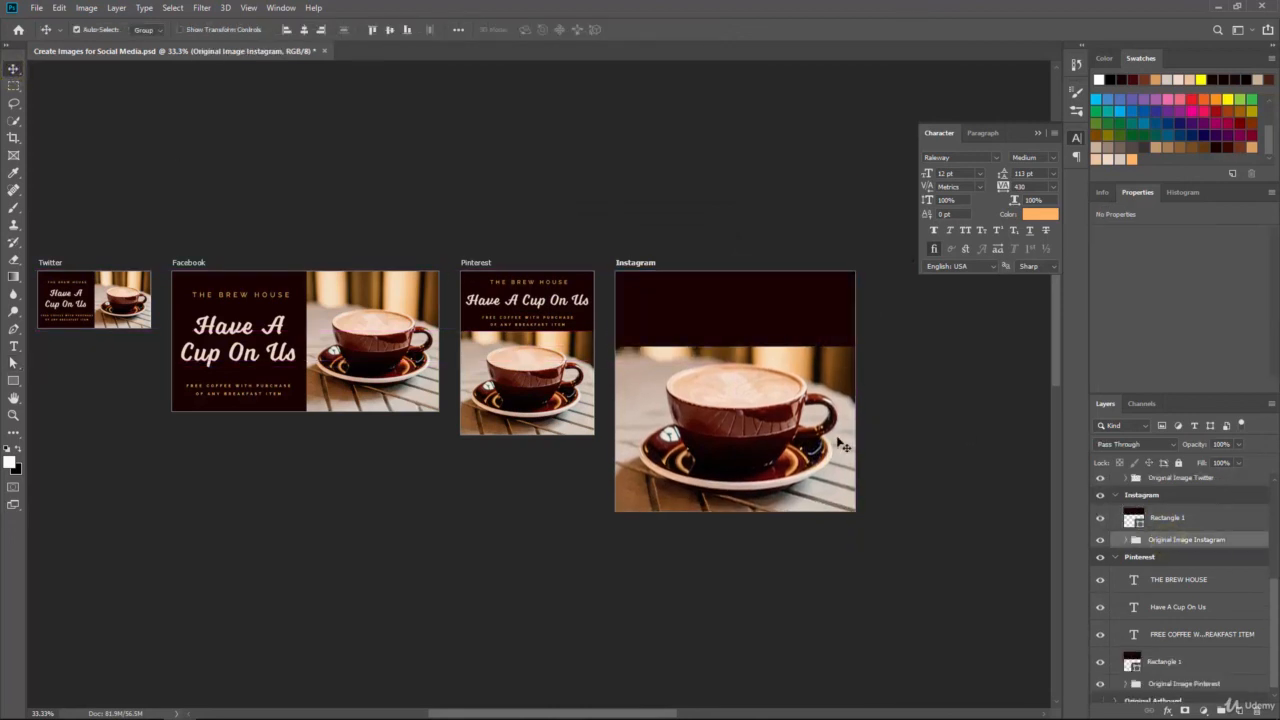
Copy the Pinterest "THE BREW HOUSE", "Have A Cup On Us" and "FREE COFFEE WITH PURCHASE" texts into the Instagram artboard above the rectangle
left_click_drag(1180, 580, 697, 300)
left_click(1178, 634)
key("ctrl+j")
left_click_drag(1190, 634, 1190, 535)
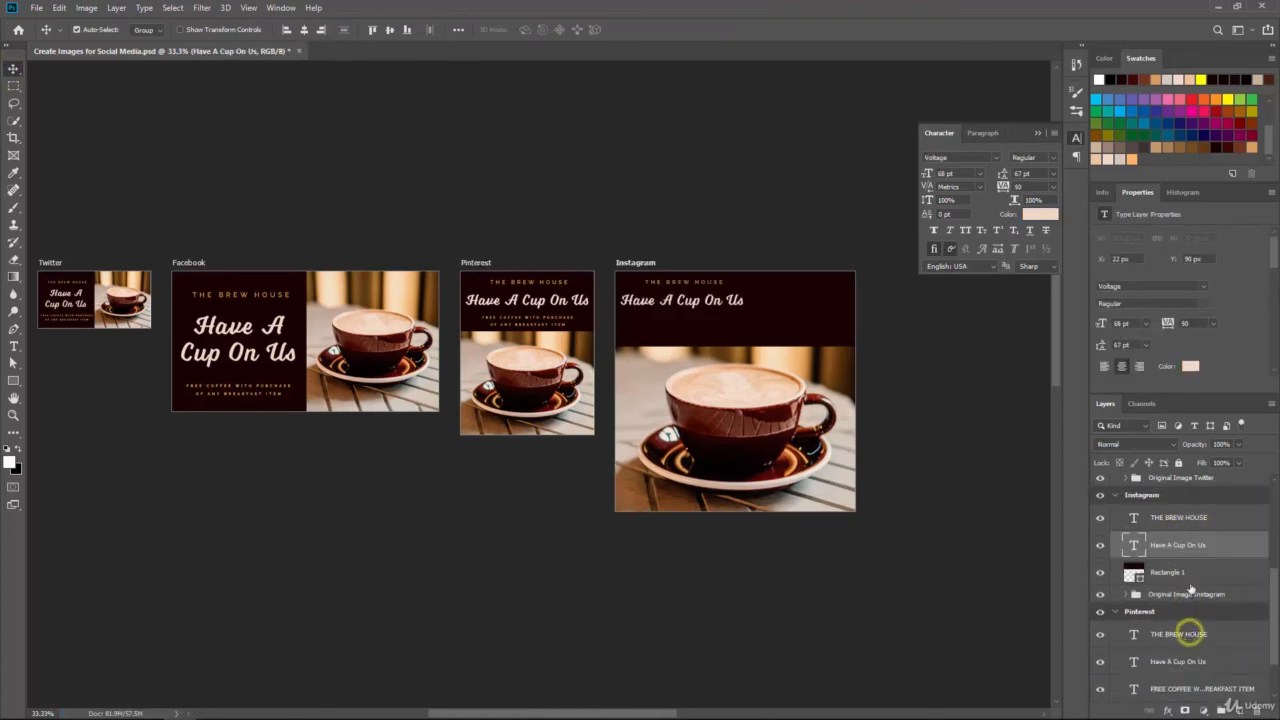
left_click(1206, 688)
left_click_drag(1206, 688, 1146, 557)
Move the three Instagram texts together so they are centred within the dark rectangle
left_click(1177, 513, "shift")
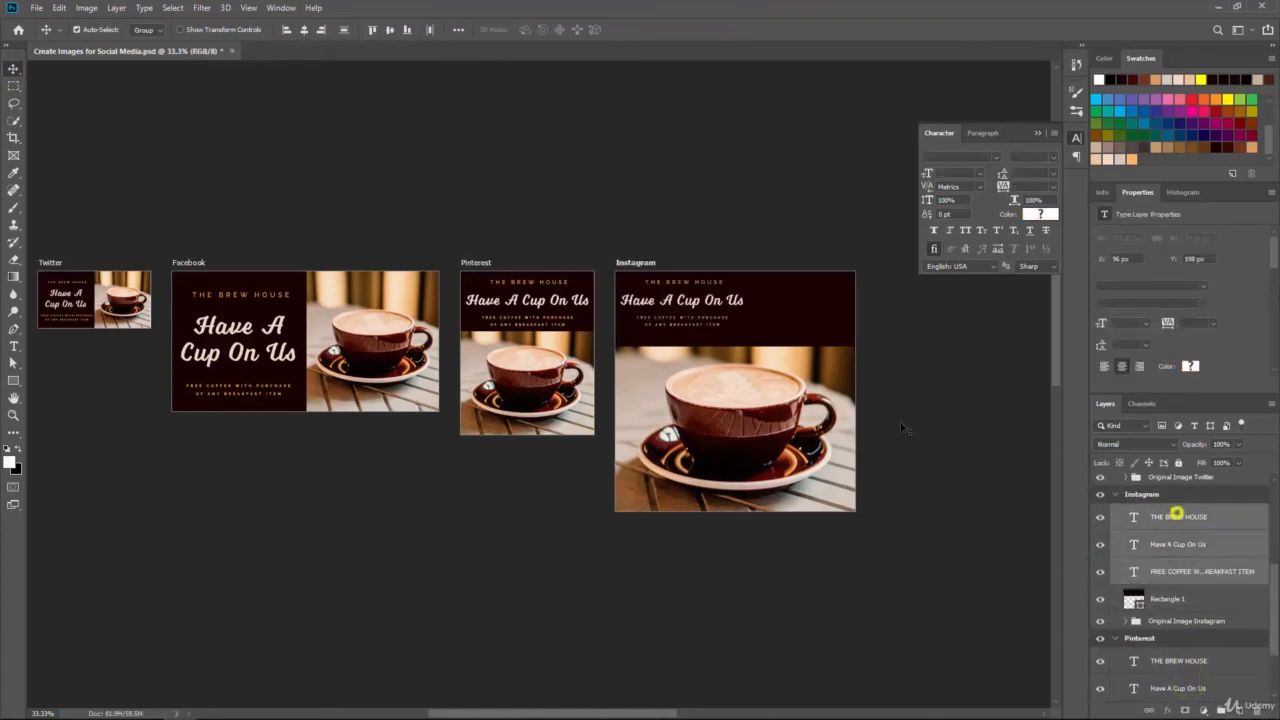
key("shift+Right")
key("shift+Right")
key("shift+Right")
key("shift+Right")
key("shift+Right")
key("shift+Down")
key("shift+Down")
key("shift+Right")
key("shift+Right")
key("shift+Right")
key("ctrl+plus")
left_click_drag(997, 369, 837, 377)
left_click_drag(615, 281, 665, 284)
Set the Instagram "THE BREW HOUSE" text to 36 pt and move it up near the artboard's top edge
left_click(13, 345)
left_click(1220, 517)
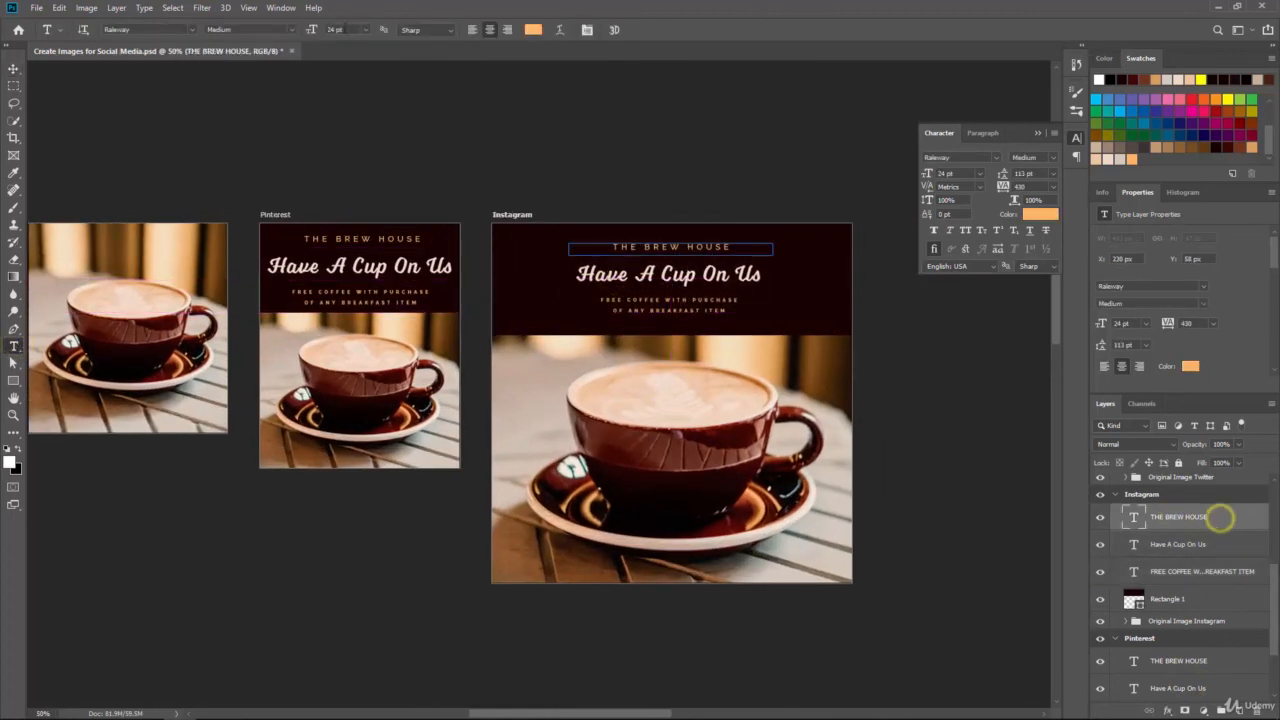
left_click(13, 68)
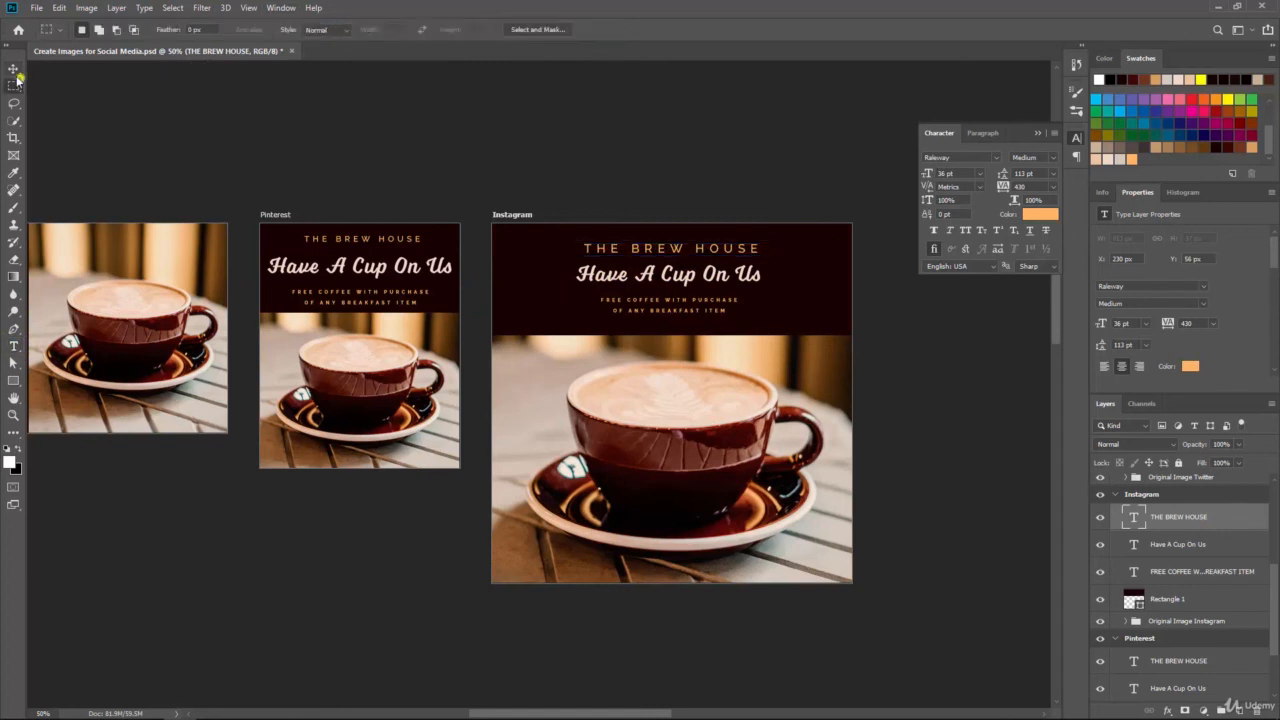
Move the Instagram "FREE COFFEE WITH PURCHASE" text down towards the rectangle's lower edge and set it to 18 pt
left_click(1190, 571)
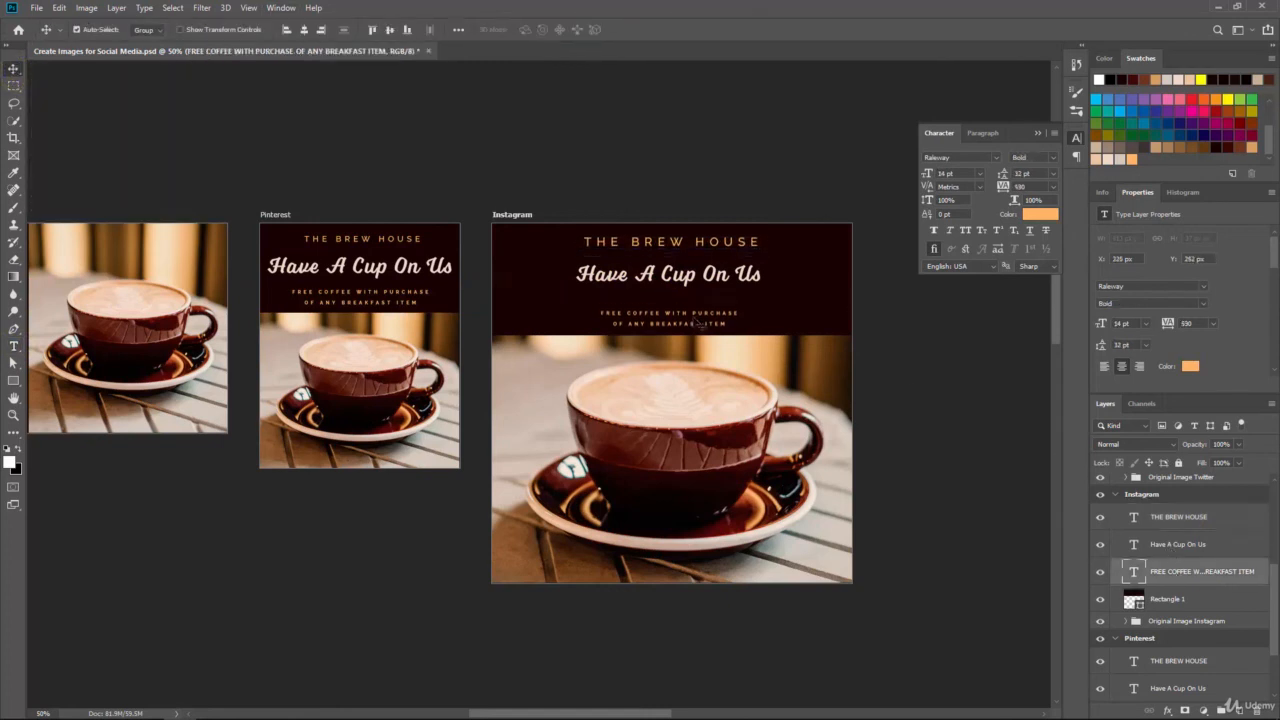
left_click(13, 347)
type("18")
key("Return")
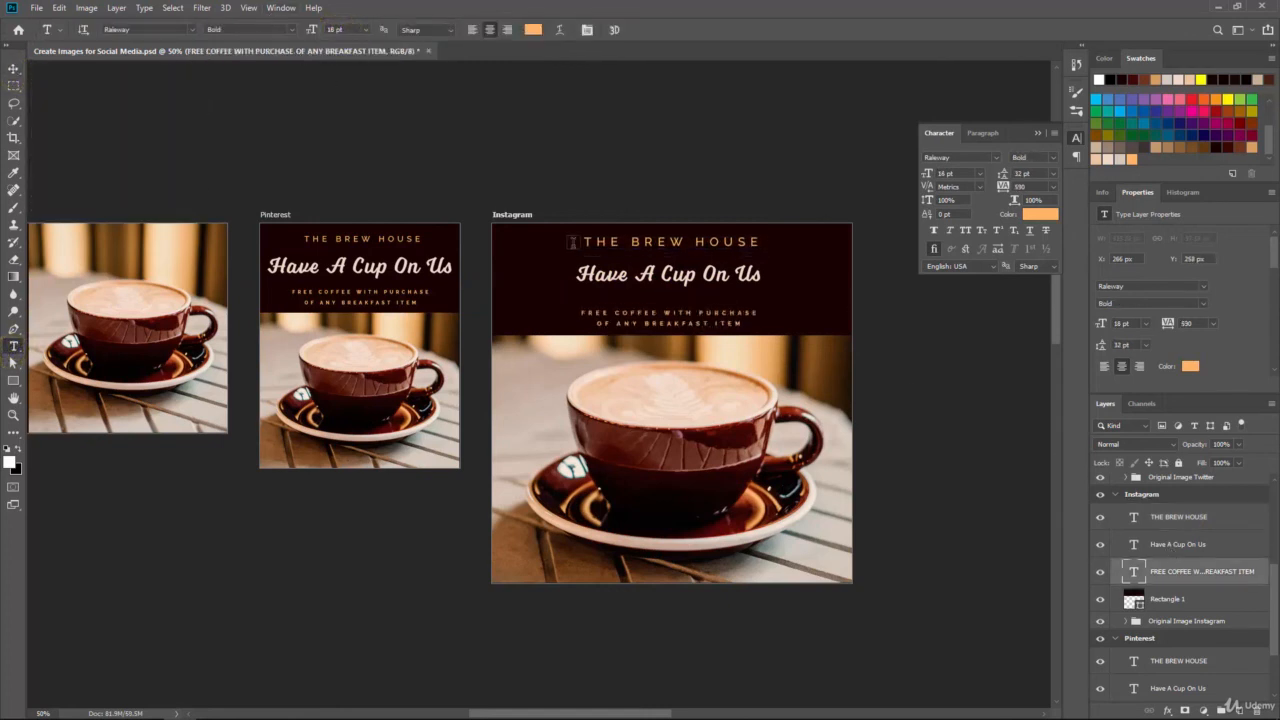
Enlarge the Instagram "Have A Cup On Us" headline to 119 pt and centre it between the two smaller texts
left_click(1181, 541)
left_click(365, 29)
left_click(363, 198)
left_click_drag(312, 29, 343, 31)
key("v")
left_click_drag(634, 270, 636, 282)
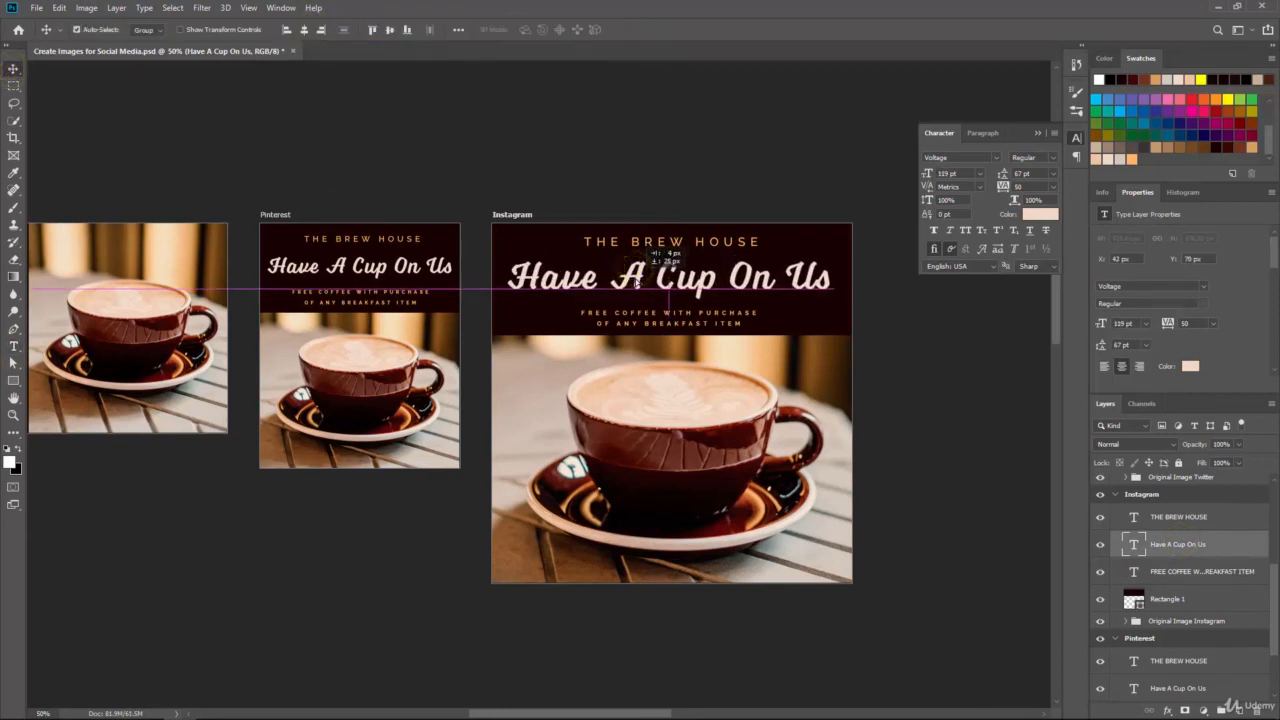
Fine-tune the positions of the three Instagram texts so they are evenly spaced and centred in the rectangle
left_click_drag(700, 244, 709, 248)
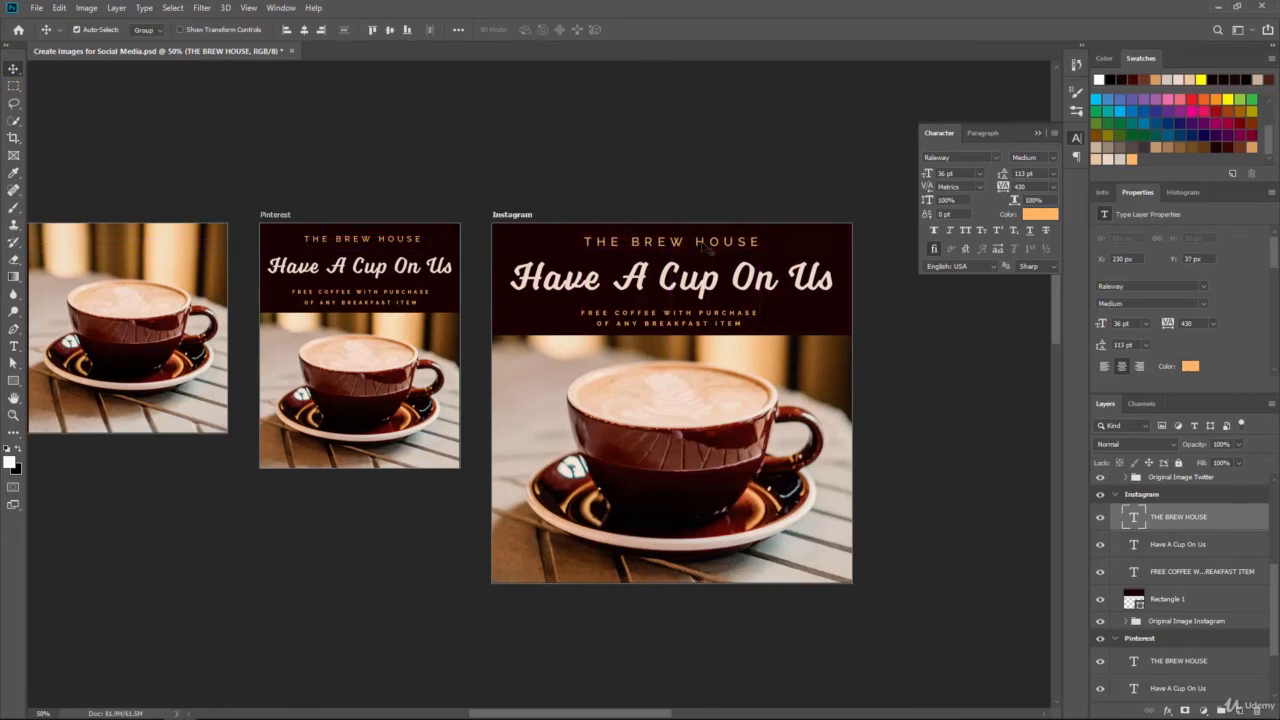
left_click(1122, 571)
mouse_move(700, 318)
left_mouse_down()
mouse_move(714, 276)
mouse_move(690, 325)
left_mouse_up()
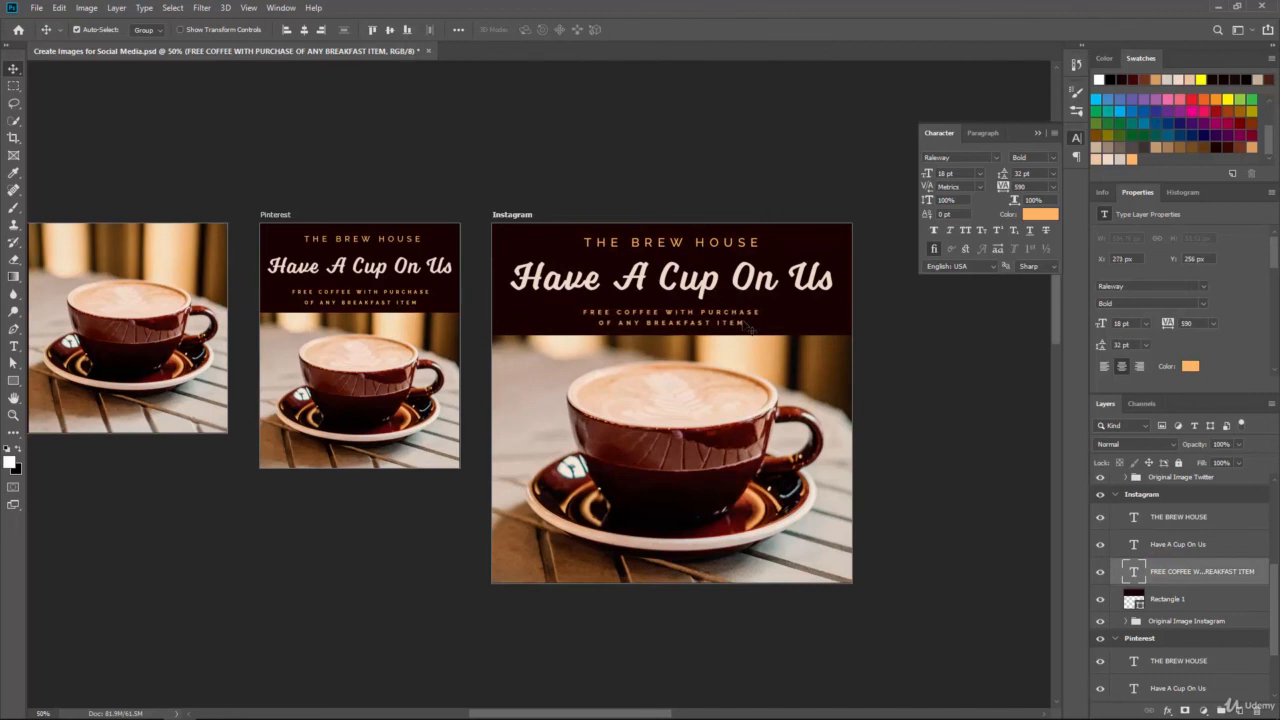
left_click(1158, 542)
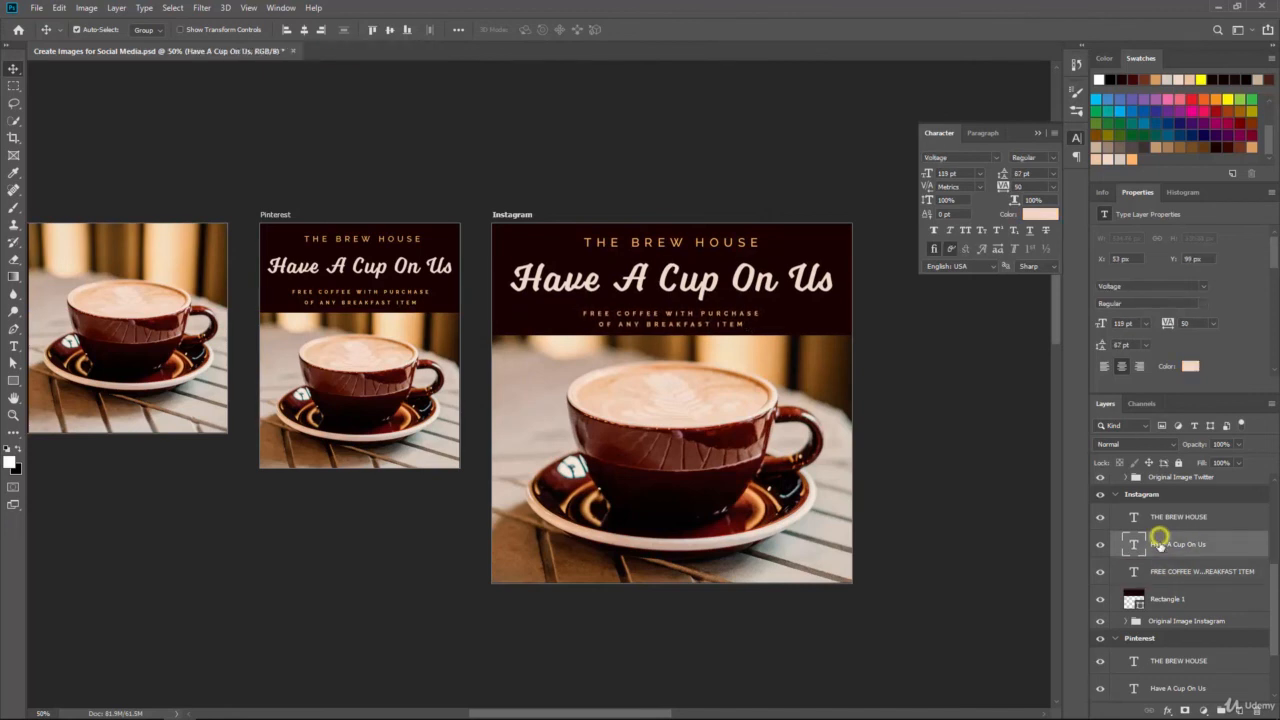
Hide the character settings and collapse the layer contents of all the artboards
left_click(1037, 133)
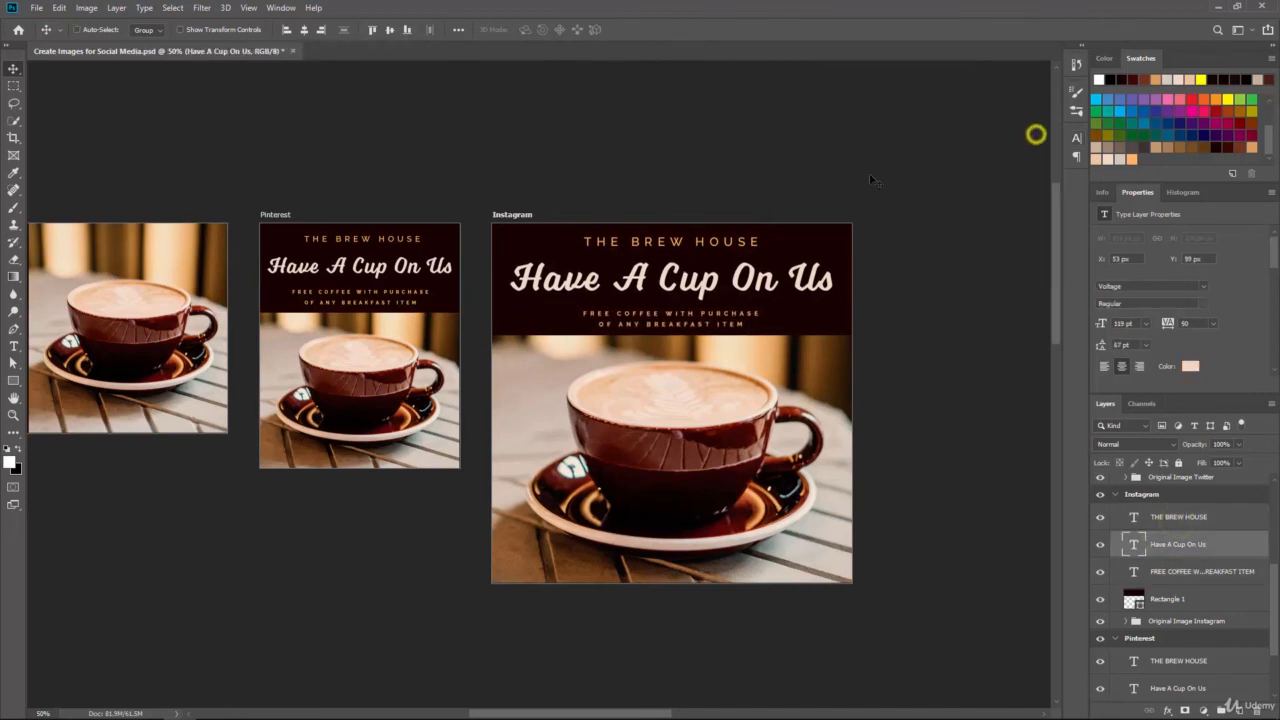
left_click(1117, 494)
left_click(1117, 548)
left_click(1117, 553)
left_click(1117, 485)
Reorder the artboard layers as Twitter, Facebook, Pinterest, Instagram from top to bottom
left_click_drag(295, 497, 551, 516)
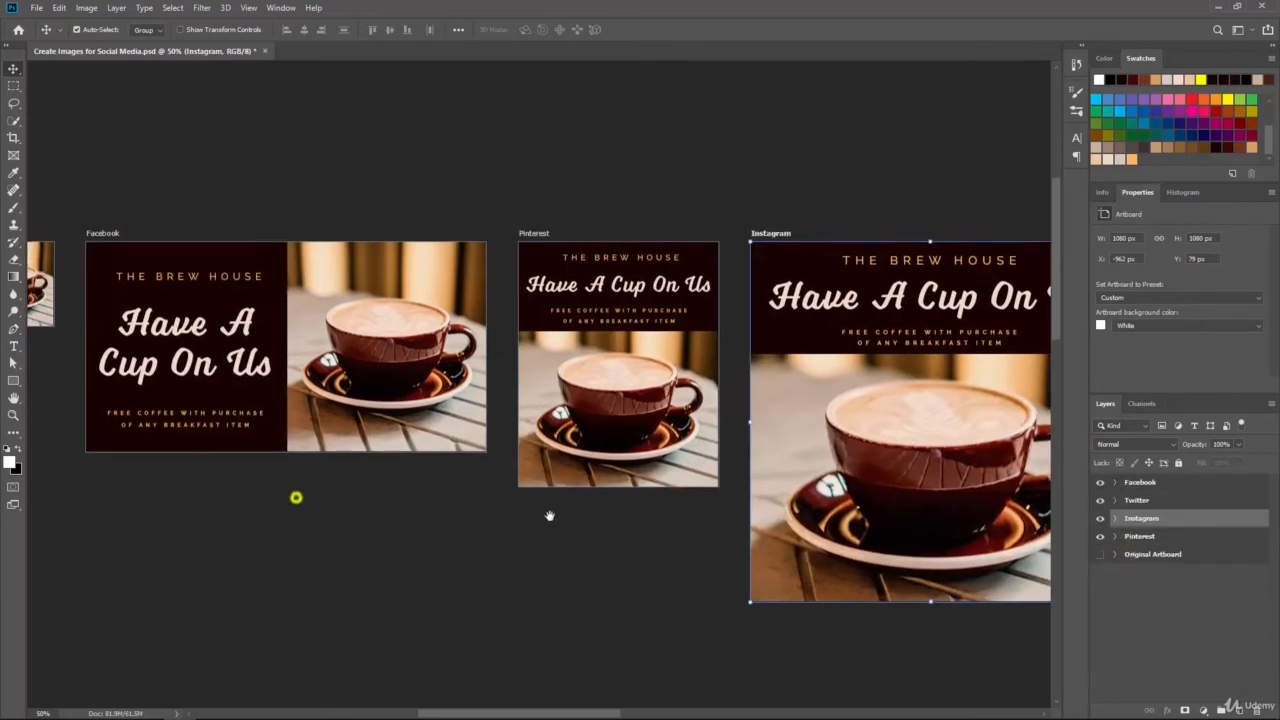
key("ctrl+minus")
left_click_drag(421, 485, 447, 487)
left_click_drag(444, 488, 425, 459)
left_click_drag(1171, 500, 1174, 475)
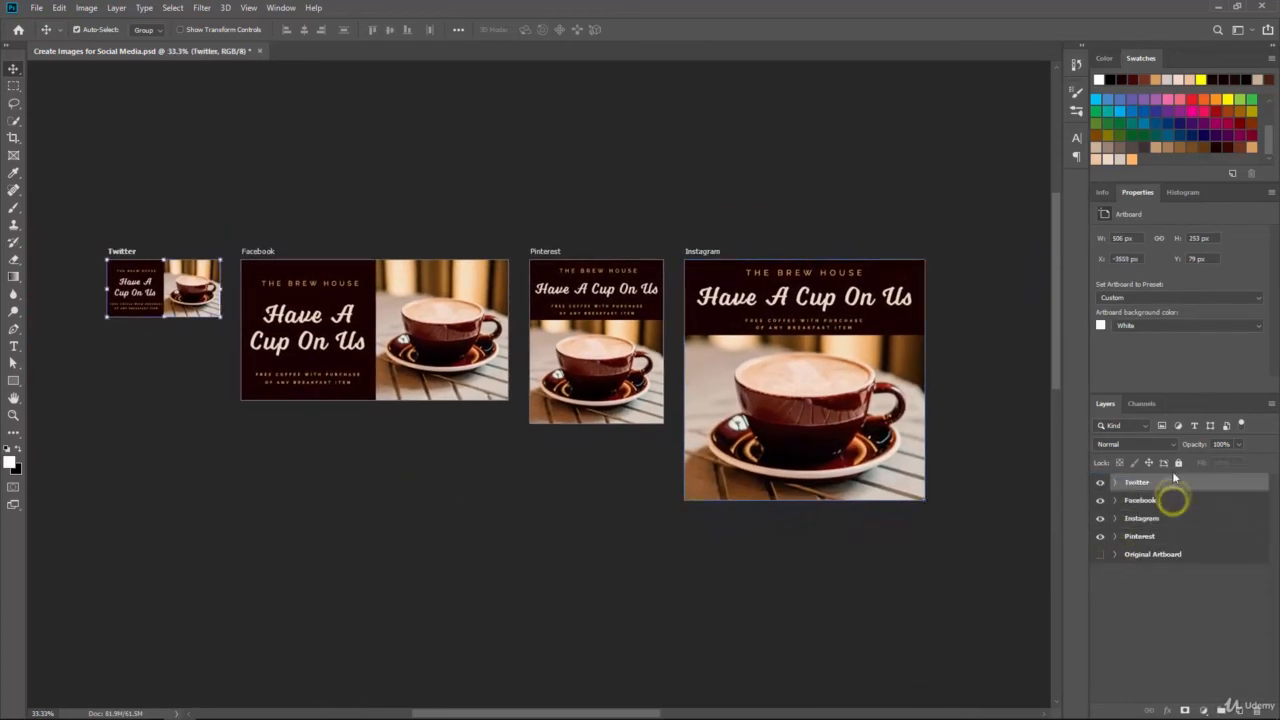
left_click(1172, 535)
left_click_drag(1175, 538, 1176, 510)
Deselect everything and examine the four finished artboards side by side
left_click(75, 86)
left_click_drag(187, 202, 204, 204)
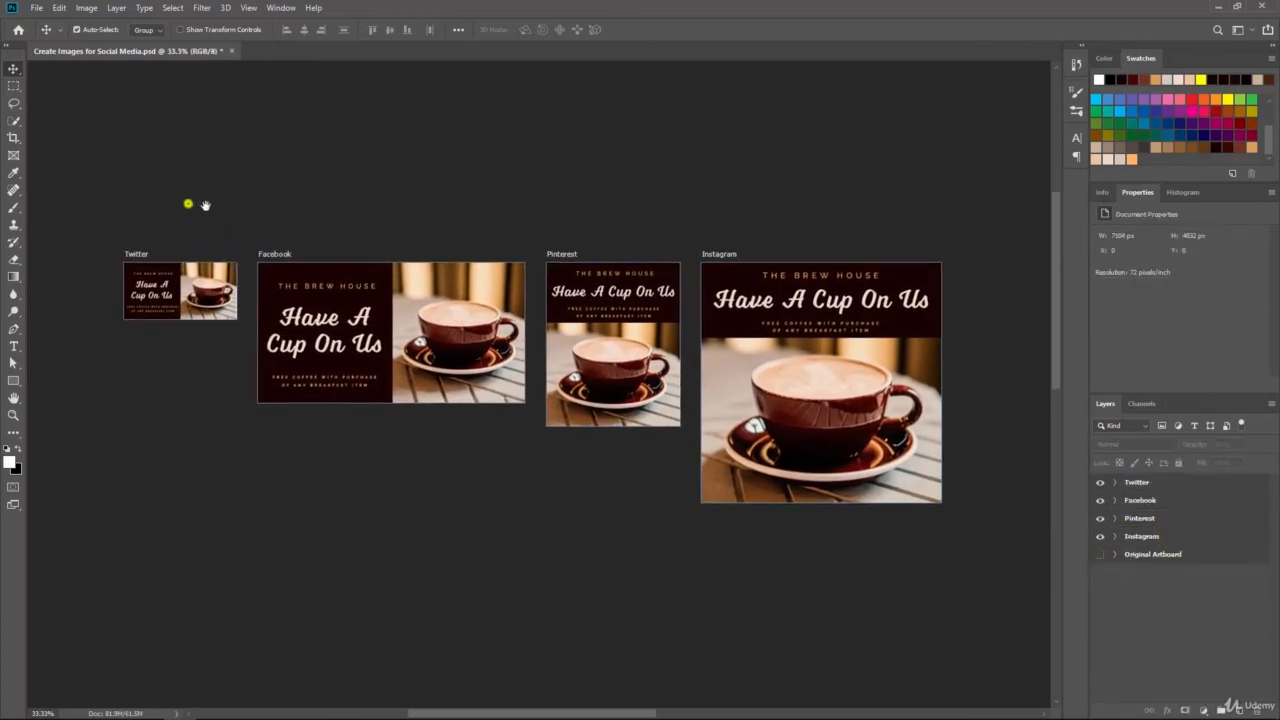
key("ctrl+plus")
left_click(1257, 50)
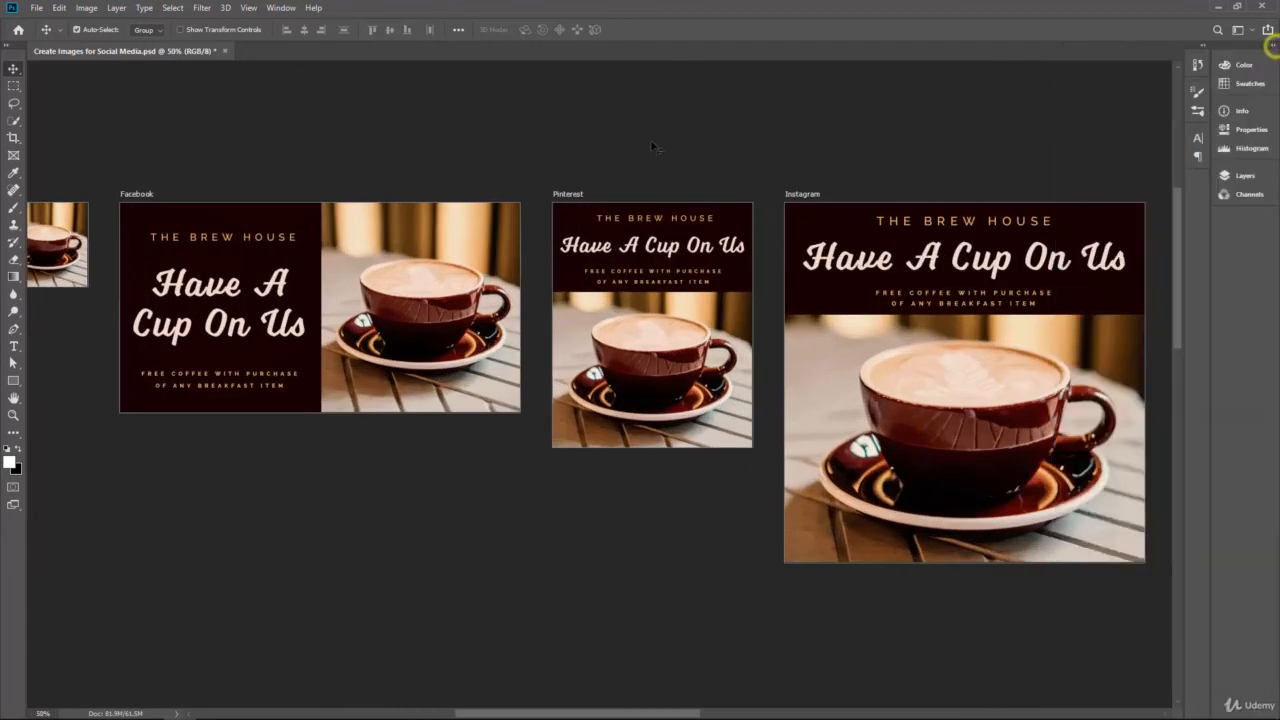
left_click_drag(634, 146, 685, 148)
key("ctrl+minus")
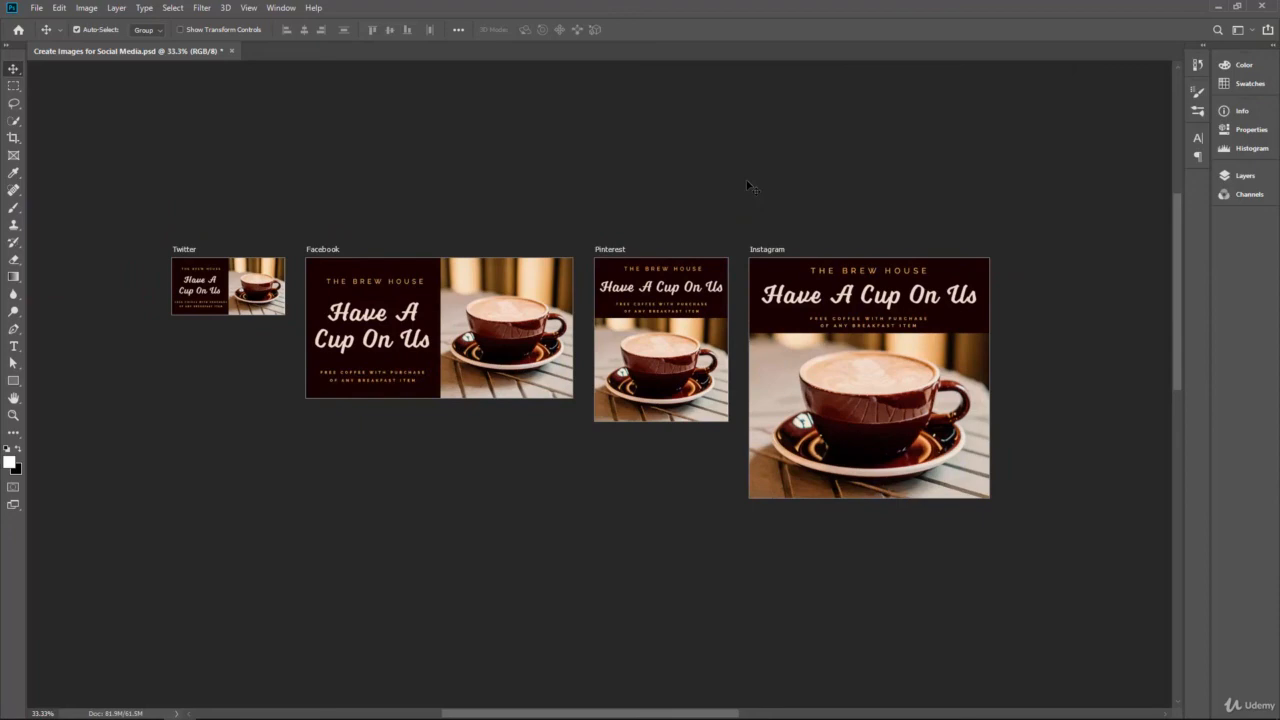
left_click(1268, 46)
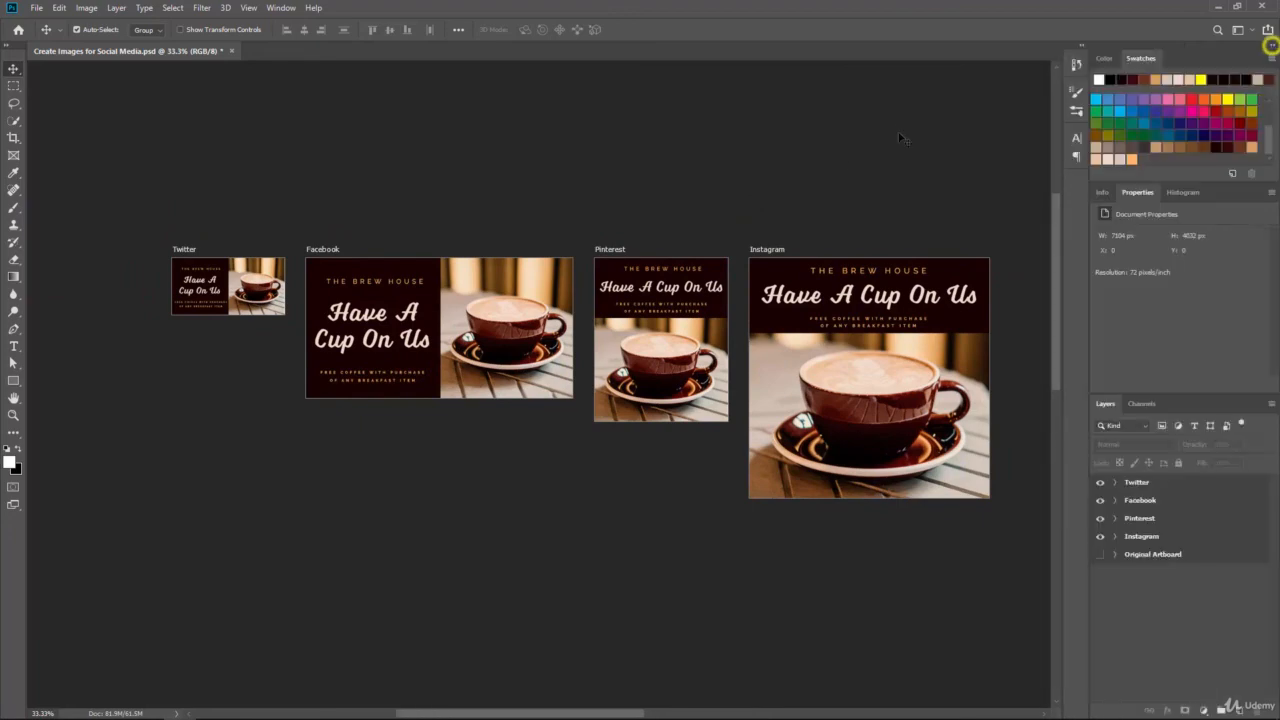